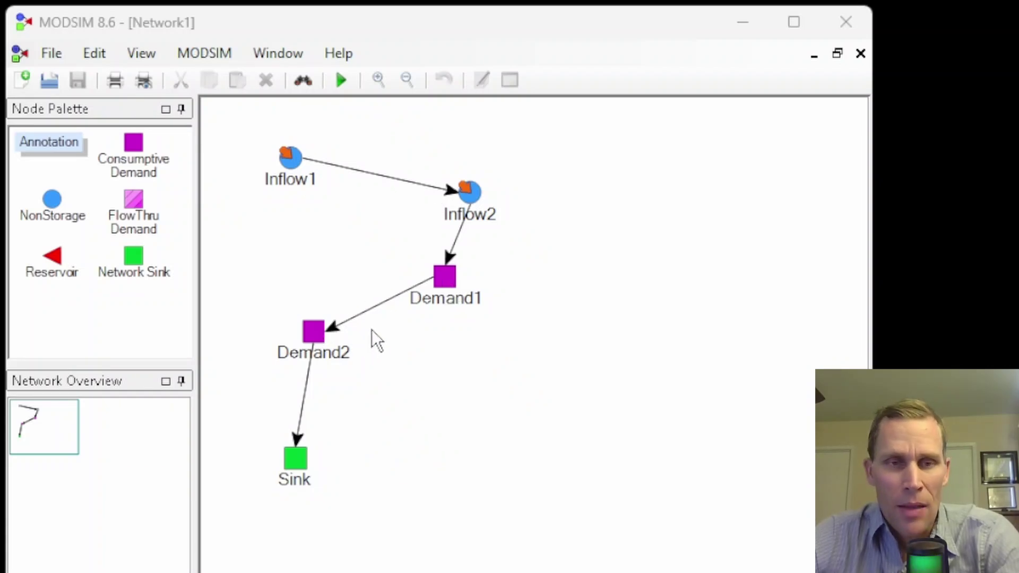
- Run the MODSIM simulation for the current river network and approve the run confirmation
{"action": "left_click", "coordinate": [198, 58]}
{"action": "left_click", "coordinate": [222, 134]}
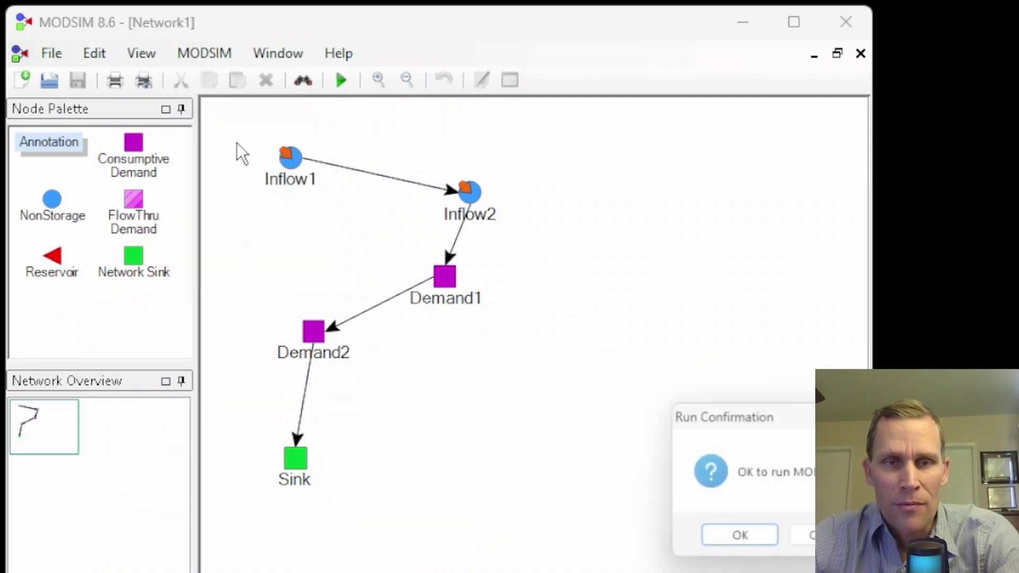
{"action": "left_click_drag", "start_coordinate": [720, 408], "coordinate": [435, 189]}
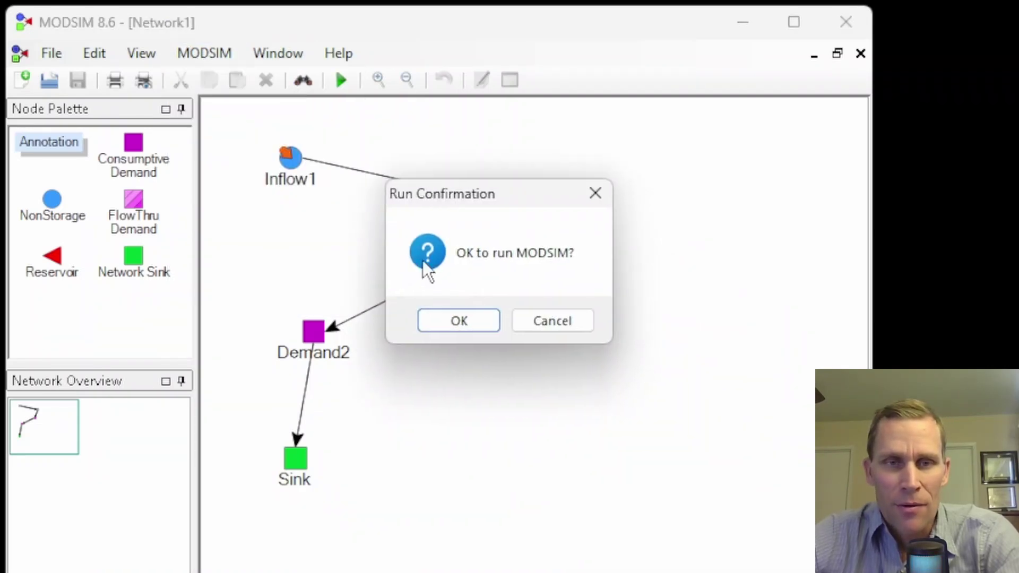
{"action": "left_click", "coordinate": [471, 319]}
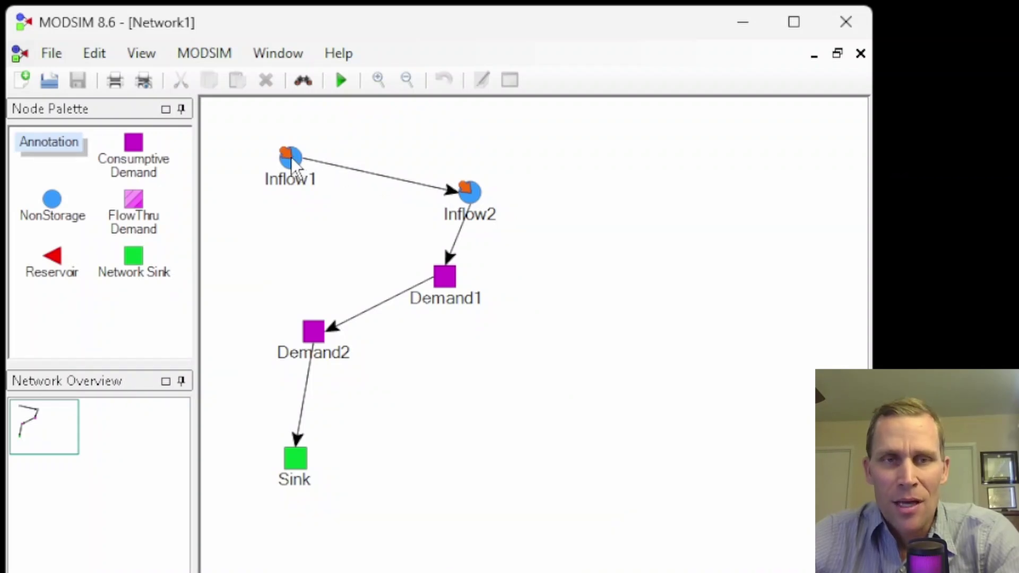
- Review the monthly inflow data for 1980 and 1981 in the Inflow1 node's properties, then close them
{"action": "left_click", "coordinate": [460, 234]}
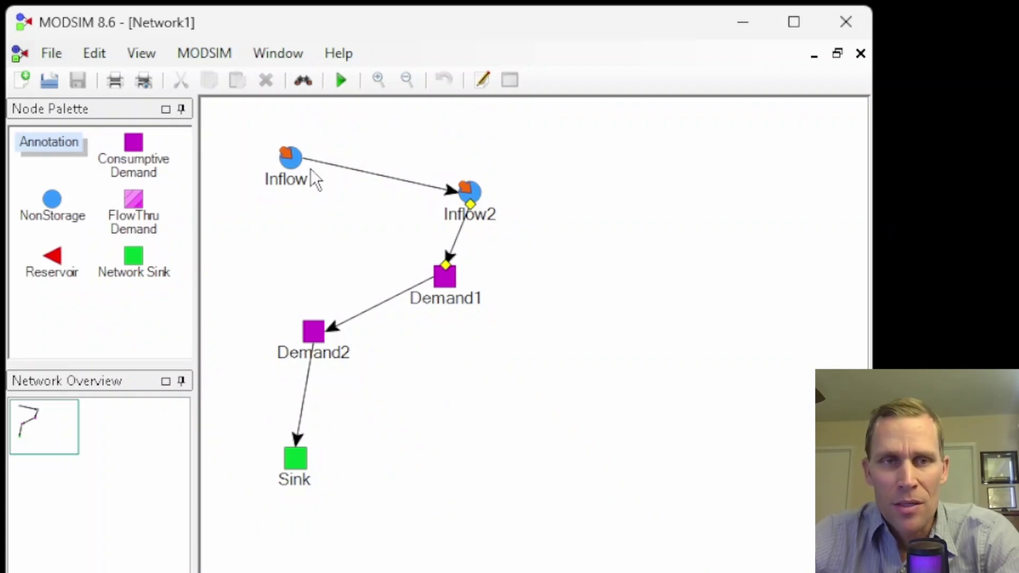
{"action": "right_click", "coordinate": [298, 160]}
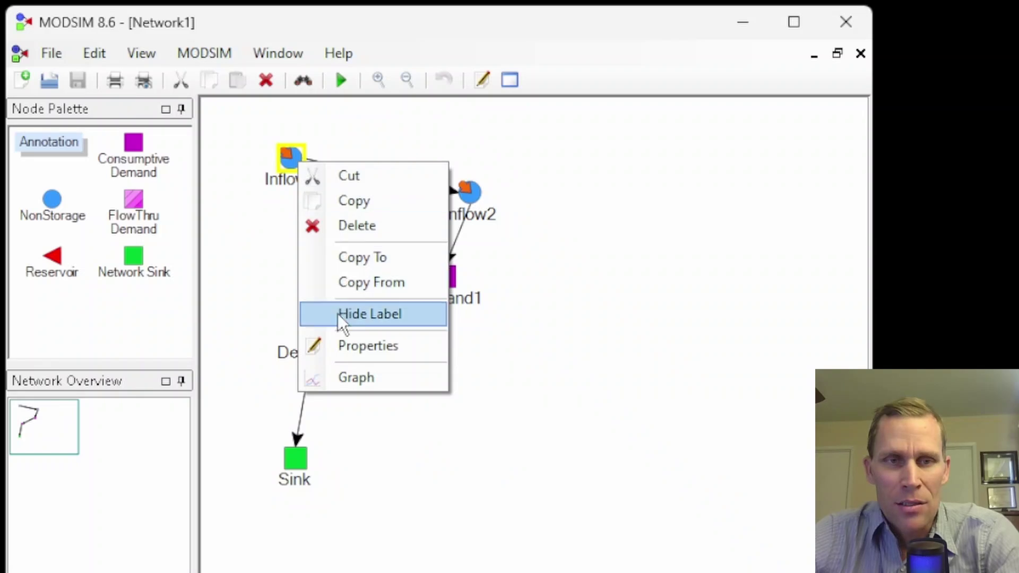
{"action": "left_click", "coordinate": [349, 345]}
{"action": "left_click_drag", "start_coordinate": [268, 103], "coordinate": [292, 20]}
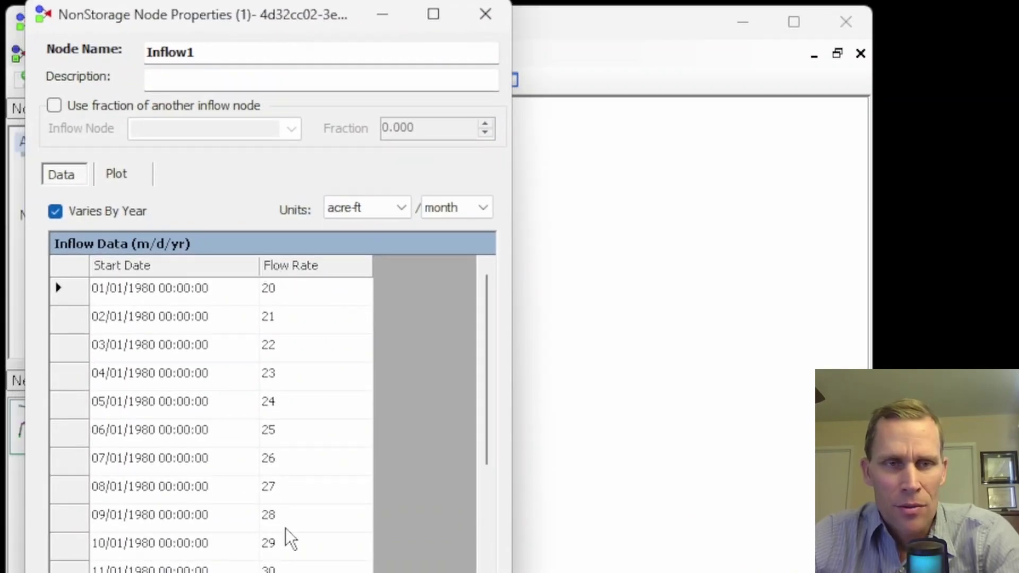
{"action": "scroll", "coordinate": [289, 292], "scroll_direction": "down", "scroll_amount": 4}
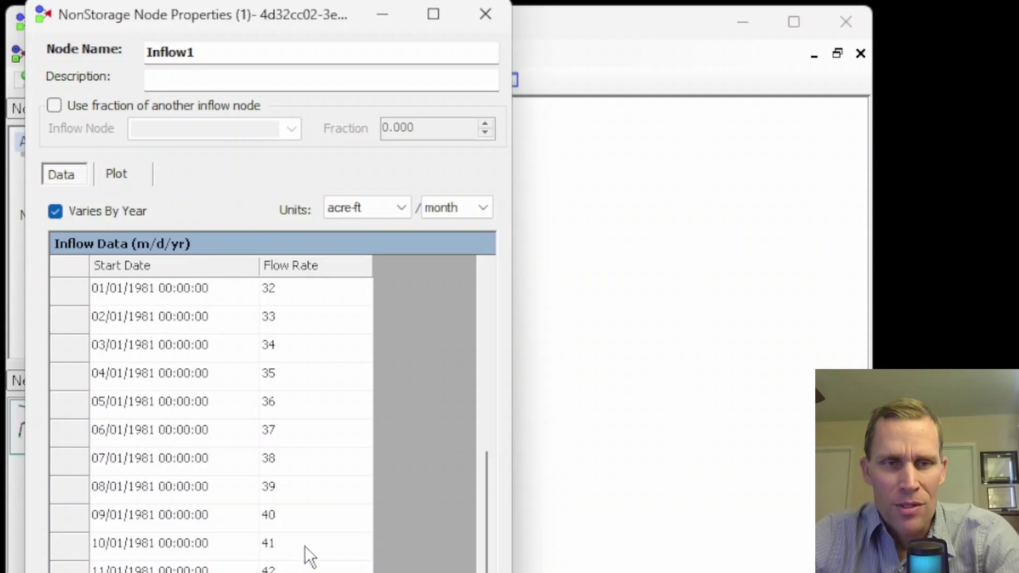
{"action": "scroll", "coordinate": [304, 546], "scroll_direction": "up", "scroll_amount": 4}
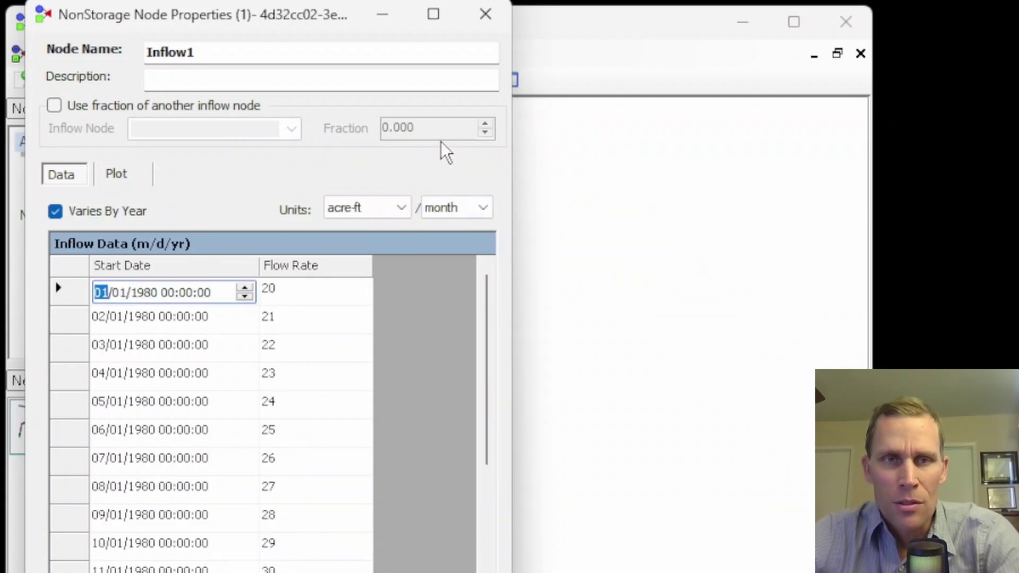
{"action": "left_click", "coordinate": [486, 23]}
- Review the monthly inflow data for 1980 and 1981 in the Inflow2 node's properties, then close them
{"action": "right_click", "coordinate": [467, 189]}
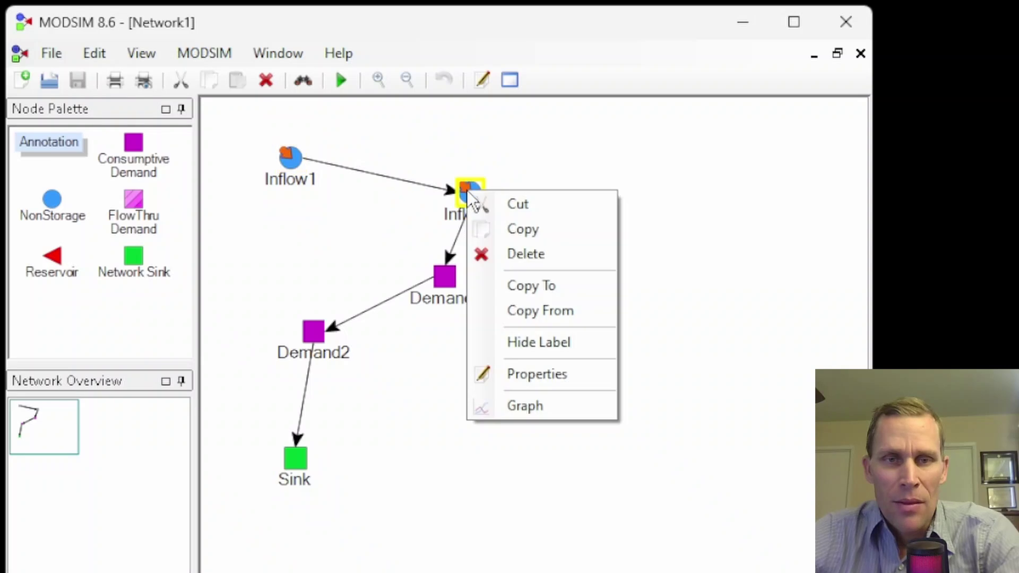
{"action": "left_click", "coordinate": [518, 374]}
{"action": "right_click", "coordinate": [476, 195]}
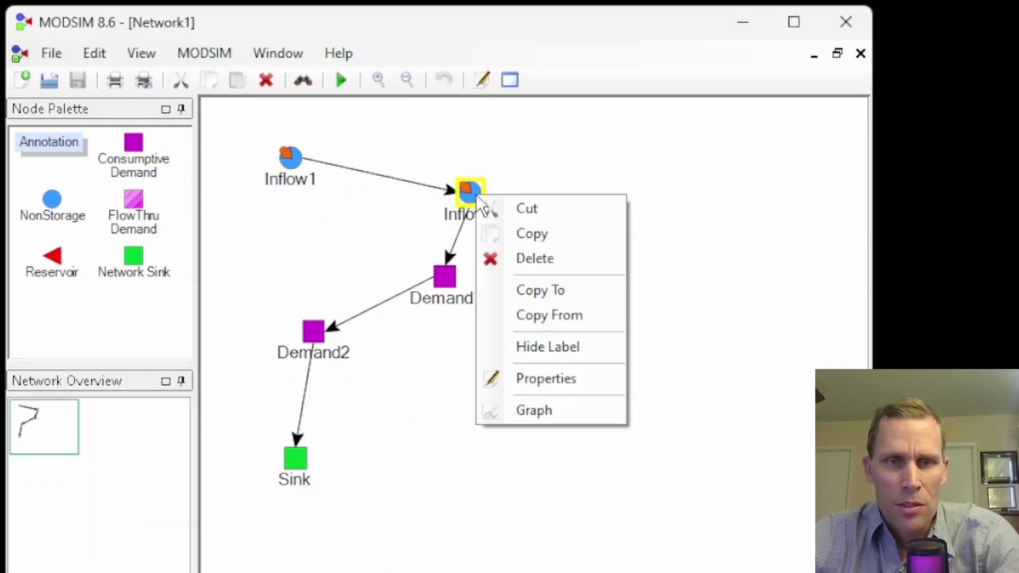
{"action": "left_click", "coordinate": [522, 374]}
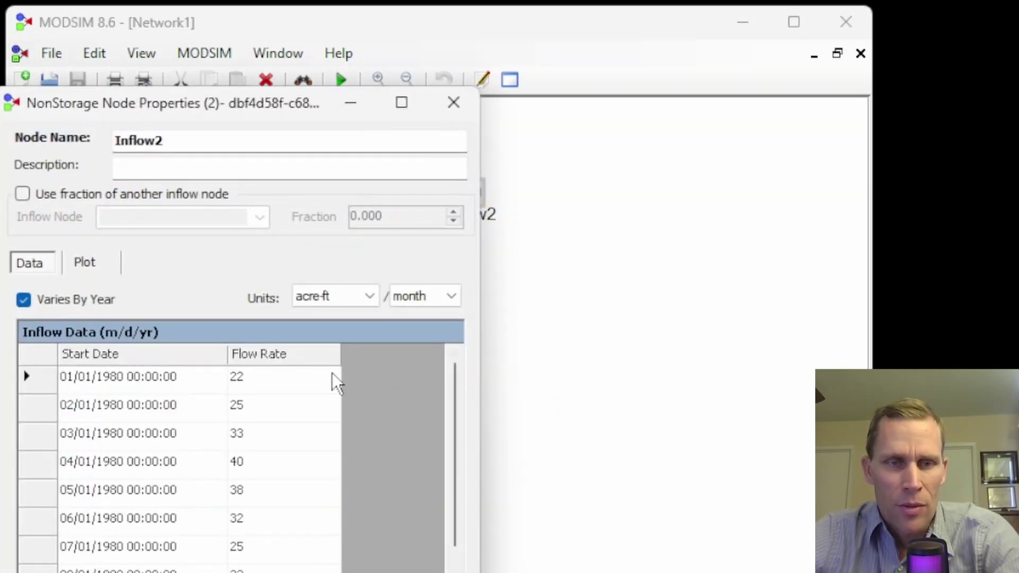
{"action": "scroll", "coordinate": [274, 385], "scroll_direction": "down", "scroll_amount": 1}
{"action": "scroll", "coordinate": [272, 389], "scroll_direction": "up", "scroll_amount": 1}
{"action": "scroll", "coordinate": [266, 408], "scroll_direction": "down", "scroll_amount": 1}
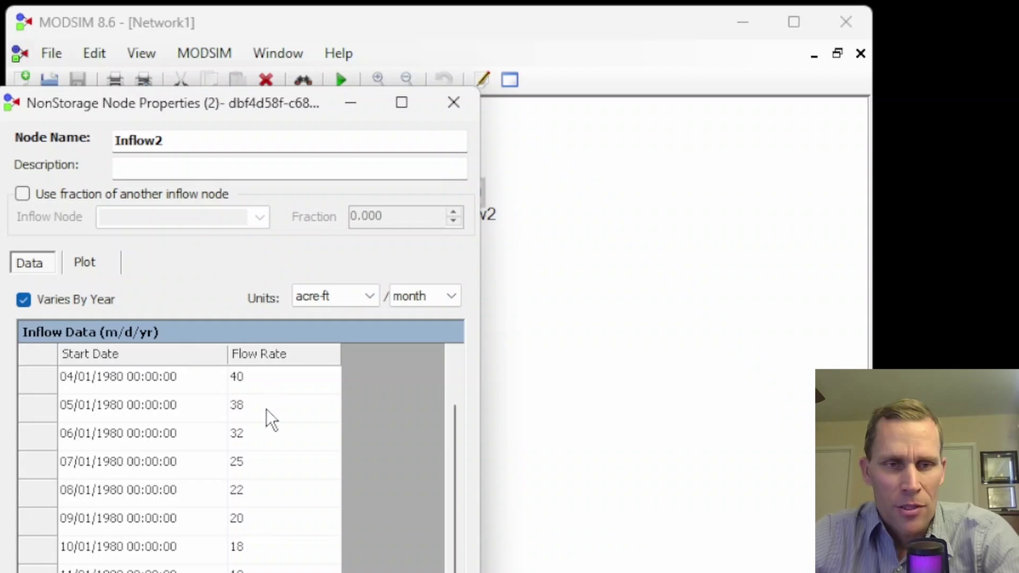
{"action": "scroll", "coordinate": [265, 409], "scroll_direction": "down", "scroll_amount": 3}
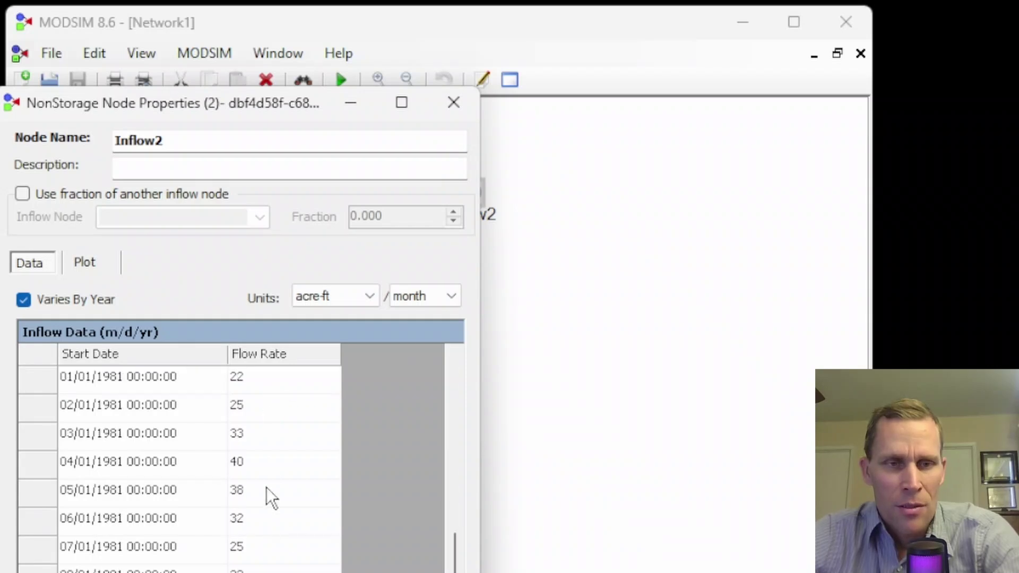
{"action": "left_click", "coordinate": [454, 104]}
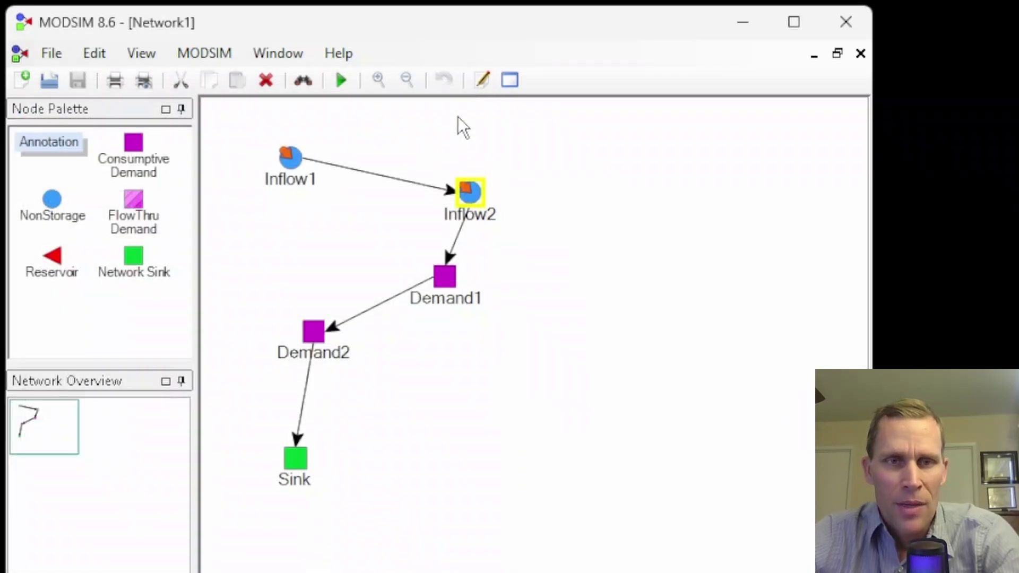
- Graph the simulated flow of the link from Inflow2 to Demand1 and move the output window aside
{"action": "right_click", "coordinate": [460, 234]}
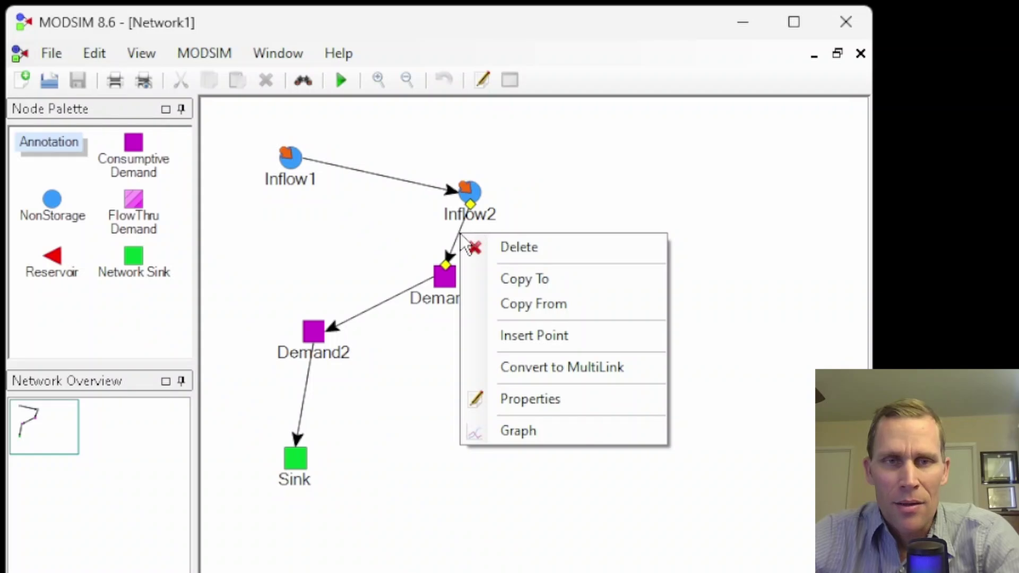
{"action": "left_click", "coordinate": [521, 432]}
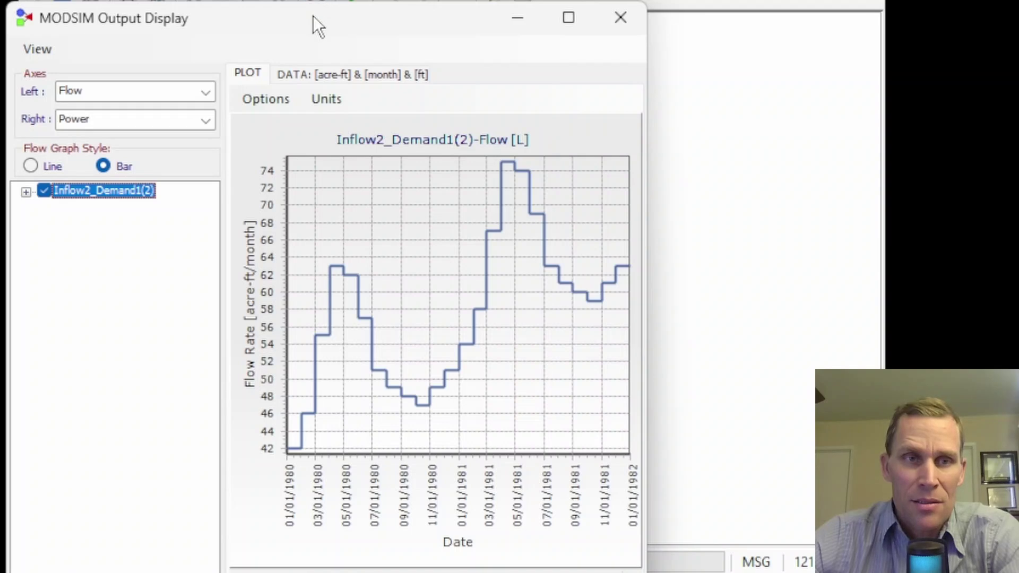
{"action": "left_click_drag", "start_coordinate": [317, 17], "coordinate": [653, 1]}
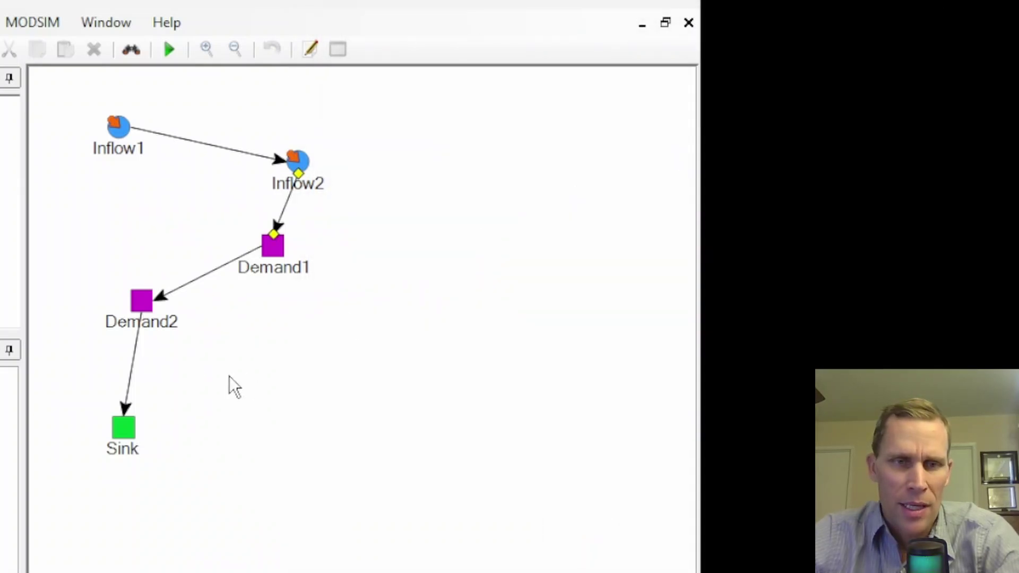
- Graph the simulated flow of the link from Demand2 to Sink, examine it and close the output window
{"action": "right_click", "coordinate": [137, 360]}
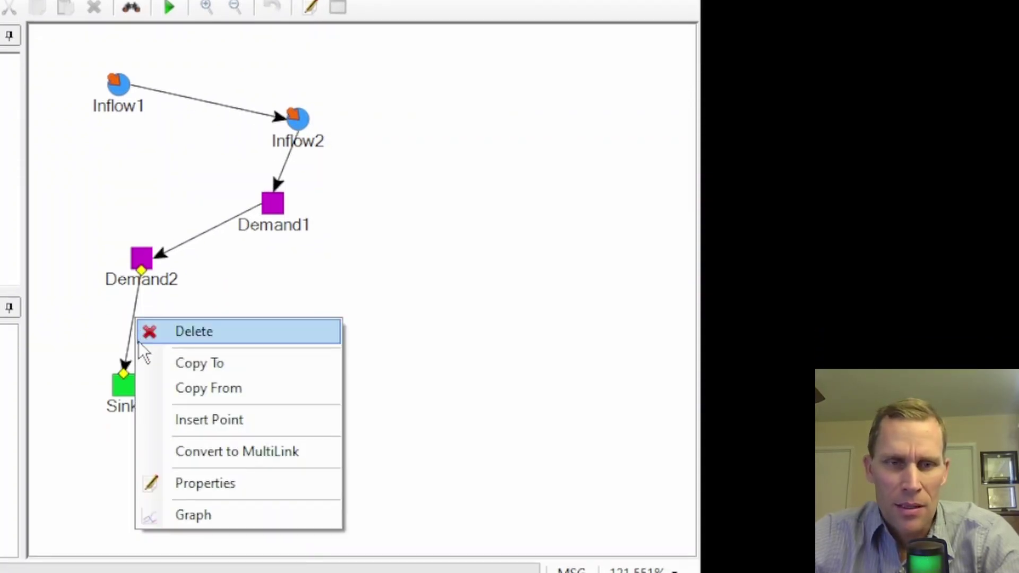
{"action": "left_click", "coordinate": [180, 510]}
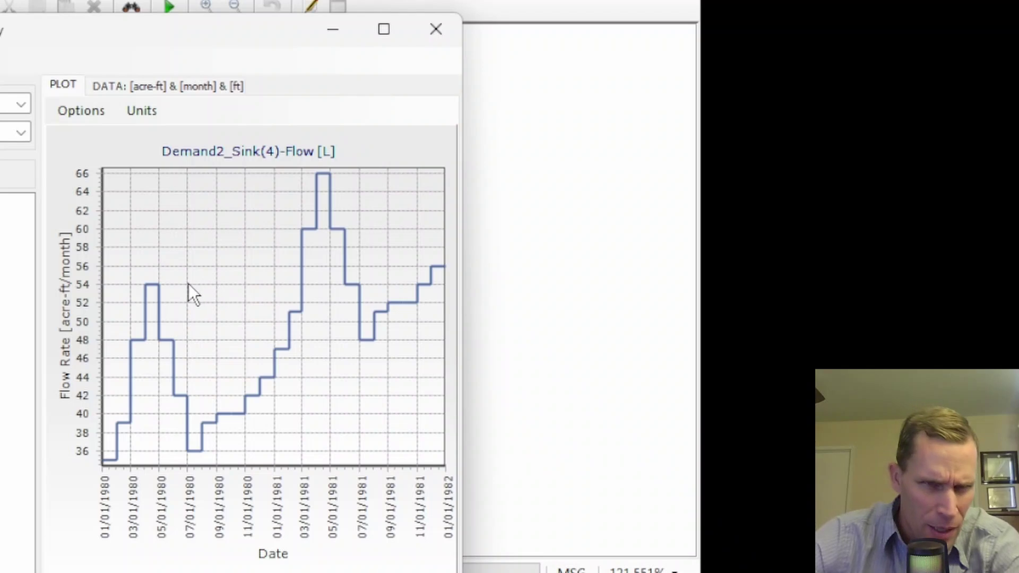
{"action": "left_click", "coordinate": [436, 30]}
- Graph the simulated flow of the link from Demand1 to Demand2, examine it and close the output window
{"action": "left_click", "coordinate": [222, 223]}
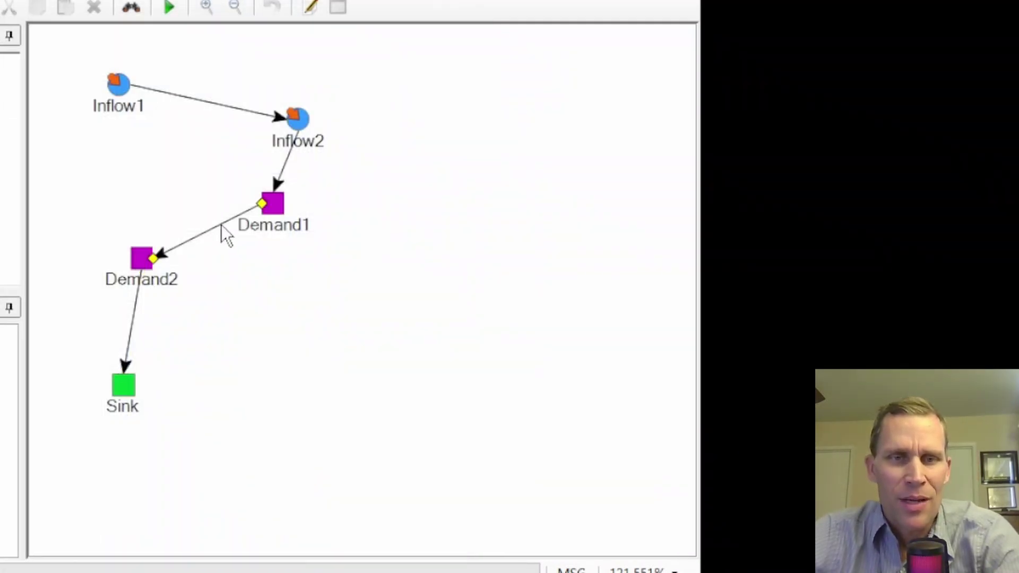
{"action": "right_click", "coordinate": [221, 226]}
{"action": "left_click", "coordinate": [281, 422]}
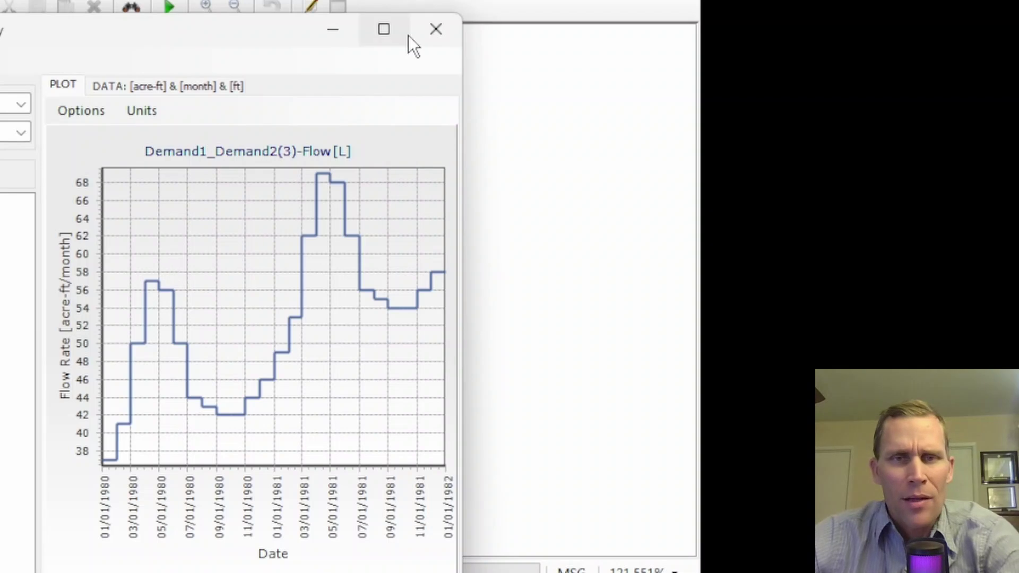
{"action": "left_click", "coordinate": [436, 30]}
- Graph the Inflow2 to Demand1 link's flow again and place the output window beside the network diagram
{"action": "left_click", "coordinate": [294, 152]}
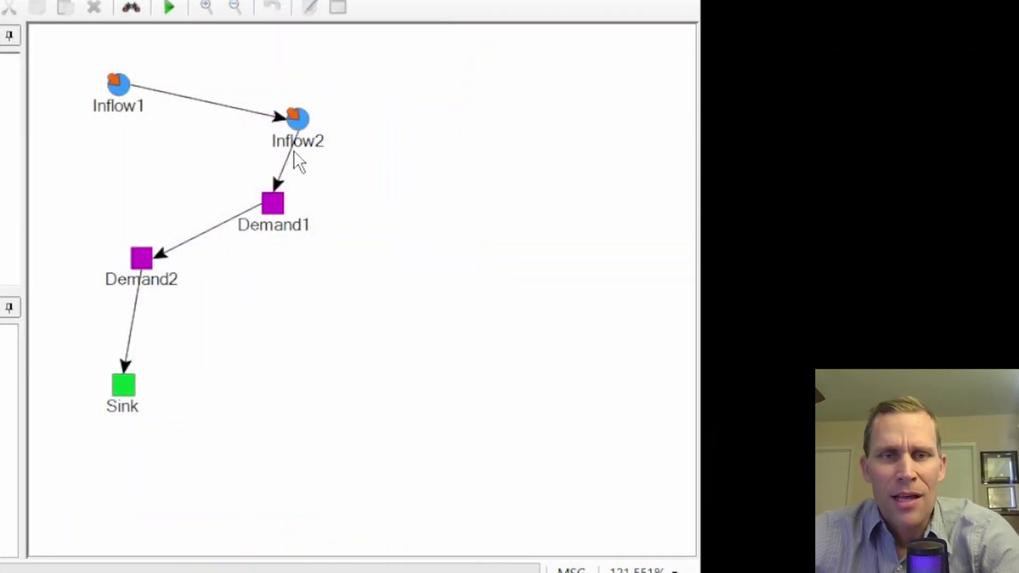
{"action": "right_click", "coordinate": [293, 154]}
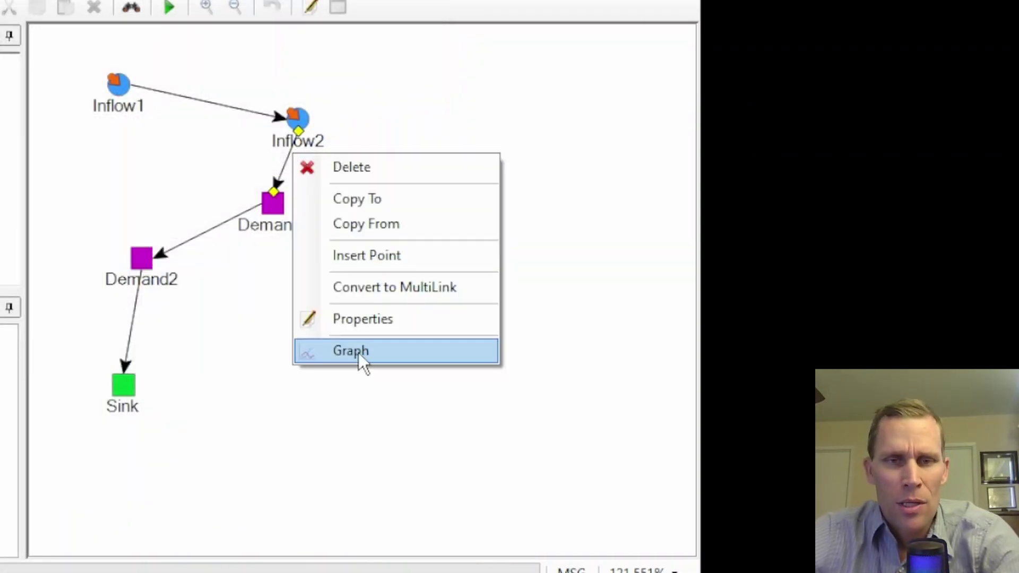
{"action": "left_click", "coordinate": [359, 353]}
{"action": "left_click_drag", "start_coordinate": [234, 26], "coordinate": [757, 0]}
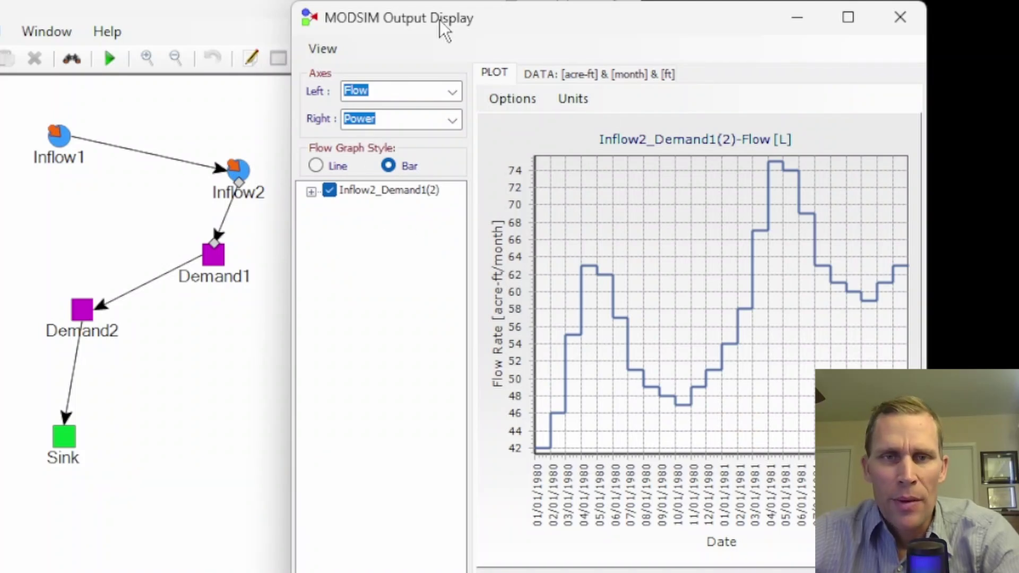
{"action": "mouse_move", "coordinate": [439, 20]}
{"action": "left_mouse_down"}
{"action": "mouse_move", "coordinate": [455, 18]}
{"action": "mouse_move", "coordinate": [434, 18]}
{"action": "left_mouse_up"}
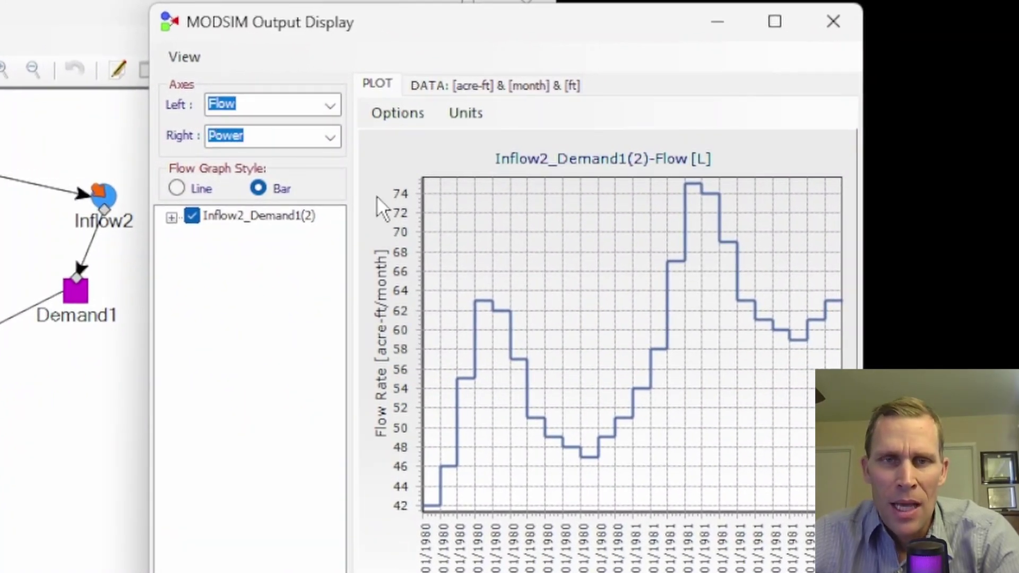
- Examine the quantities available for the flow plot's left and right axes
{"action": "left_click", "coordinate": [336, 106]}
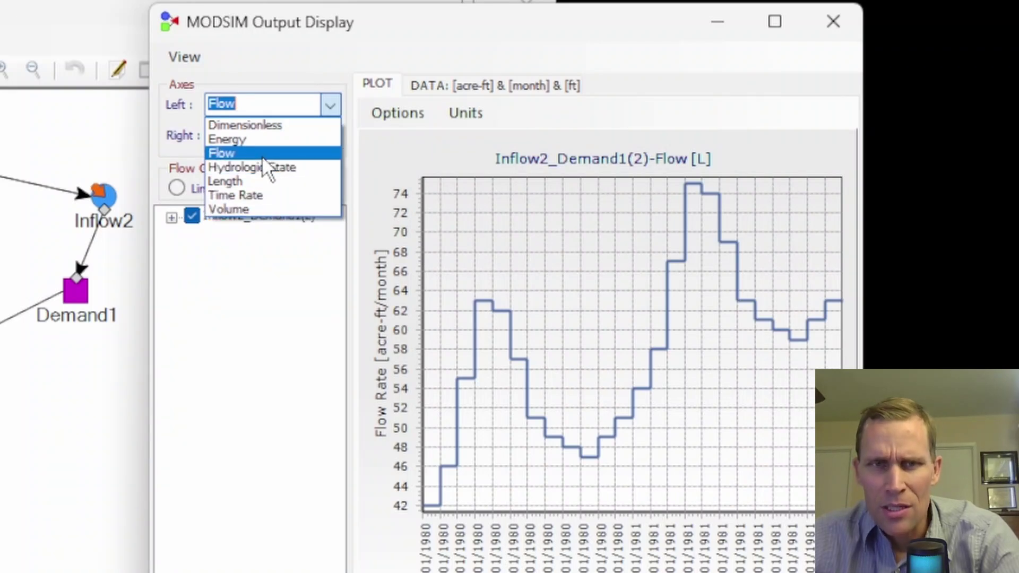
{"action": "left_click", "coordinate": [272, 24]}
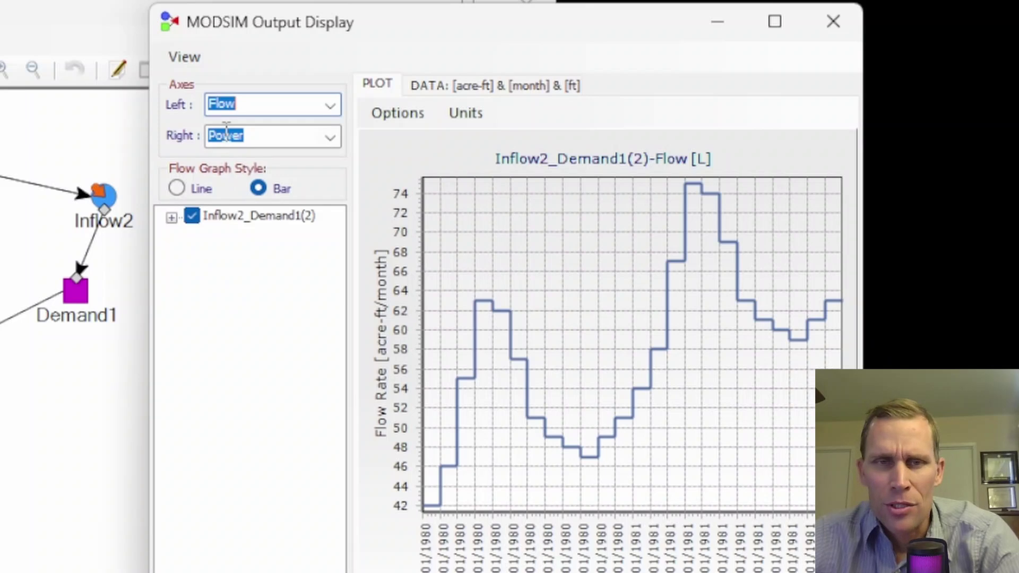
{"action": "left_click", "coordinate": [329, 138]}
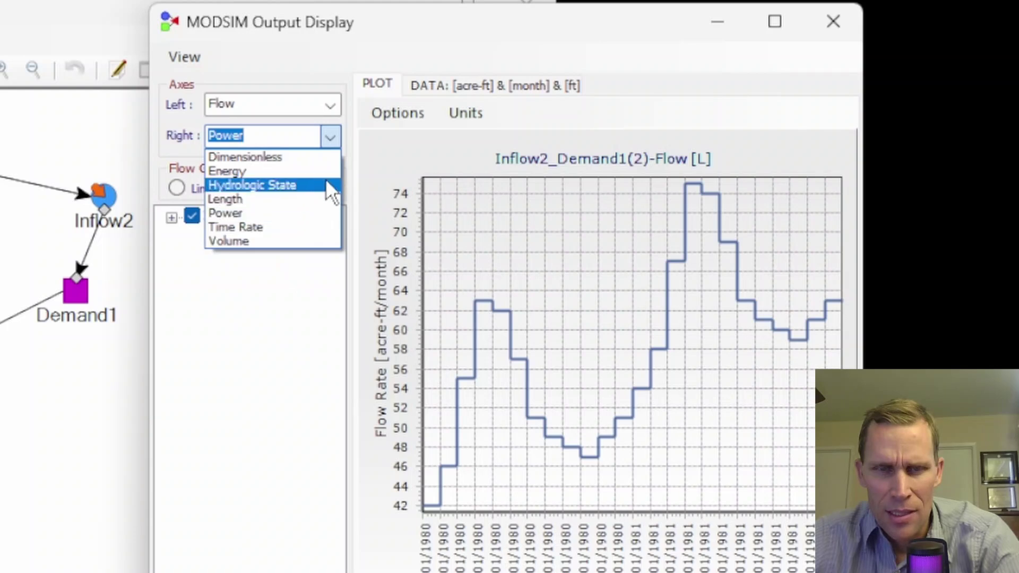
{"action": "left_click", "coordinate": [360, 65]}
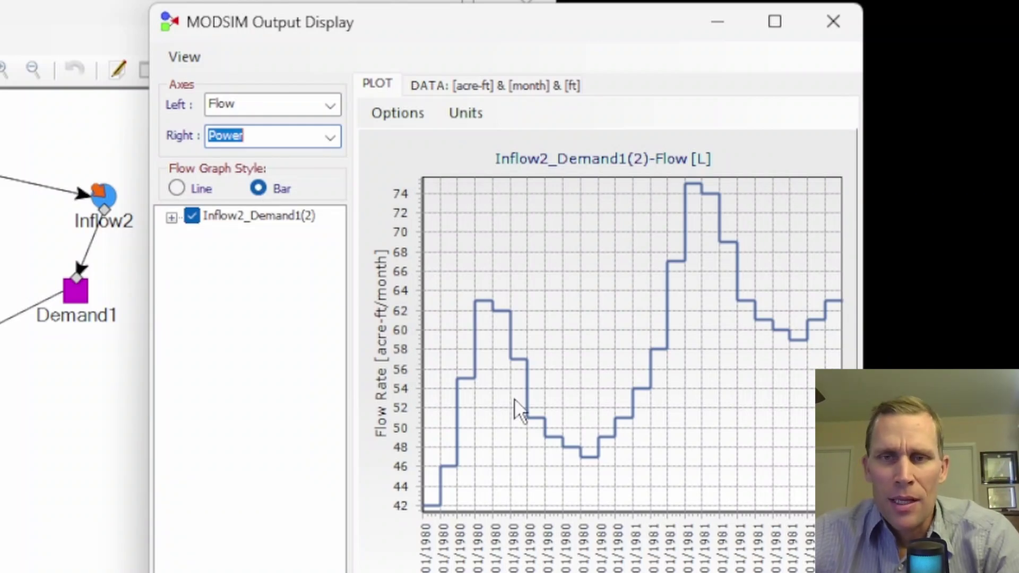
- Preview the flow graph in Line style and return to Bar, and toggle the link's Capacity series on and off
{"action": "left_click", "coordinate": [176, 188]}
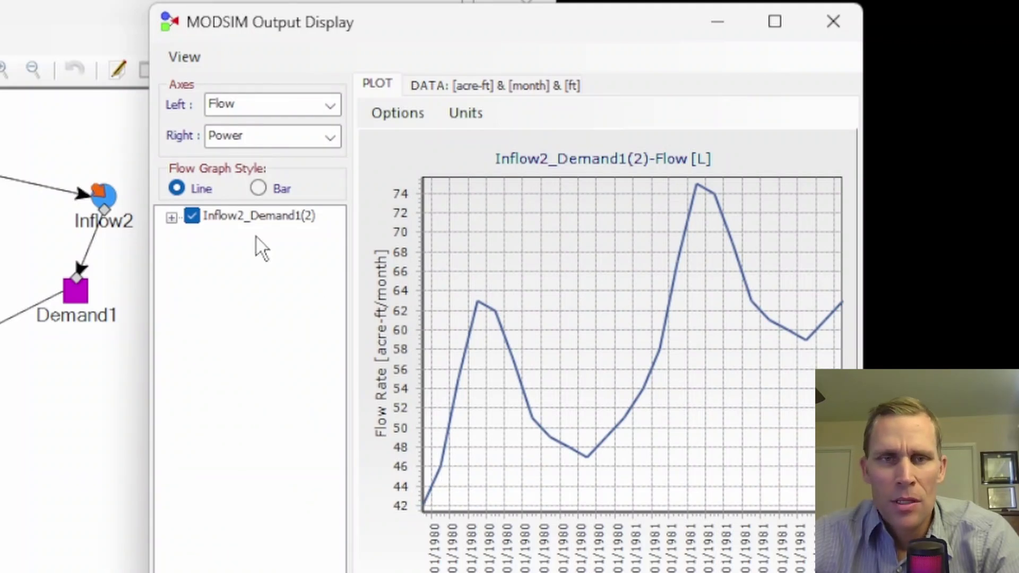
{"action": "left_click", "coordinate": [258, 188]}
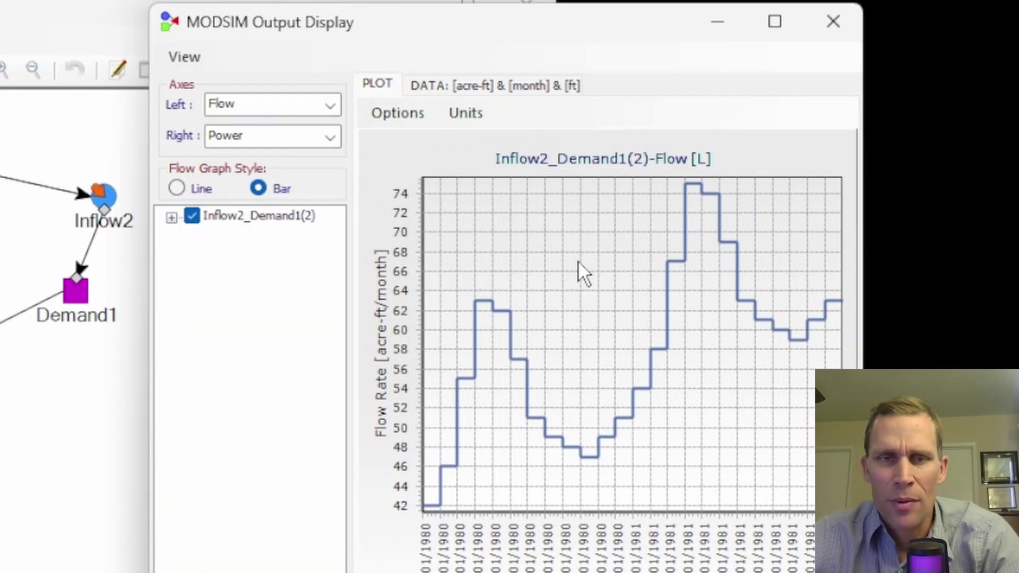
{"action": "left_click", "coordinate": [171, 218]}
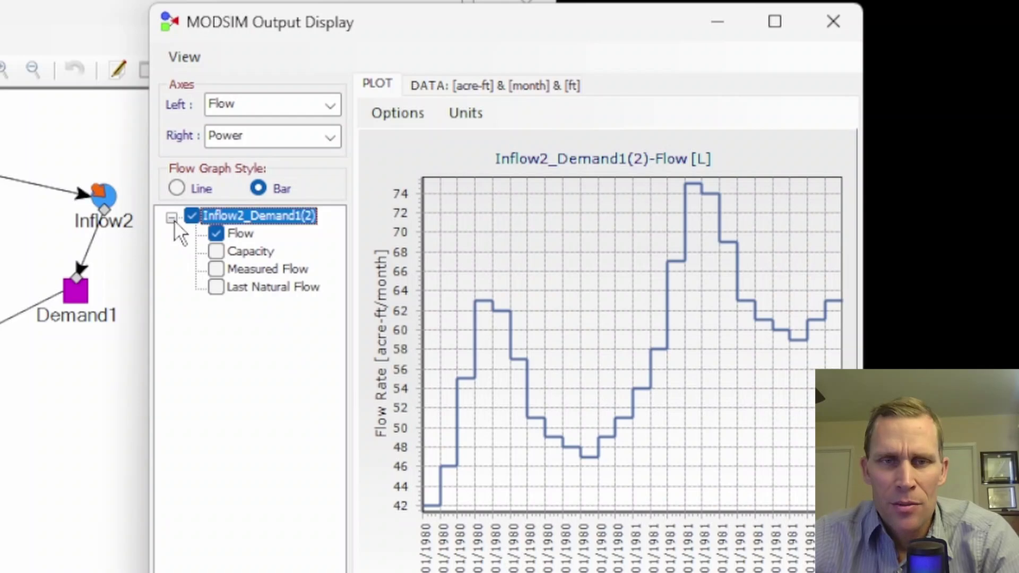
{"action": "left_click", "coordinate": [216, 252]}
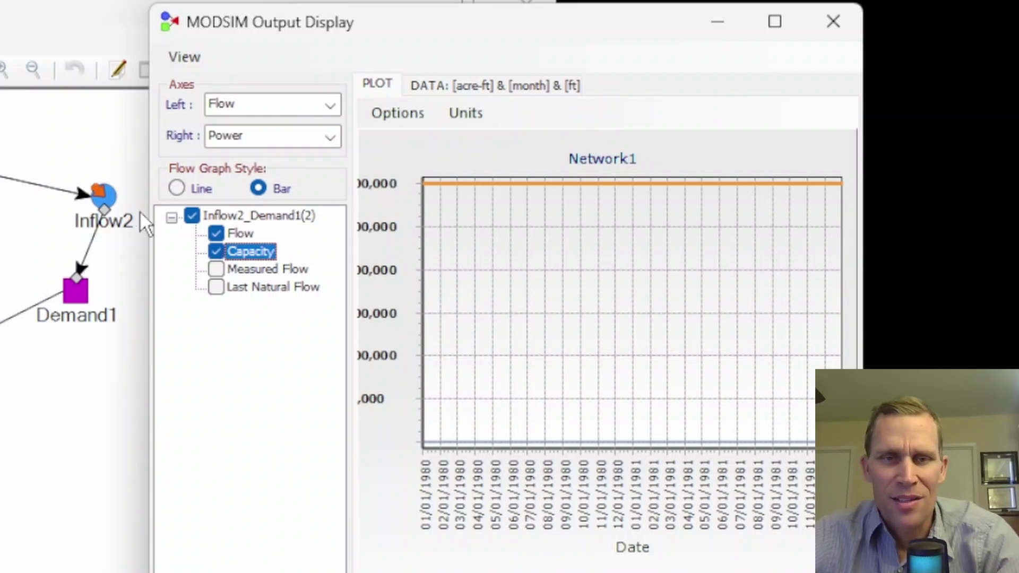
{"action": "left_click", "coordinate": [215, 251]}
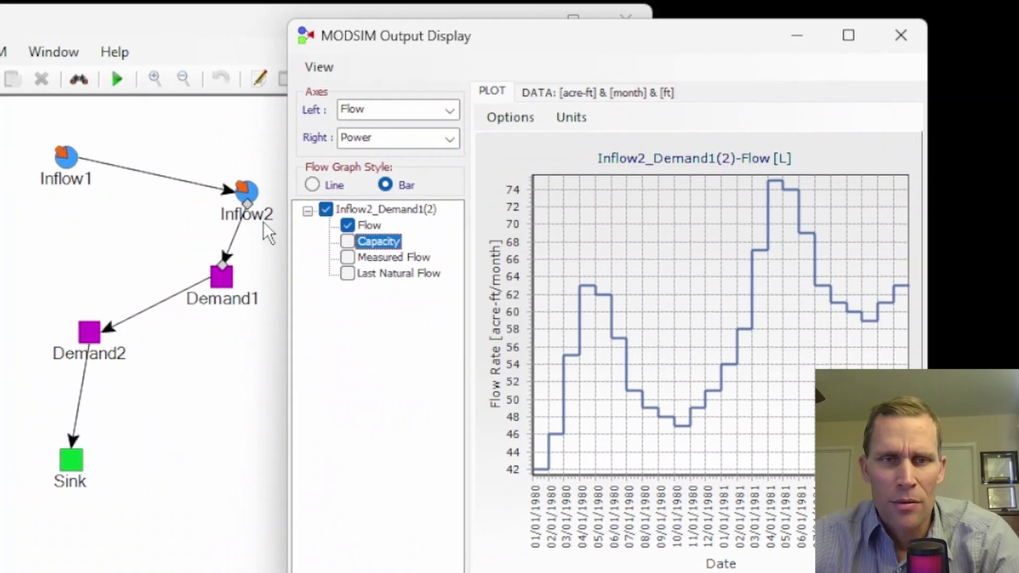
- Set the maximum flow rate of the link from Inflow2 to Demand1 to 100 acre-ft/month and apply it
{"action": "right_click", "coordinate": [239, 233]}
{"action": "right_click", "coordinate": [235, 234]}
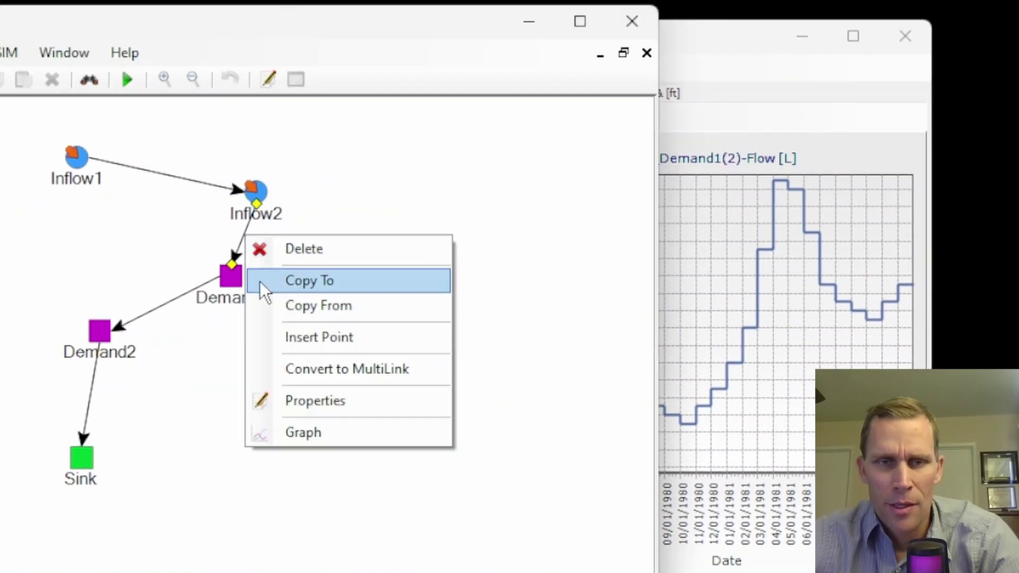
{"action": "left_click", "coordinate": [297, 399]}
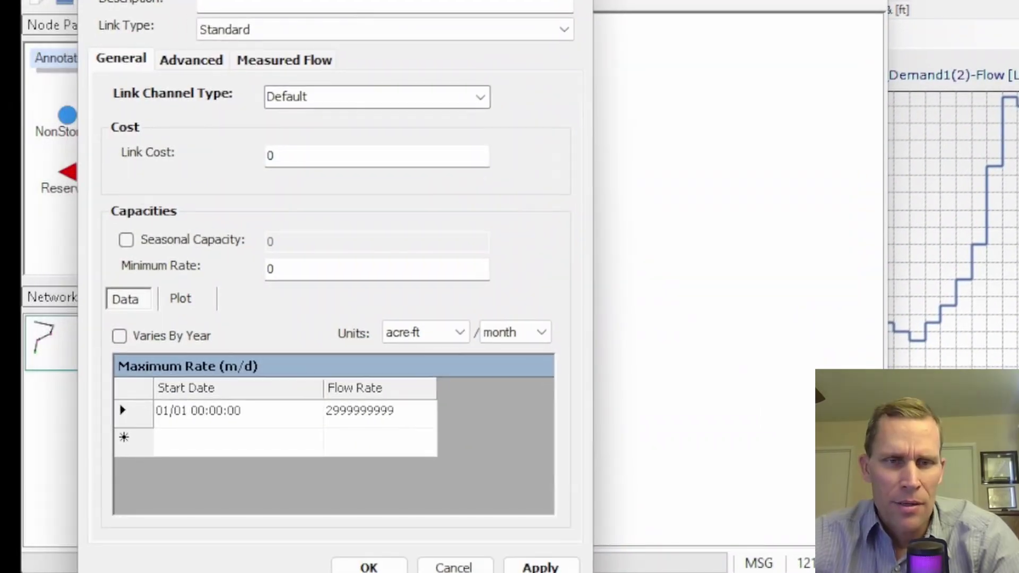
{"action": "double_click", "coordinate": [392, 419]}
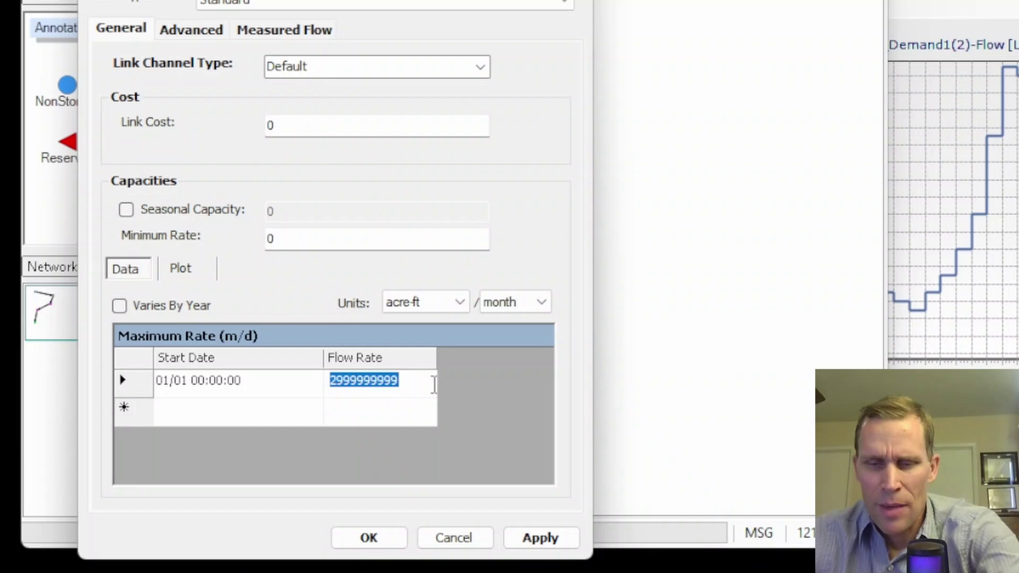
{"action": "type", "text": "100"}
{"action": "left_click", "coordinate": [518, 537]}
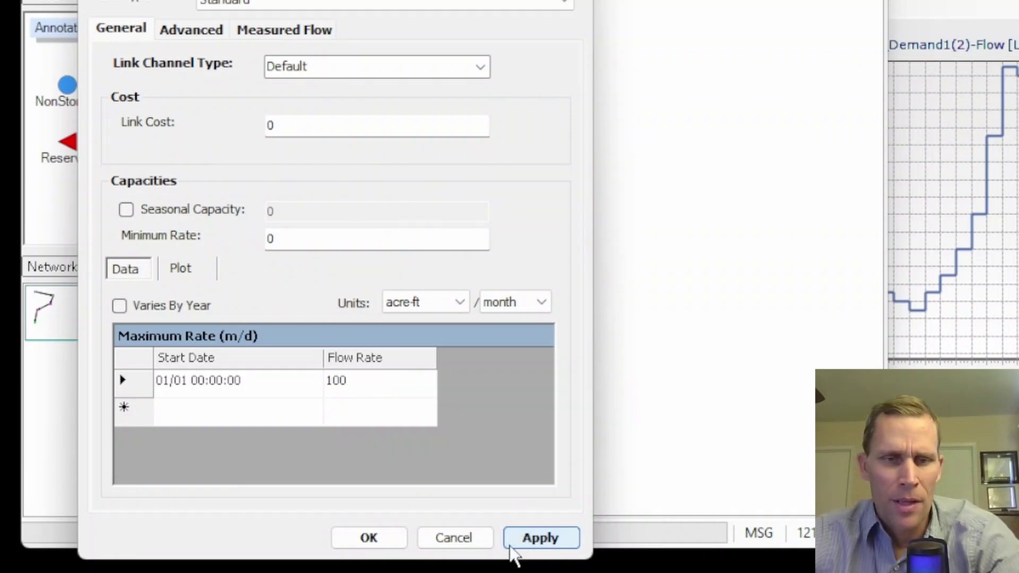
{"action": "left_click", "coordinate": [372, 537]}
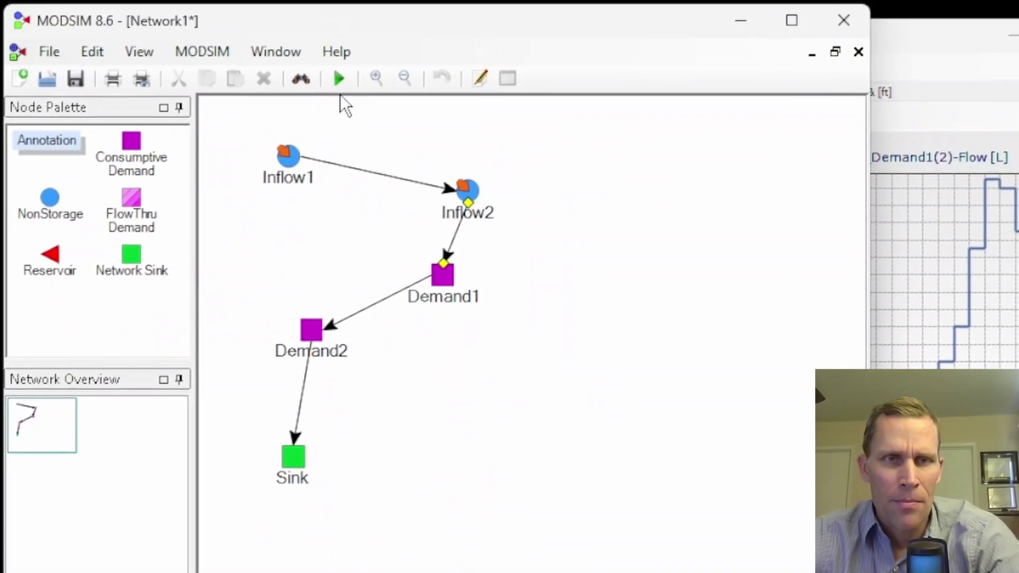
- Rerun the simulation and graph the Inflow2 to Demand1 link's results, placing the output window beside the network diagram
{"action": "left_click", "coordinate": [340, 80]}
{"action": "left_click", "coordinate": [664, 540]}
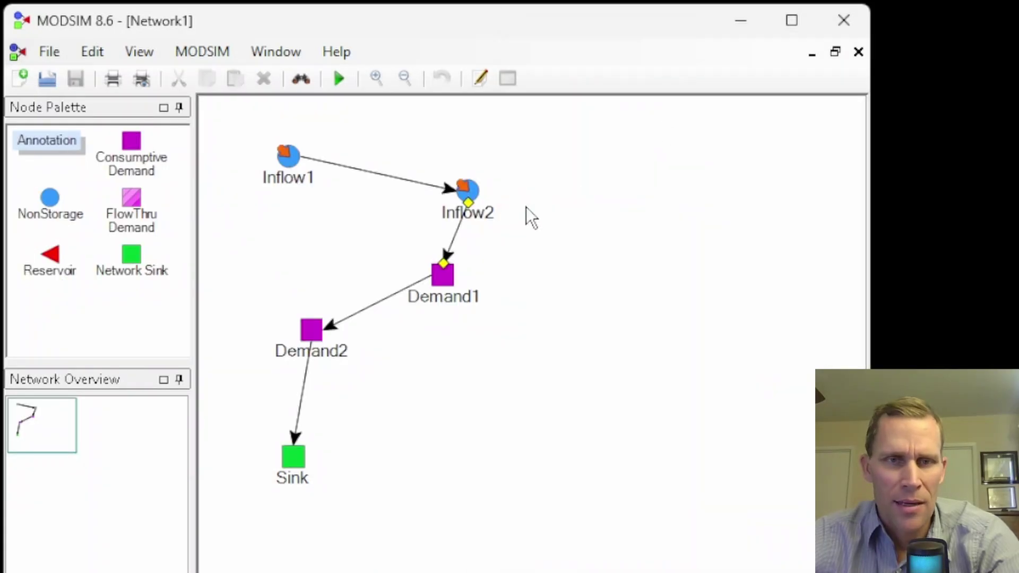
{"action": "right_click", "coordinate": [463, 230]}
{"action": "left_click", "coordinate": [455, 240]}
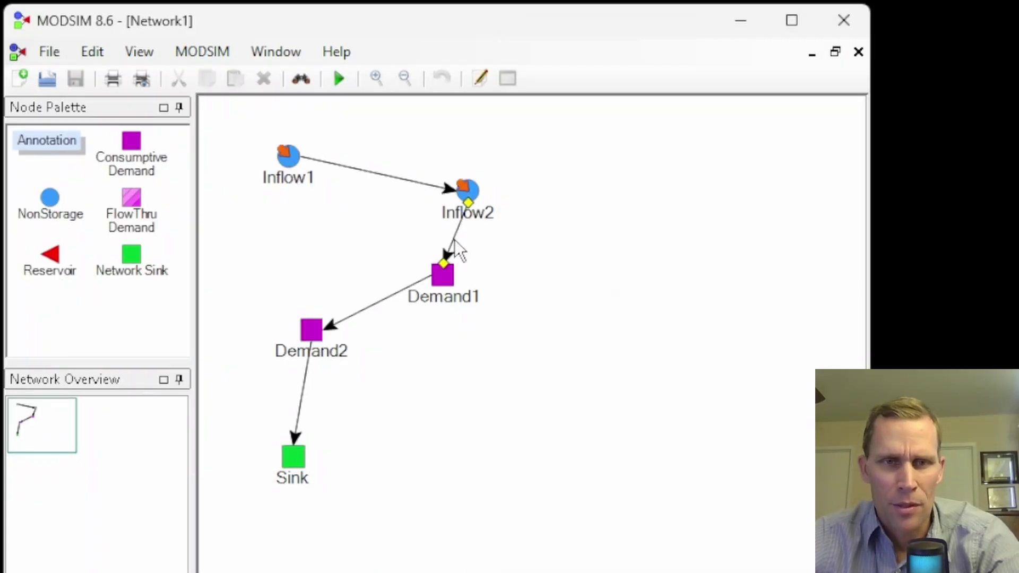
{"action": "right_click", "coordinate": [454, 240]}
{"action": "left_click", "coordinate": [510, 435]}
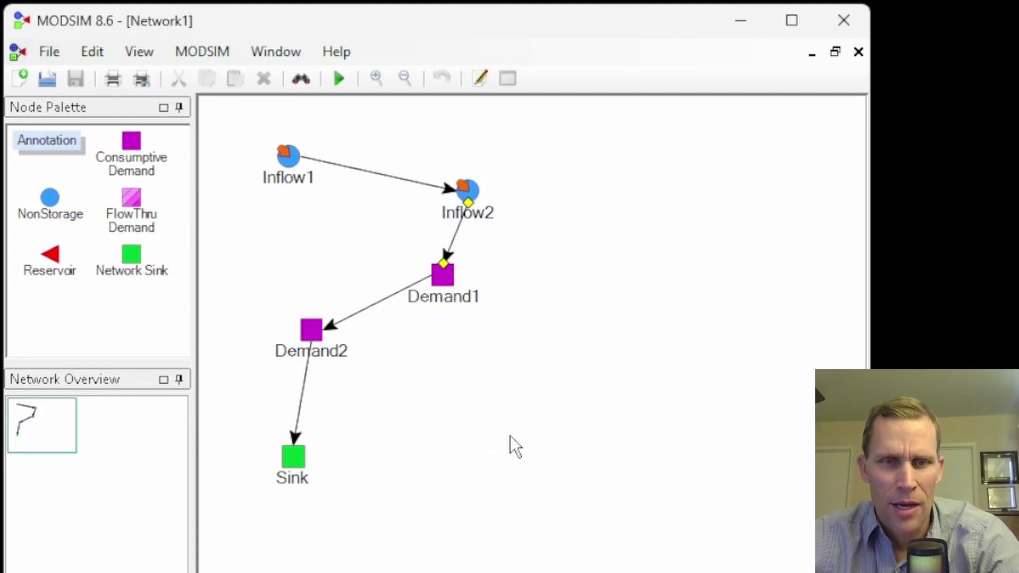
{"action": "left_click_drag", "start_coordinate": [660, 100], "coordinate": [901, 57]}
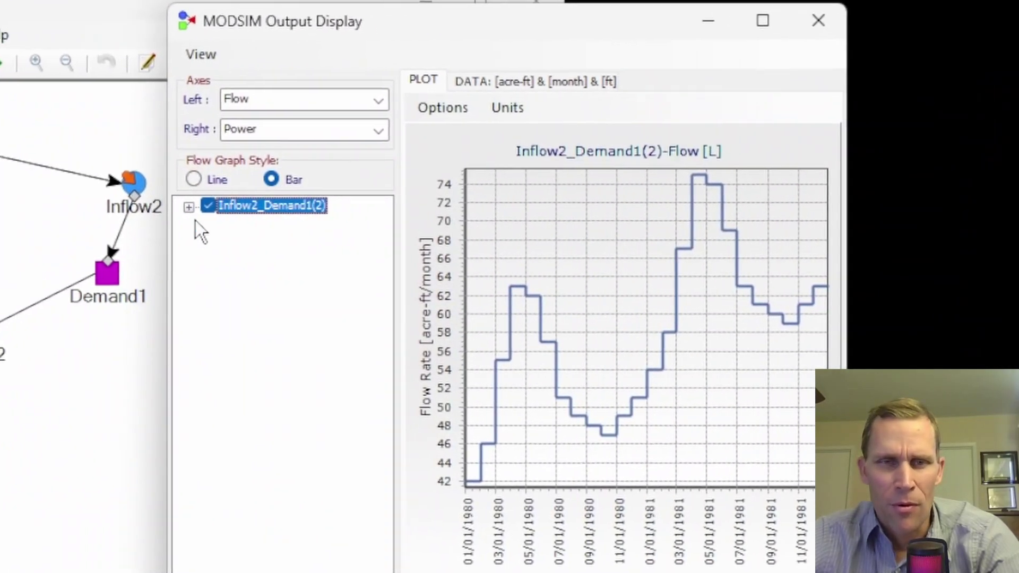
- Preview the link's Measured Flow series, compare its Capacity series with the flow, and close the output window
{"action": "left_click", "coordinate": [368, 210]}
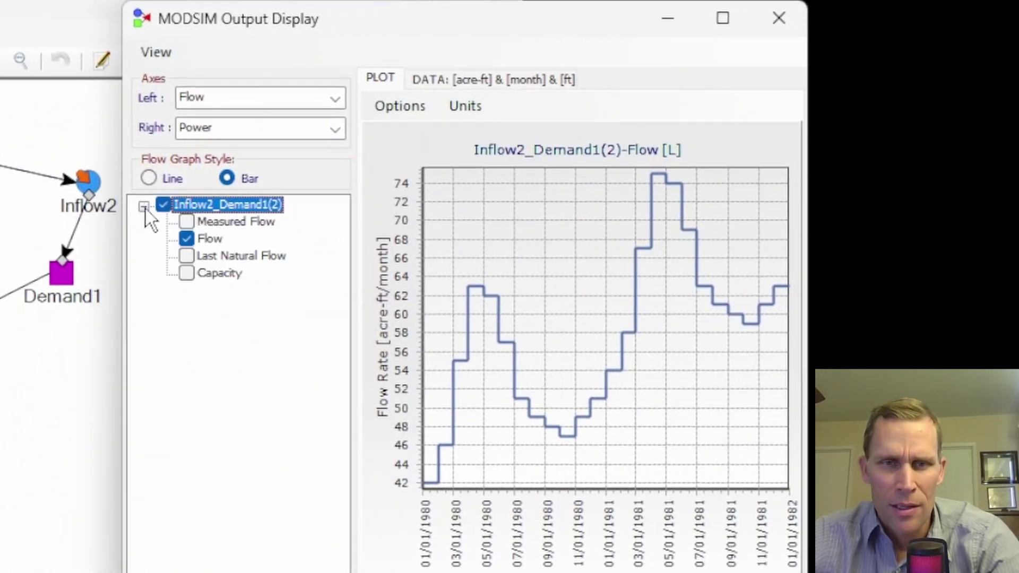
{"action": "left_click", "coordinate": [186, 223]}
{"action": "left_click", "coordinate": [186, 223]}
{"action": "left_click", "coordinate": [187, 273]}
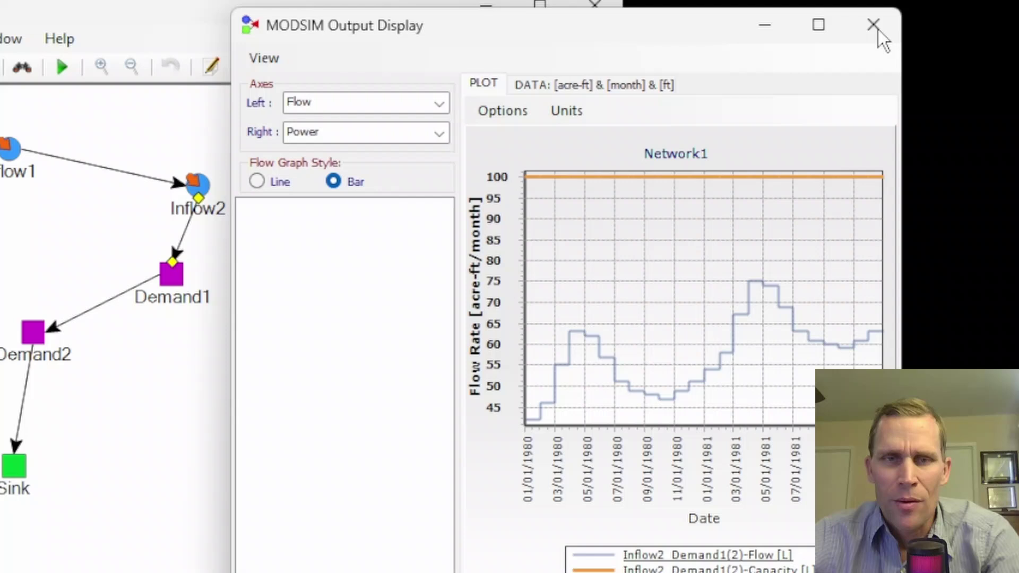
{"action": "left_click", "coordinate": [778, 18]}
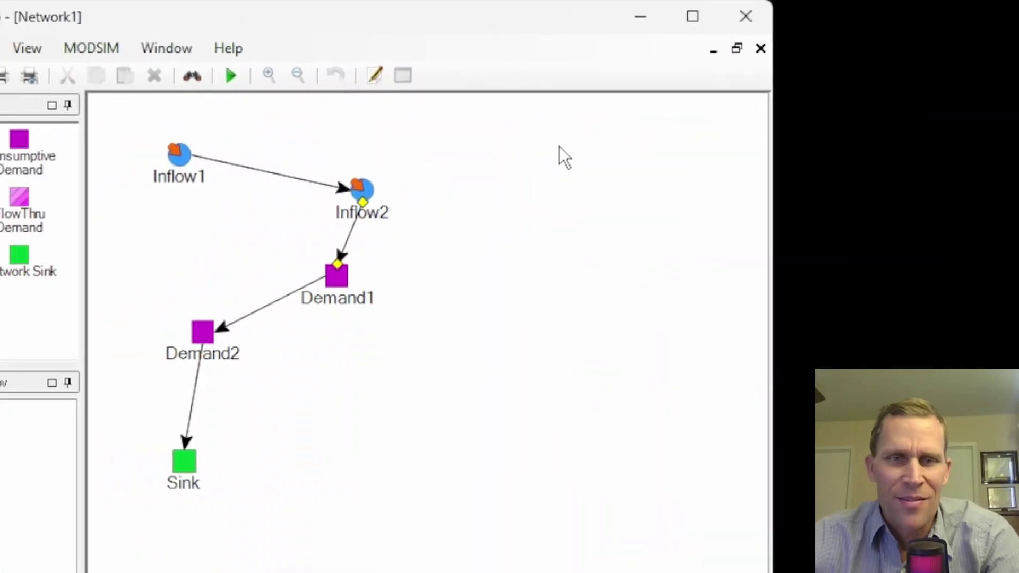
- Examine the measured flow data in the properties of the link from Inflow2 to Demand1 and close them
{"action": "right_click", "coordinate": [391, 248]}
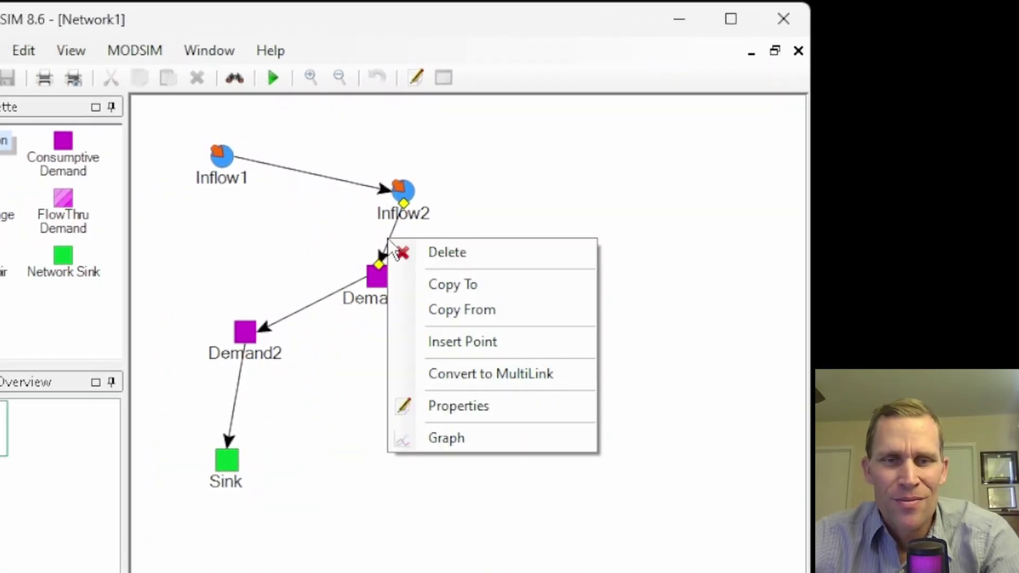
{"action": "left_click", "coordinate": [454, 406]}
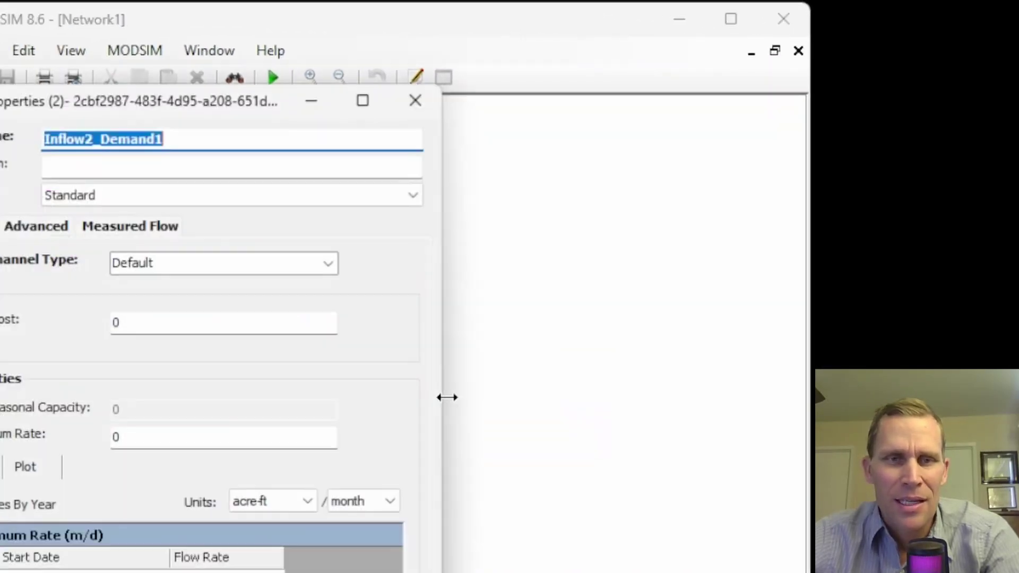
{"action": "left_click_drag", "start_coordinate": [237, 104], "coordinate": [754, 63]}
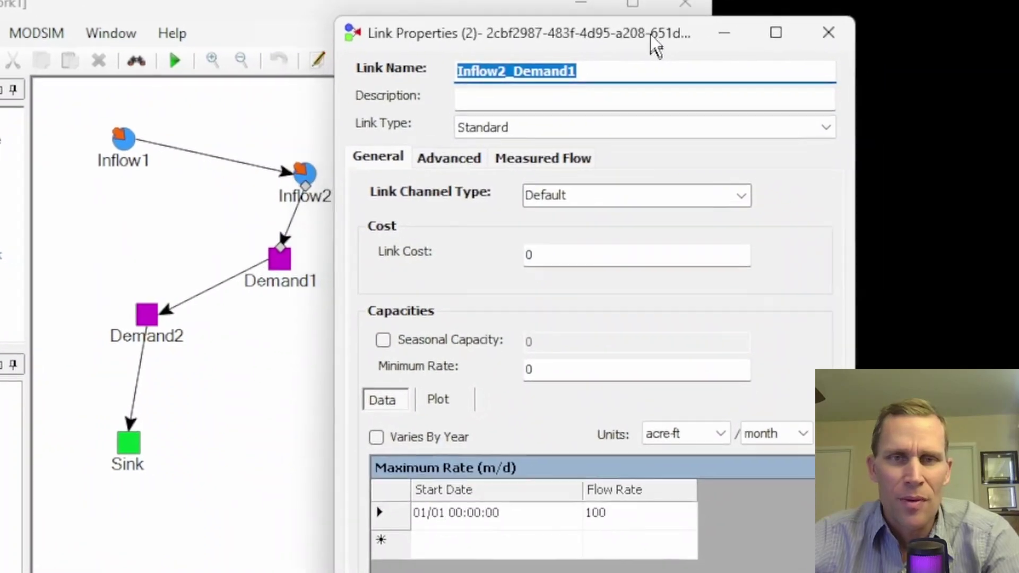
{"action": "left_click", "coordinate": [534, 164]}
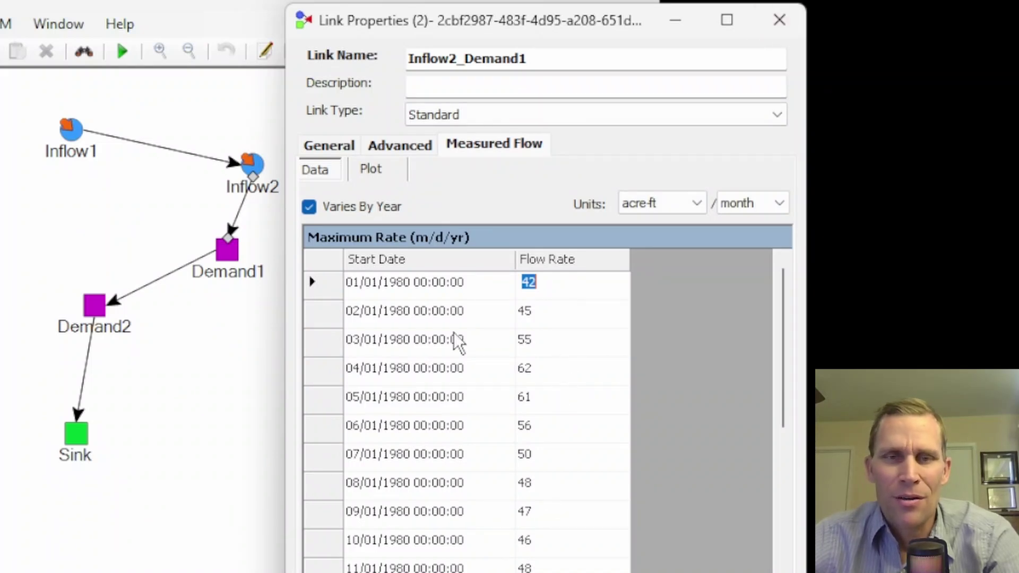
{"action": "left_click", "coordinate": [779, 20]}
- Graph the Inflow2 to Demand1 link again and add its Measured Flow series to the plot
{"action": "right_click", "coordinate": [242, 205]}
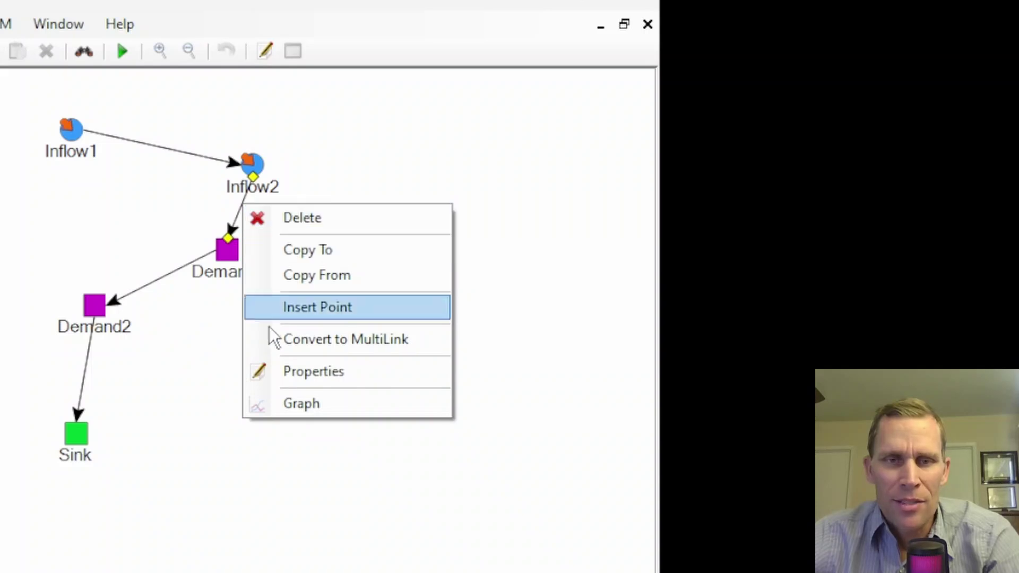
{"action": "left_click", "coordinate": [300, 403]}
{"action": "left_click", "coordinate": [149, 212]}
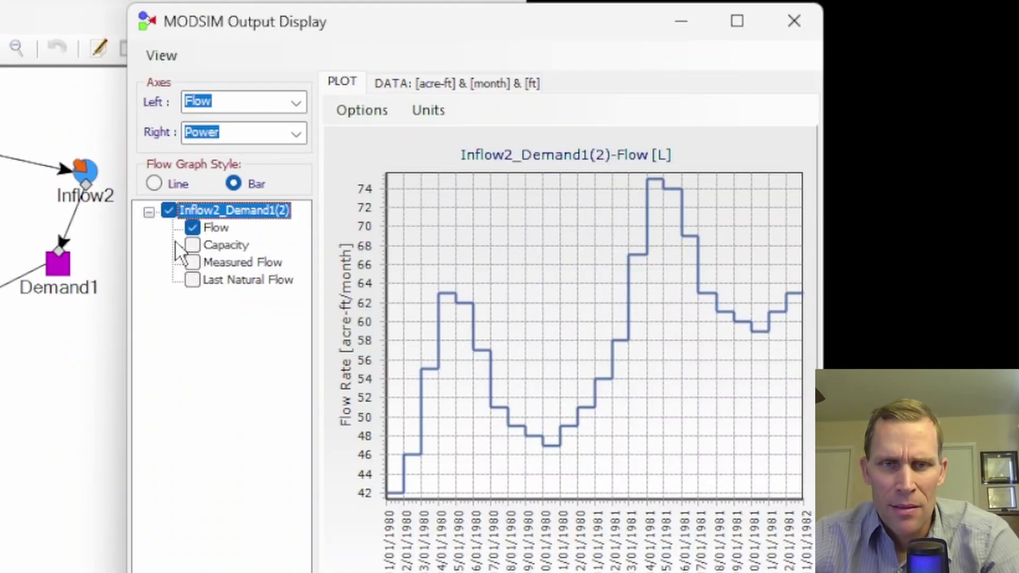
{"action": "left_click", "coordinate": [192, 263]}
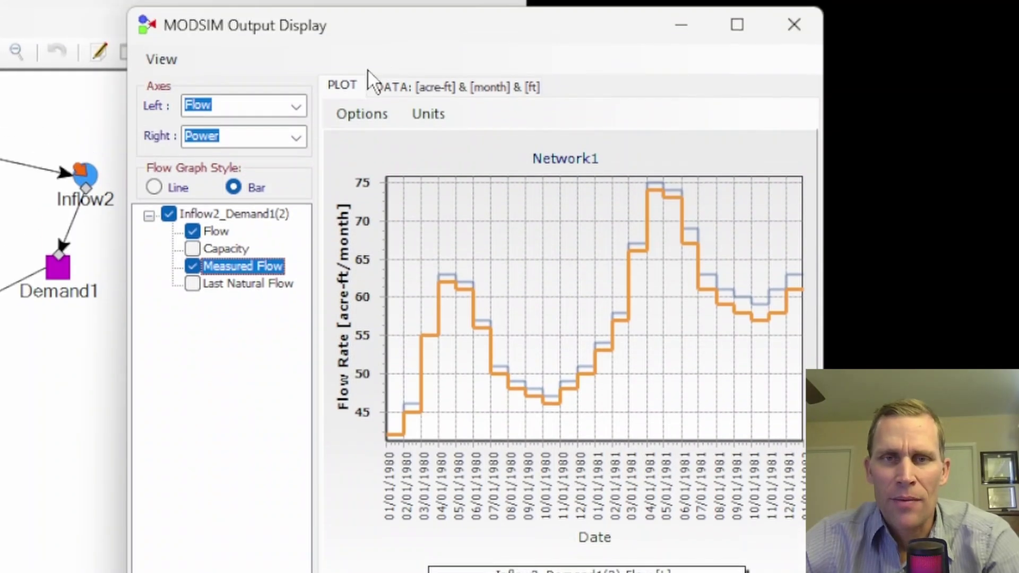
- View the output as a data table and return to the plot
{"action": "left_click", "coordinate": [342, 83]}
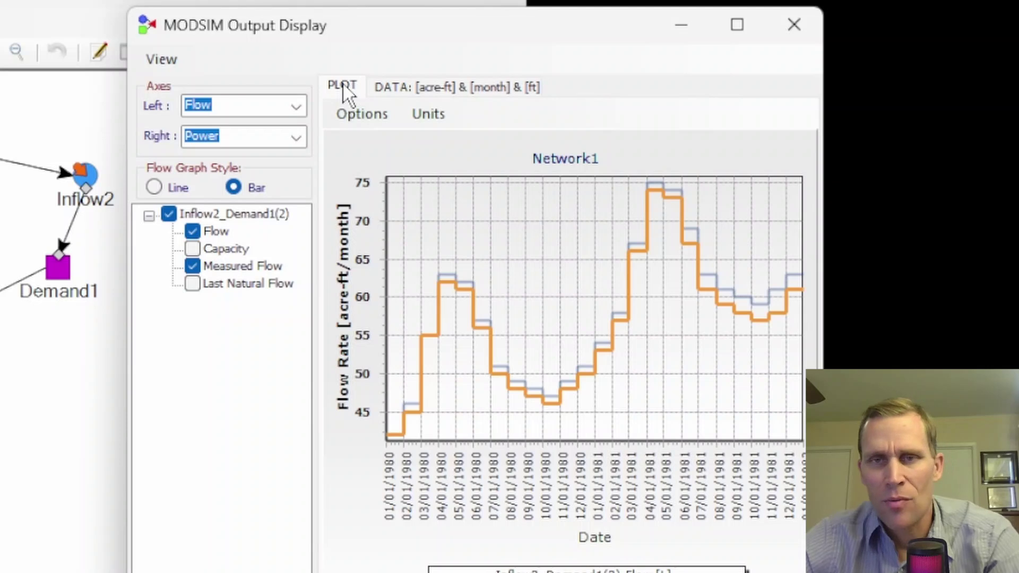
{"action": "left_click", "coordinate": [401, 89]}
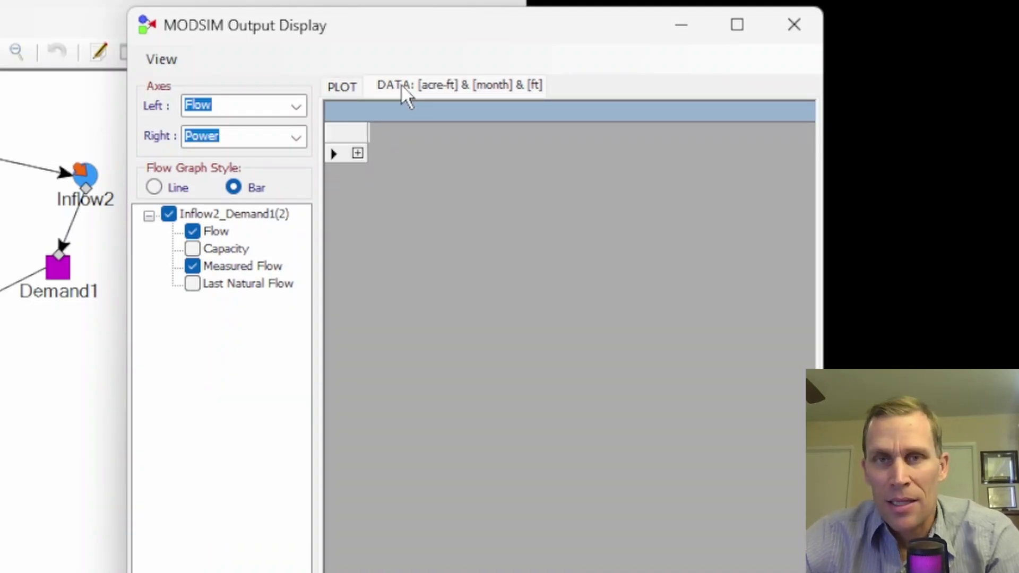
{"action": "left_click", "coordinate": [351, 85]}
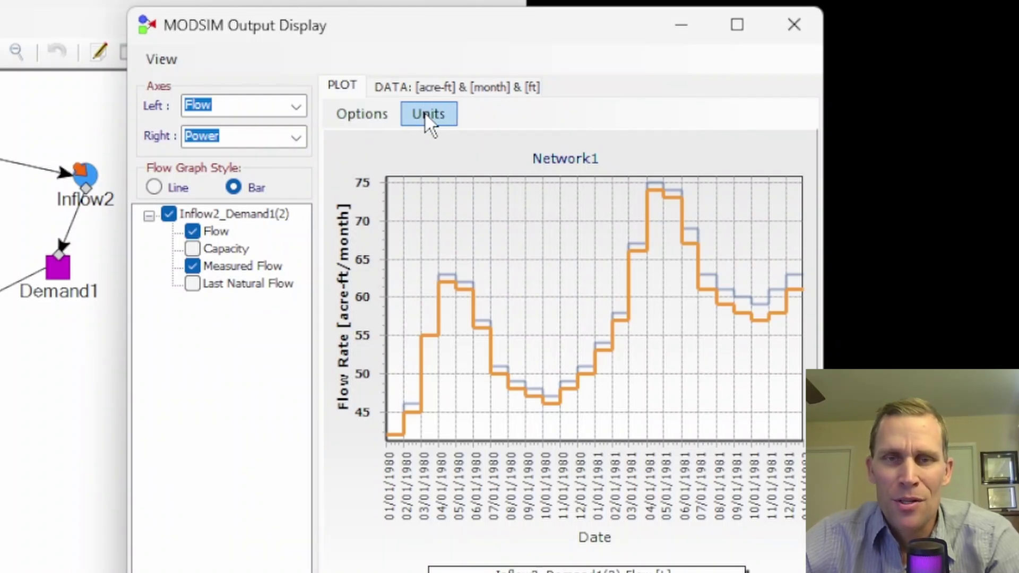
- Open the chart options editor, place it beside the plot and enlarge it
{"action": "left_click", "coordinate": [364, 113]}
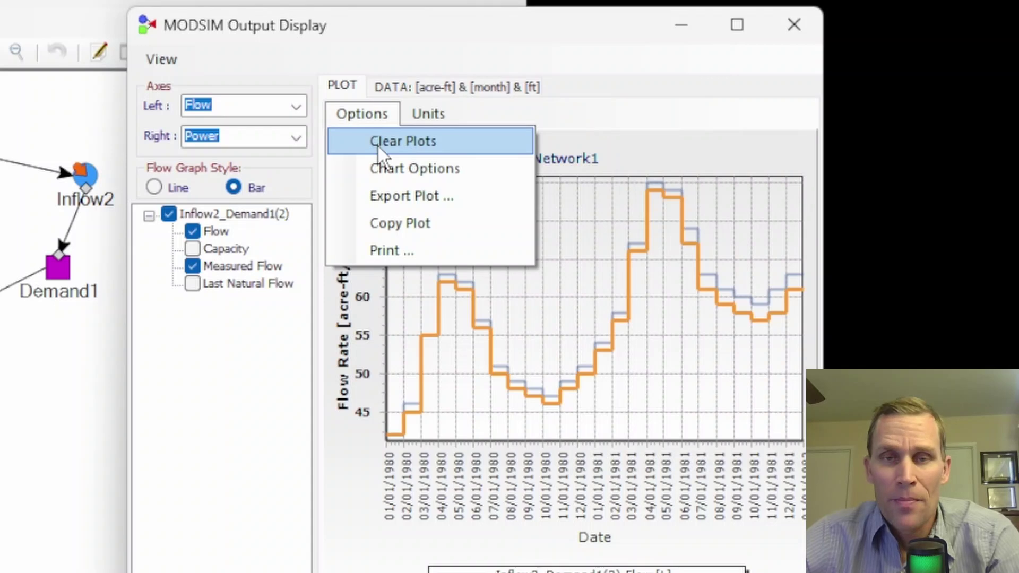
{"action": "left_click", "coordinate": [393, 169]}
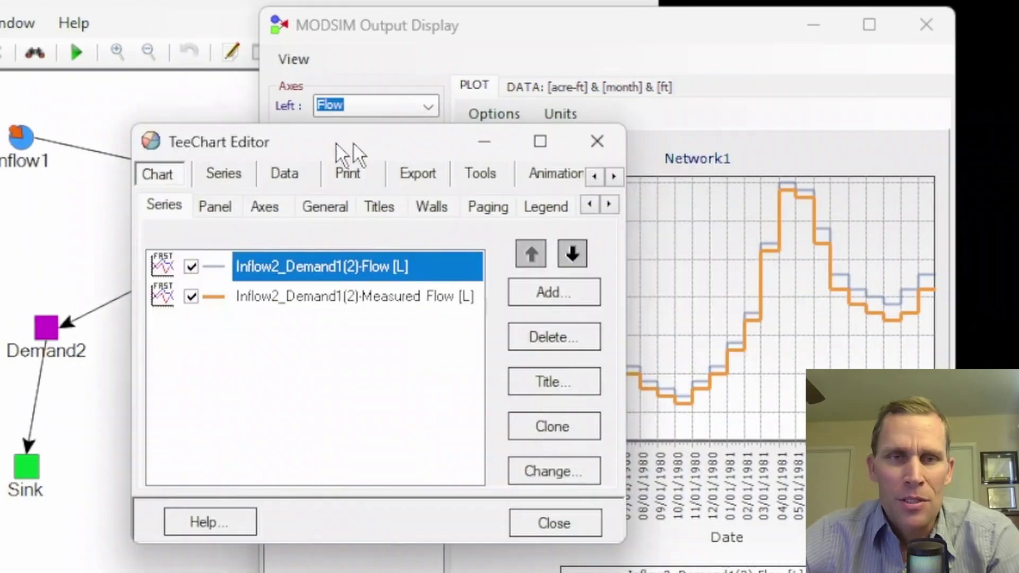
{"action": "left_click_drag", "start_coordinate": [352, 143], "coordinate": [222, 181]}
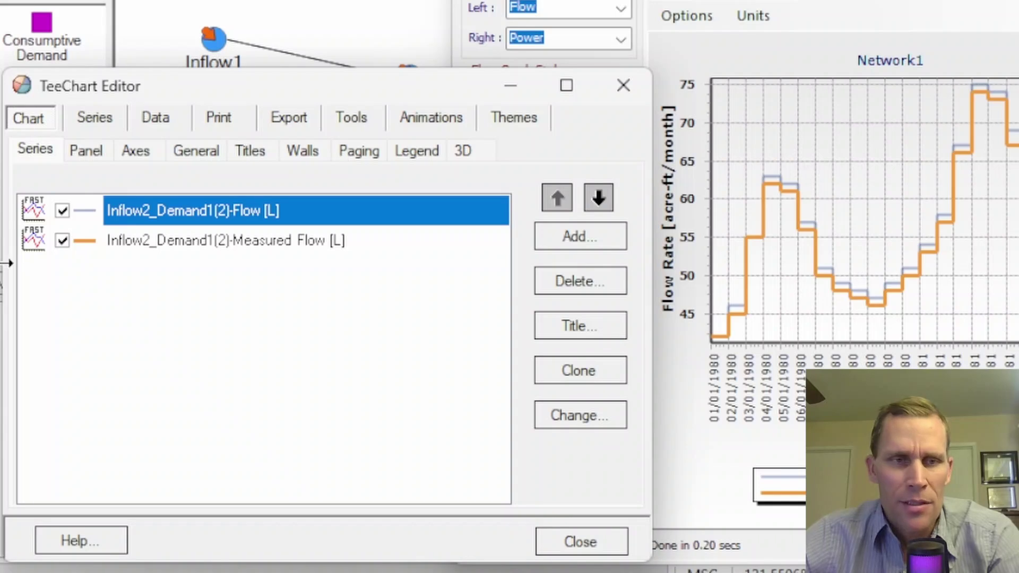
{"action": "left_click_drag", "start_coordinate": [4, 269], "coordinate": [16, 167]}
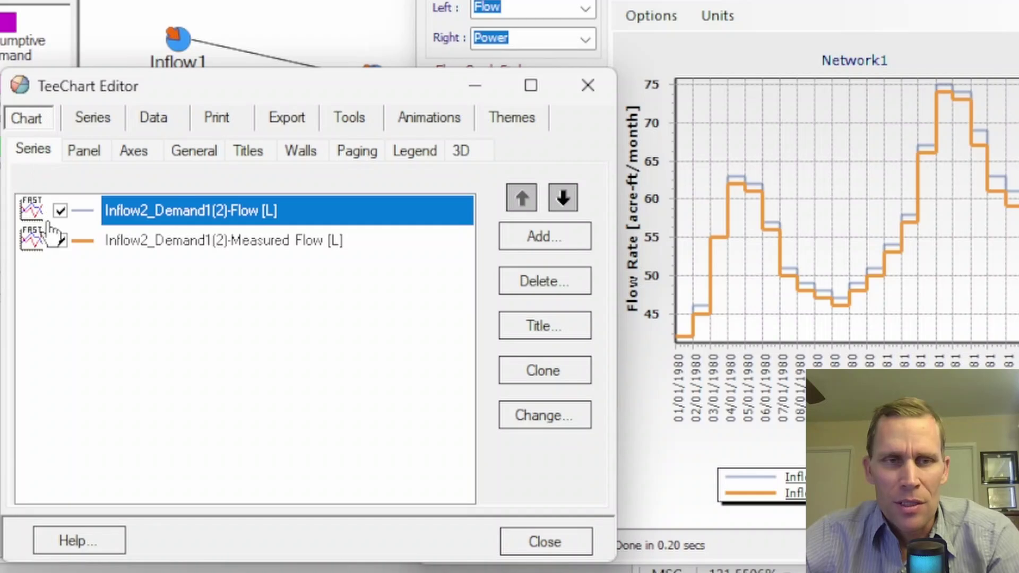
- Toggle the visibility of the Flow and Measured Flow series off and on in the chart editor
{"action": "left_click", "coordinate": [60, 212]}
{"action": "left_click", "coordinate": [59, 212]}
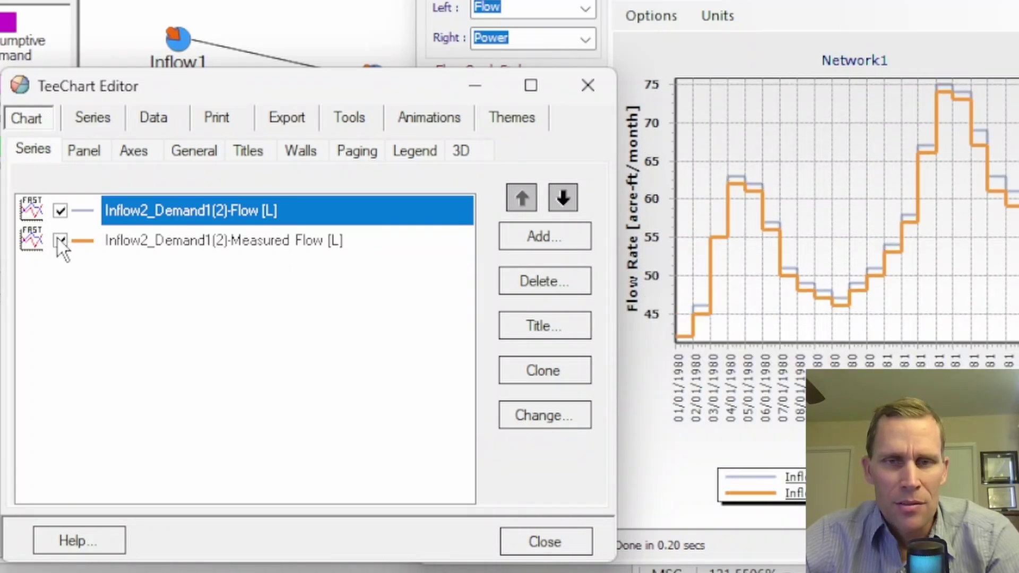
{"action": "left_click", "coordinate": [58, 239]}
{"action": "left_click", "coordinate": [58, 239]}
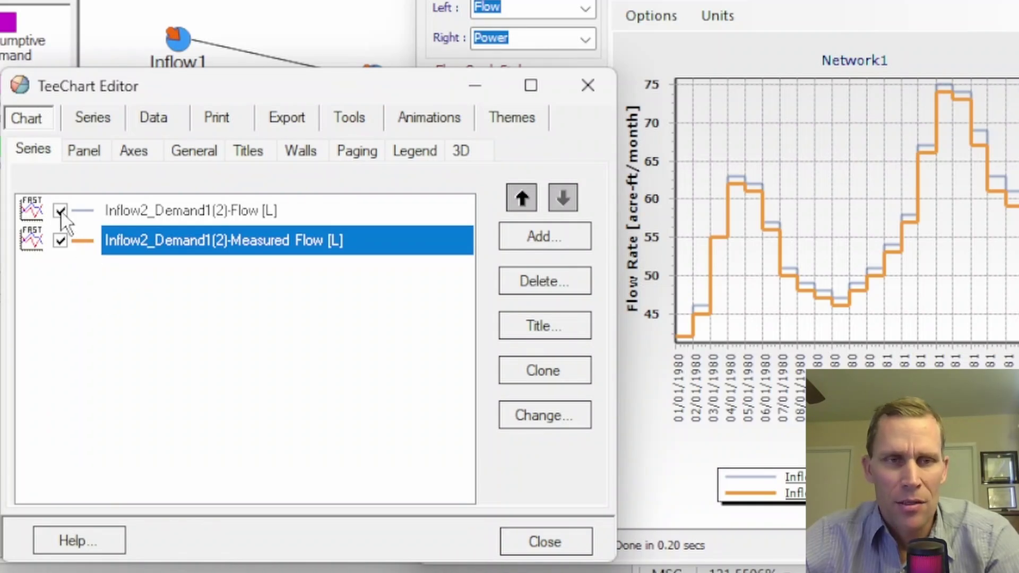
{"action": "left_click", "coordinate": [60, 239]}
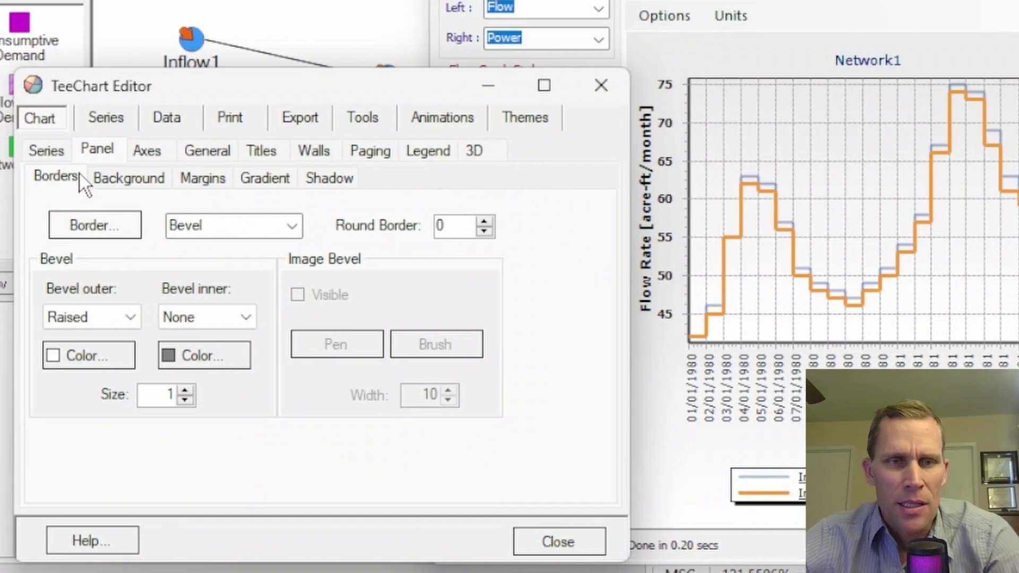
- Examine the chart panel's border, background, margin, gradient and shadow settings
{"action": "left_click", "coordinate": [112, 180]}
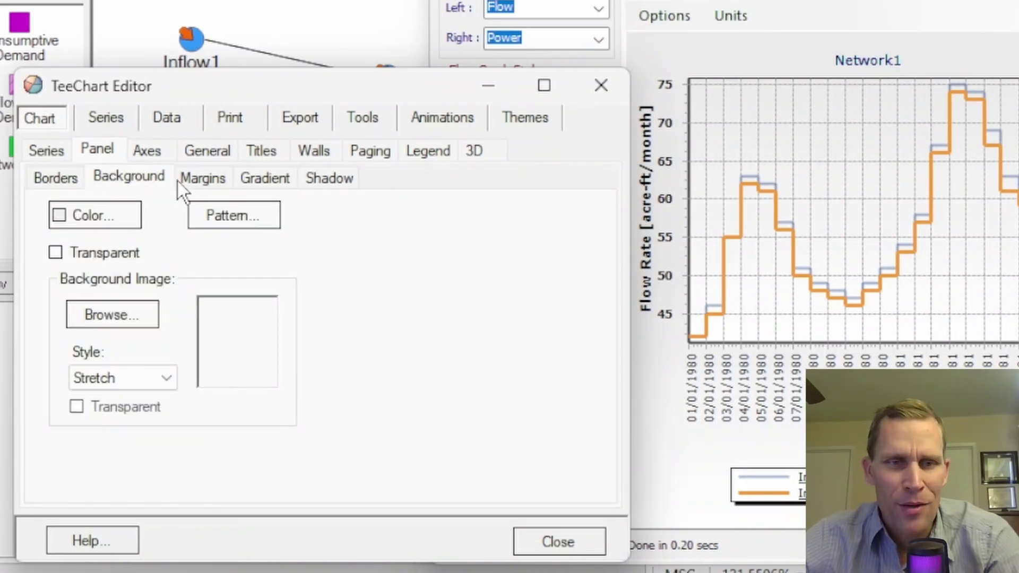
{"action": "left_click", "coordinate": [201, 180]}
{"action": "left_click", "coordinate": [265, 180]}
{"action": "left_click", "coordinate": [322, 180]}
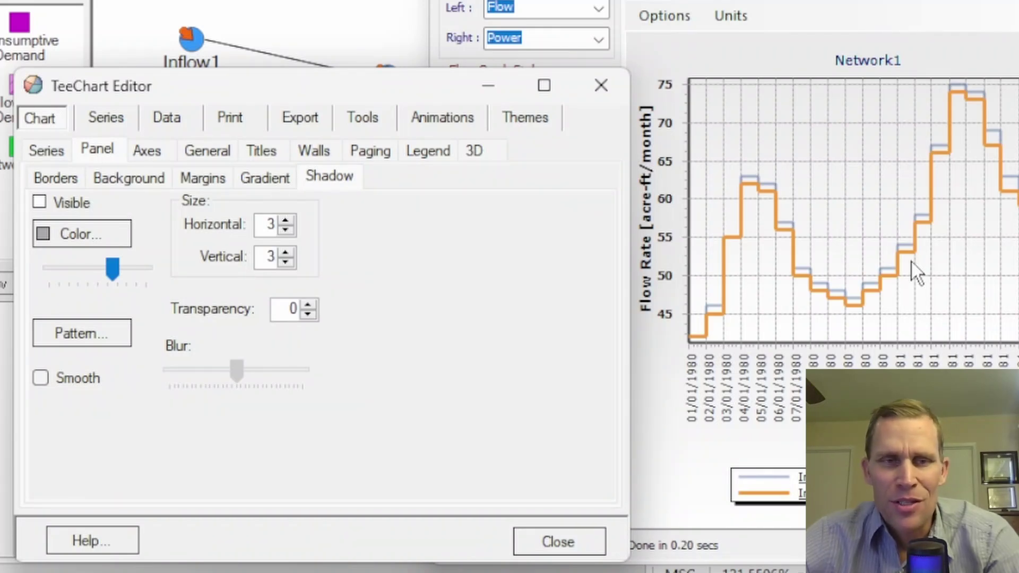
{"action": "left_click", "coordinate": [62, 177]}
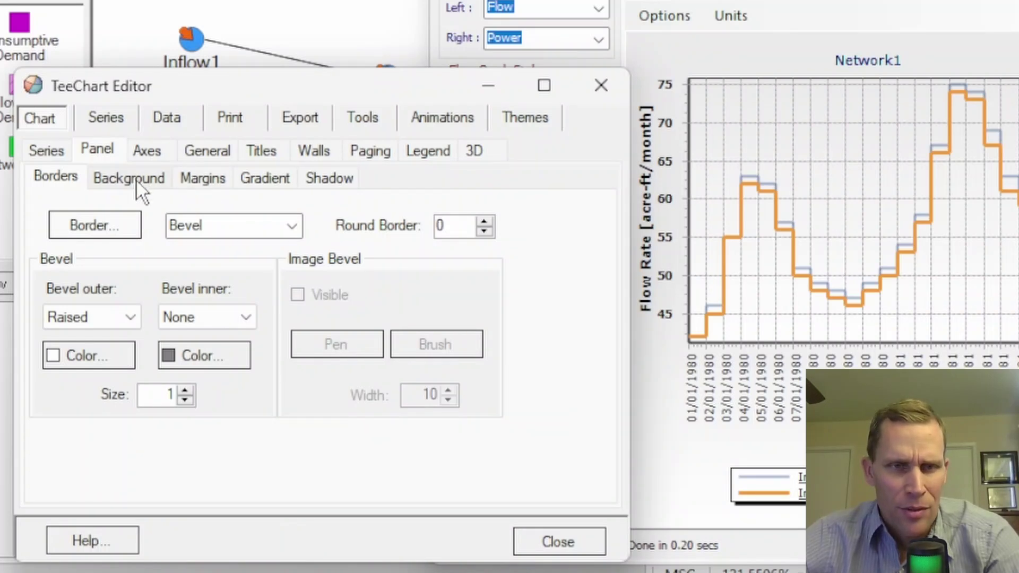
{"action": "left_click", "coordinate": [319, 178]}
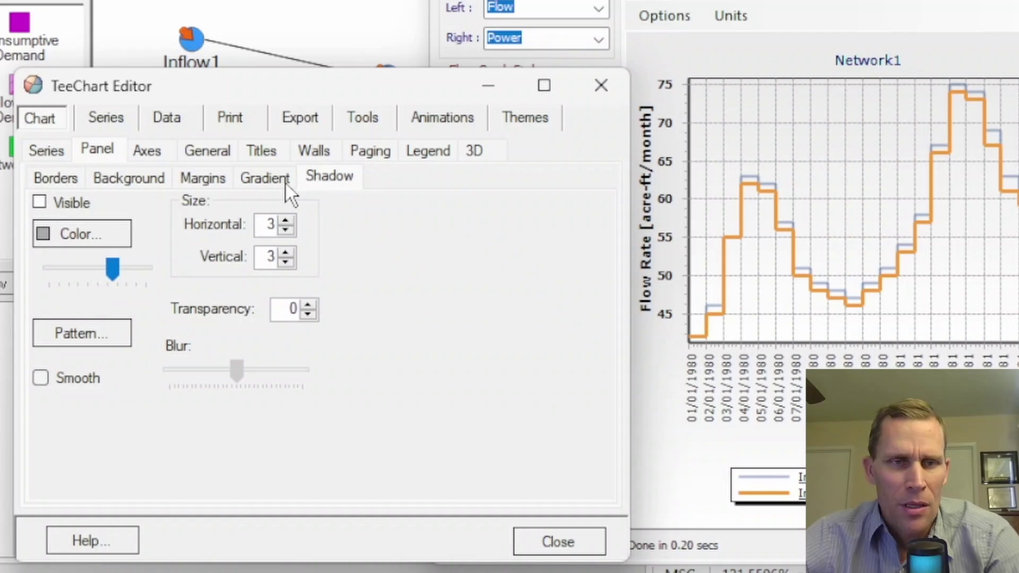
{"action": "left_click", "coordinate": [73, 180]}
- Examine the axis scale, tick and label settings for the right and bottom axes, plus the chart's general zoom settings
{"action": "left_click", "coordinate": [143, 150]}
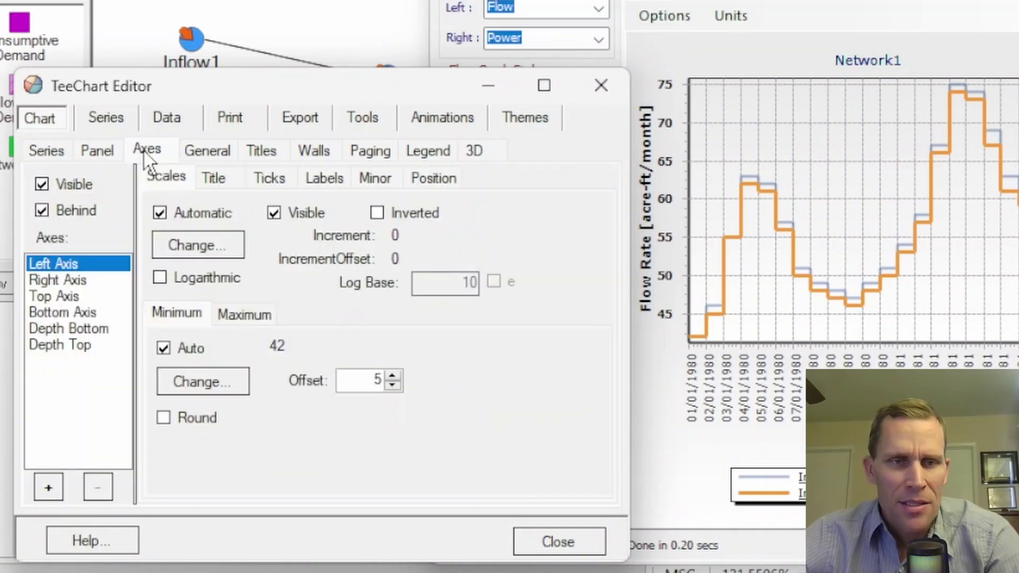
{"action": "left_click", "coordinate": [65, 278]}
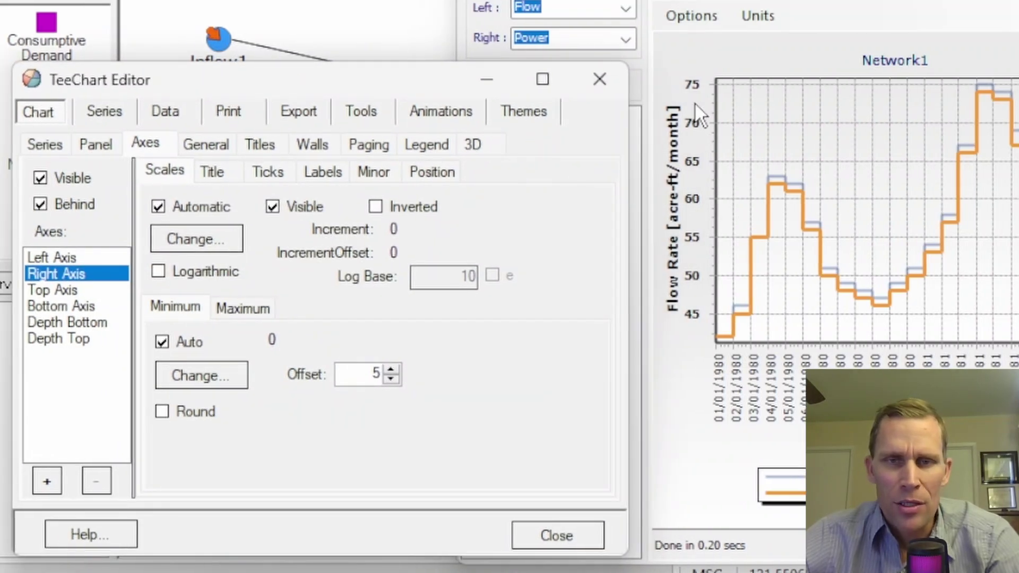
{"action": "left_click", "coordinate": [62, 306]}
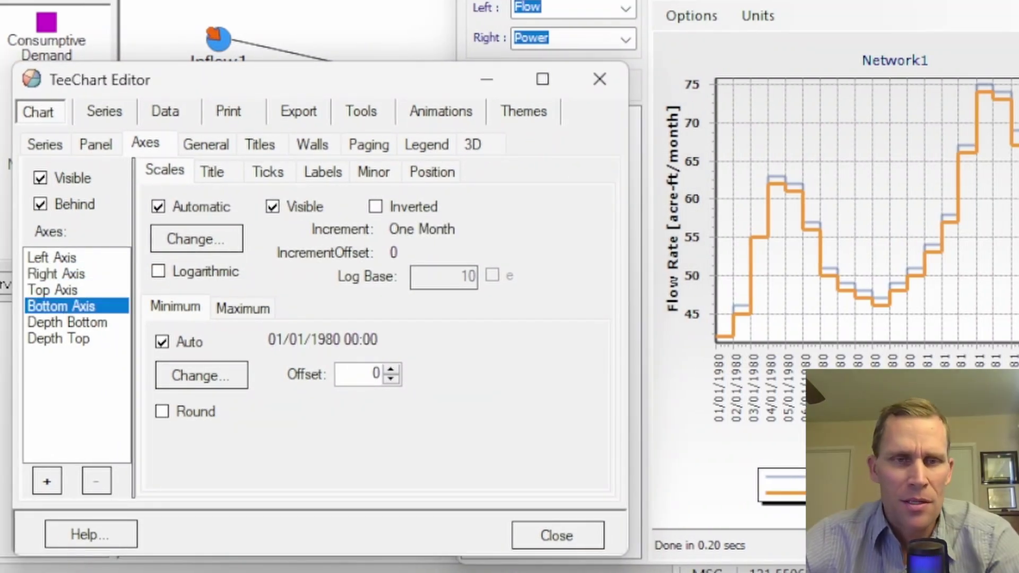
{"action": "left_click", "coordinate": [271, 172]}
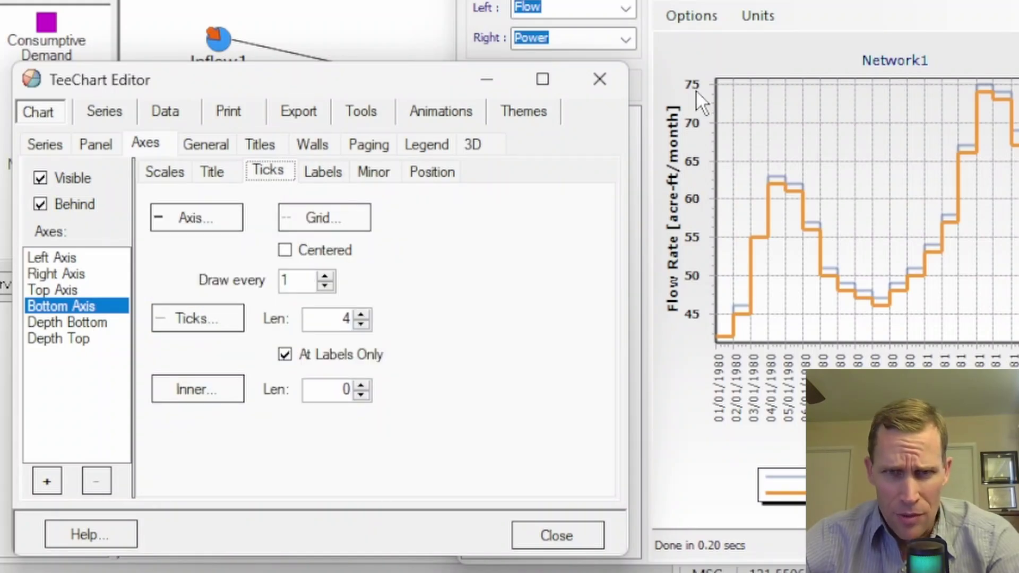
{"action": "left_click", "coordinate": [323, 170]}
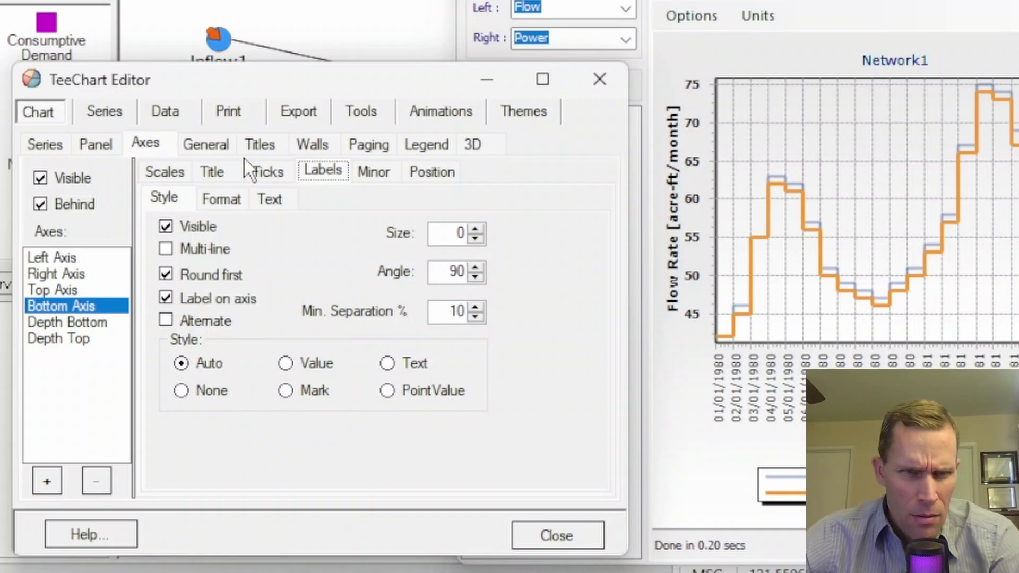
{"action": "left_click", "coordinate": [208, 144]}
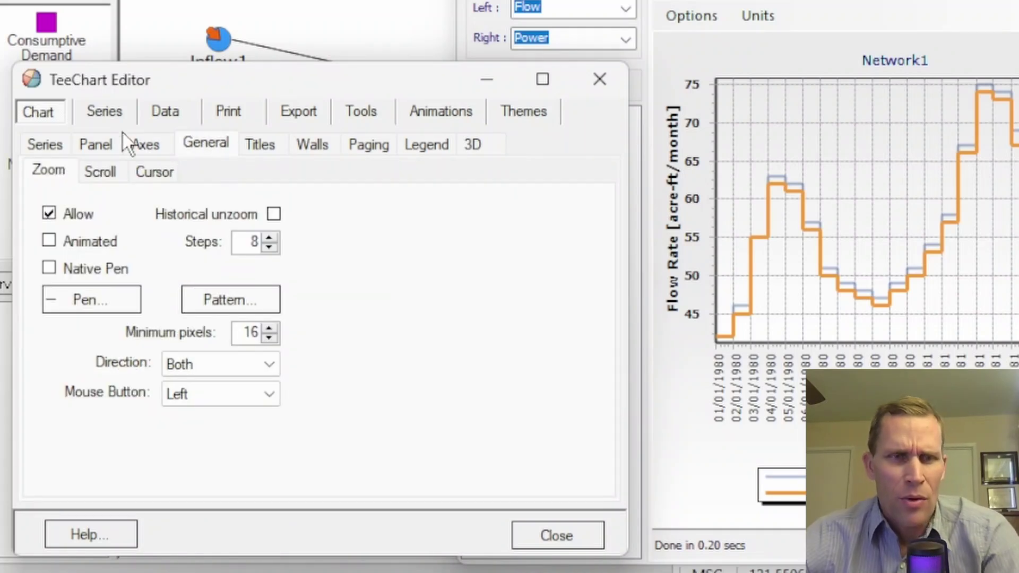
- Change the chart's header title to "Link: Inflow2_Demand1"
{"action": "left_click", "coordinate": [258, 146]}
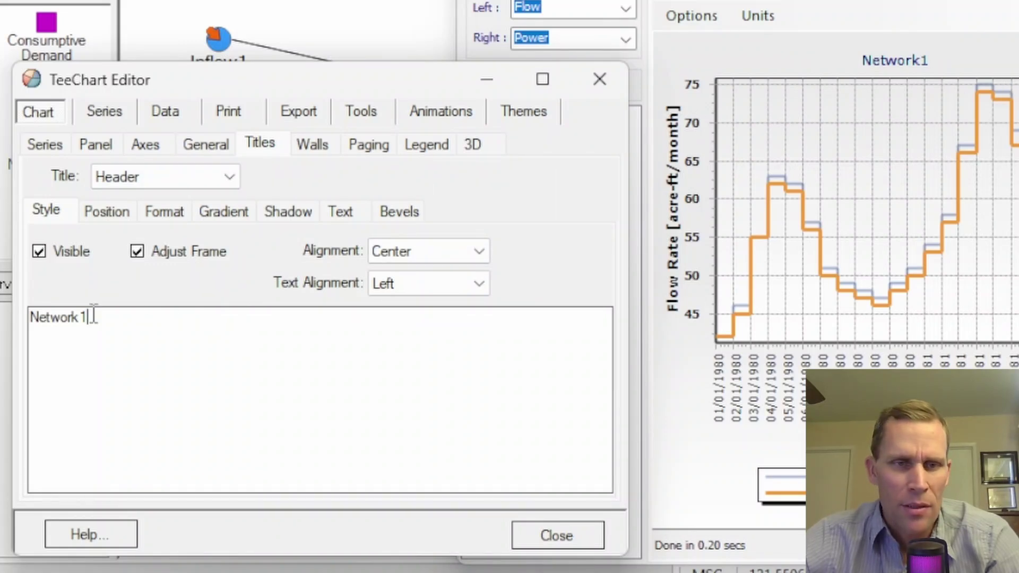
{"action": "left_click_drag", "start_coordinate": [91, 317], "coordinate": [23, 317]}
{"action": "type", "text": "Link: Inflow2_Demand1"}
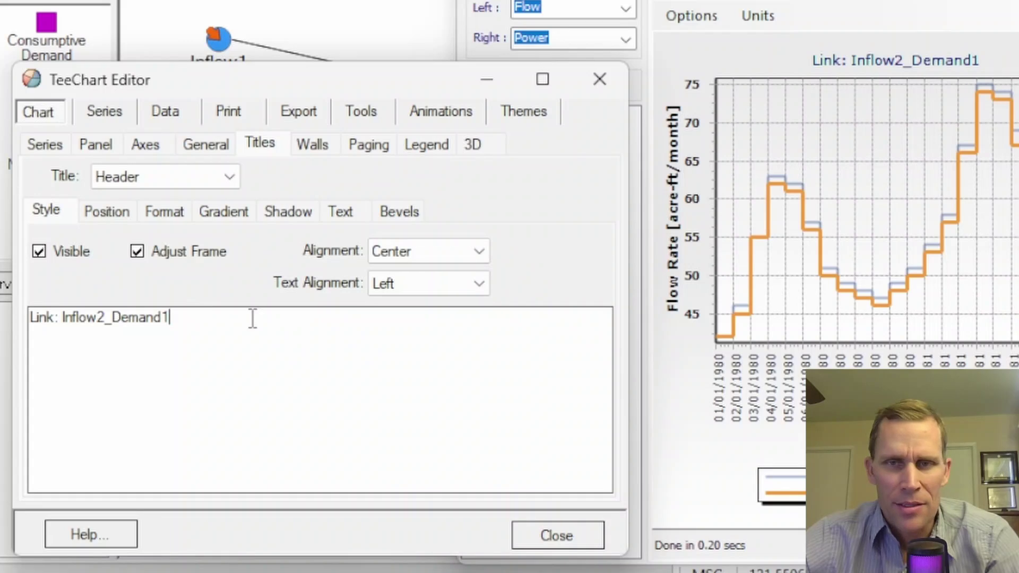
{"action": "key", "text": "Tab"}
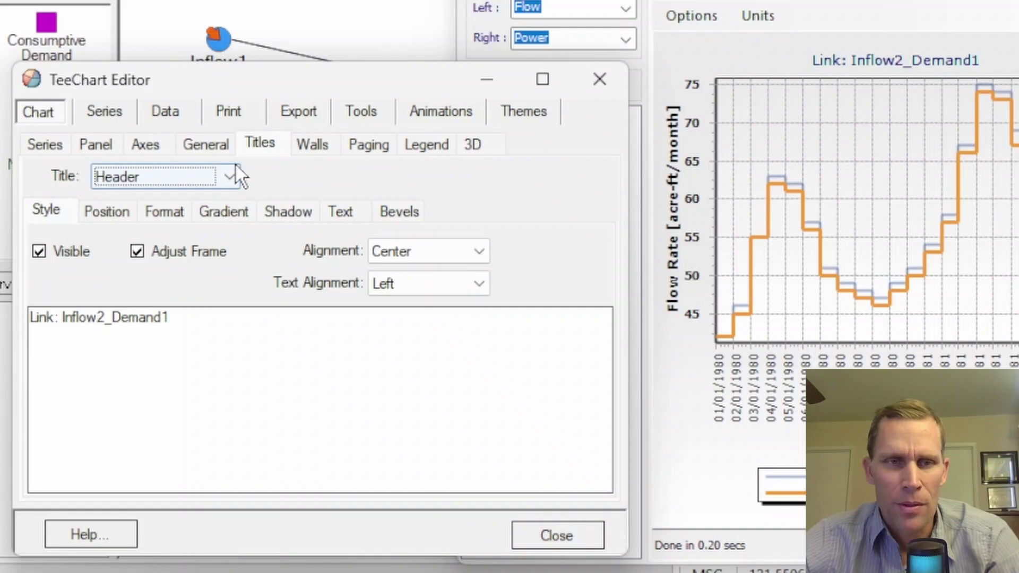
- View the chart's footer title settings and return to the header title
{"action": "left_click", "coordinate": [234, 179]}
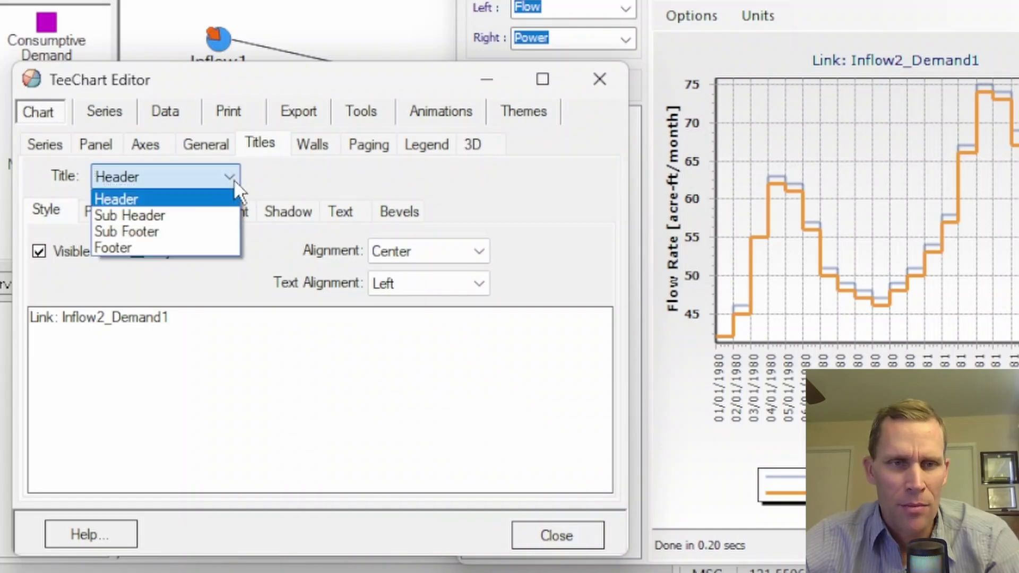
{"action": "left_click", "coordinate": [164, 248]}
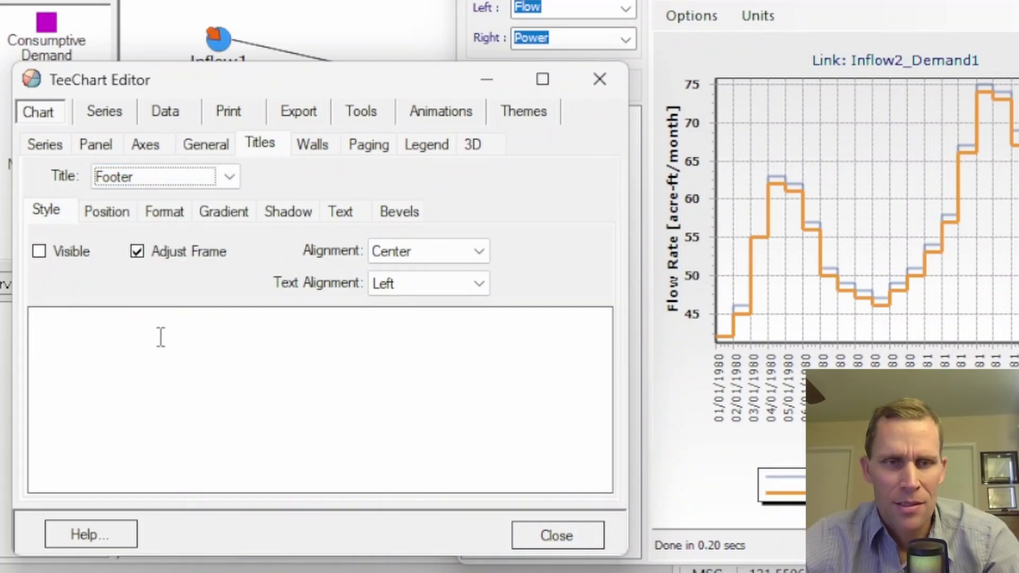
{"action": "left_click", "coordinate": [227, 178]}
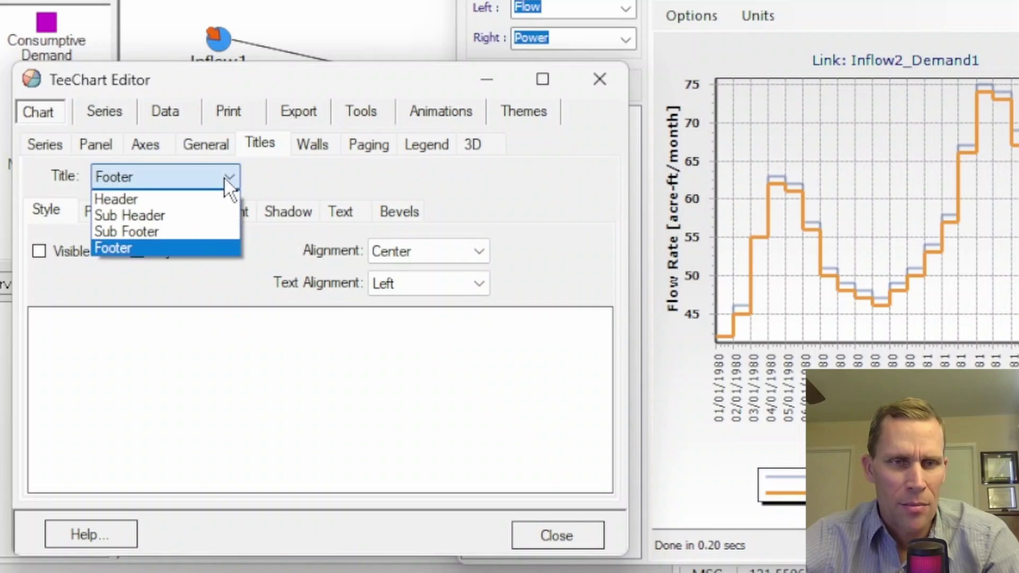
{"action": "left_click", "coordinate": [202, 197]}
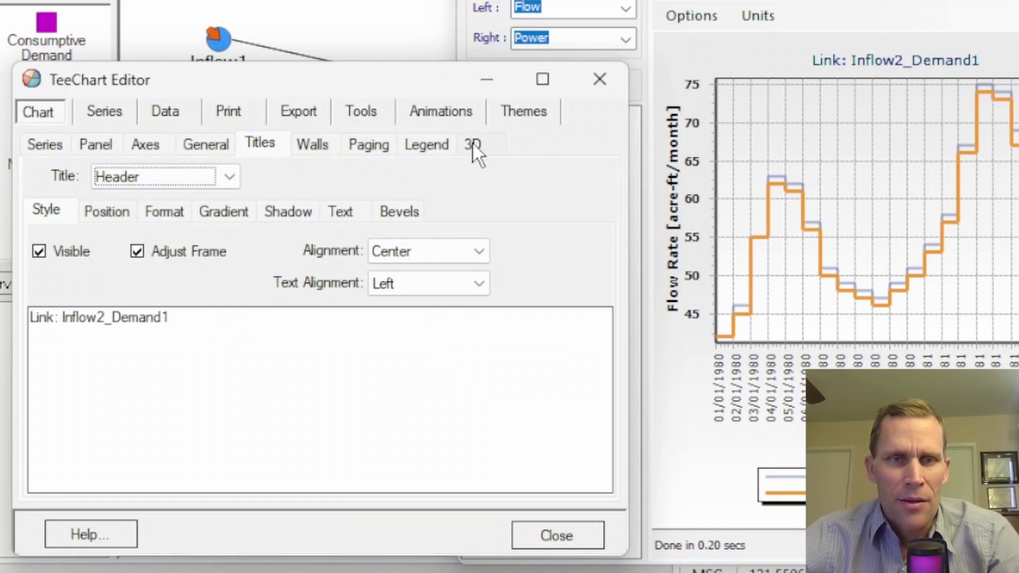
- Toggle the chart legend's visibility off and back on
{"action": "left_click", "coordinate": [435, 144]}
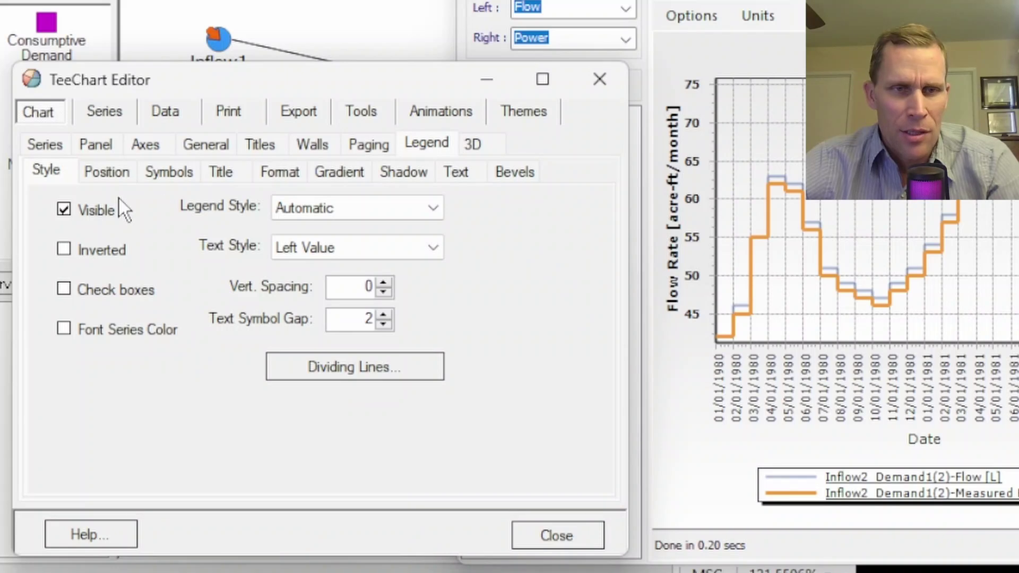
{"action": "left_click", "coordinate": [65, 208]}
{"action": "left_click", "coordinate": [65, 208]}
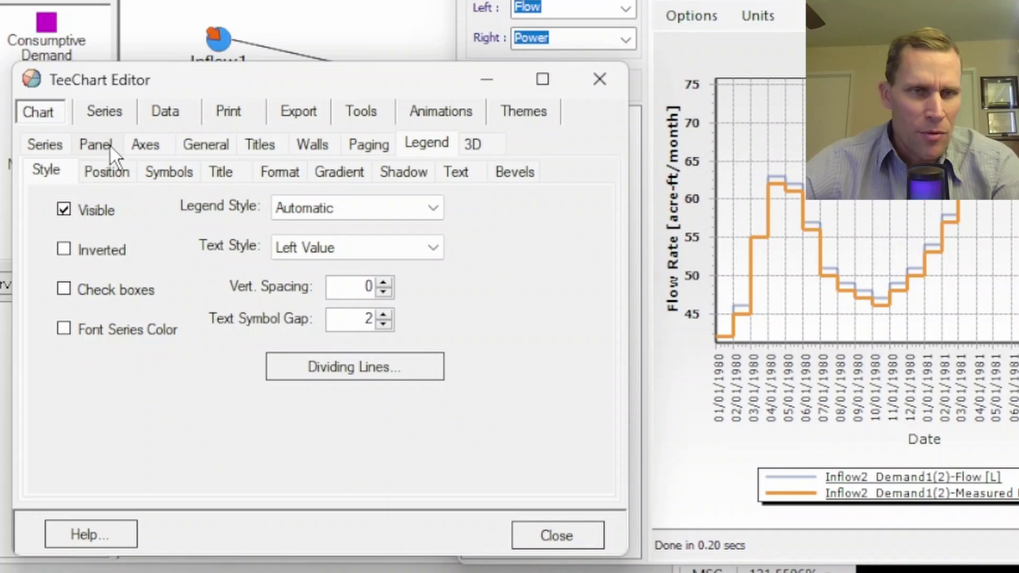
- Change the Measured Flow series line color to red
{"action": "left_click", "coordinate": [101, 118]}
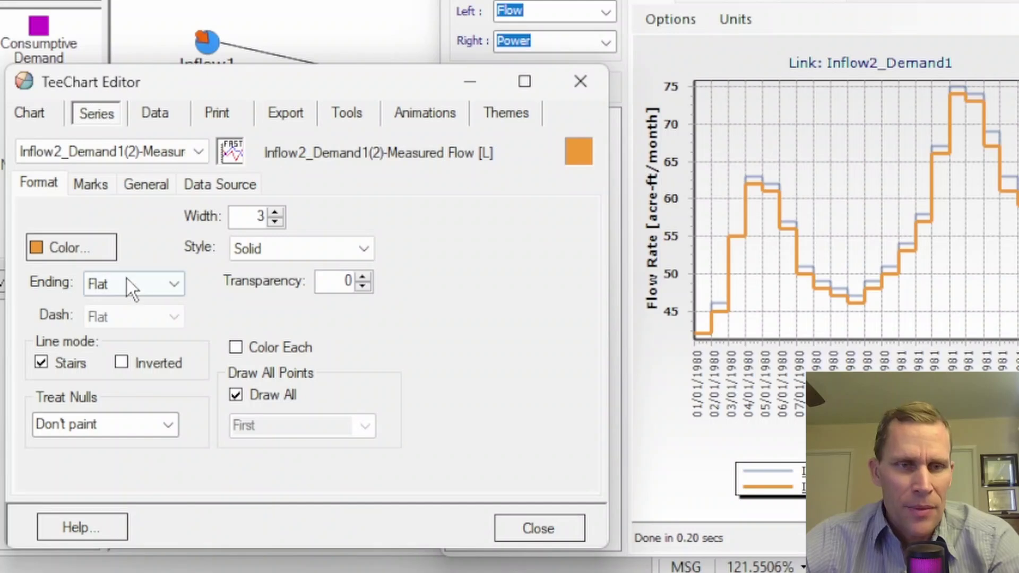
{"action": "left_click", "coordinate": [78, 246]}
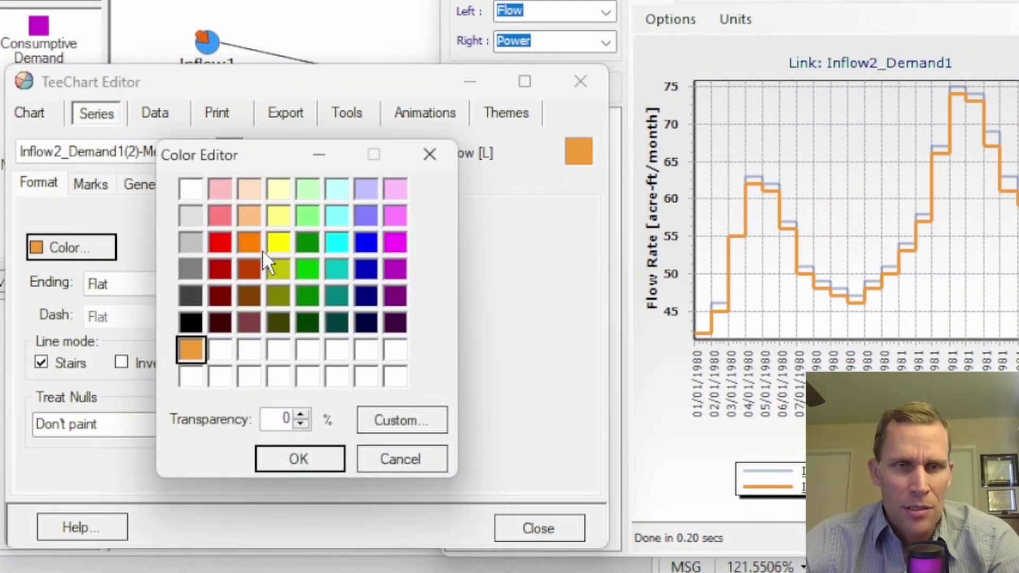
{"action": "left_click", "coordinate": [220, 242]}
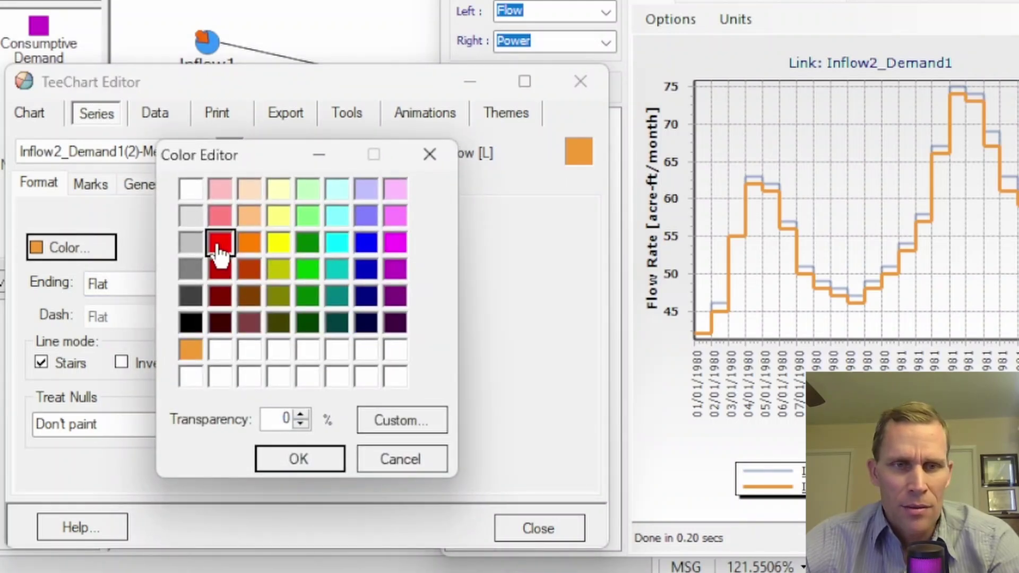
{"action": "left_click", "coordinate": [299, 459]}
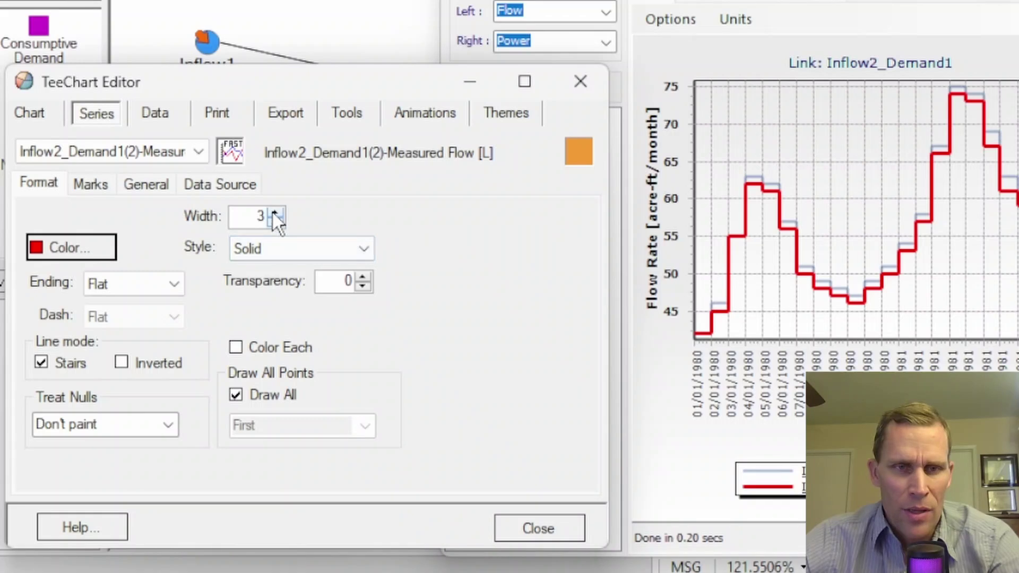
- Try a thicker line for the Measured Flow series and return its width to 3
{"action": "left_click", "coordinate": [275, 213]}
{"action": "left_click", "coordinate": [275, 213]}
{"action": "left_click", "coordinate": [274, 213]}
{"action": "left_click", "coordinate": [275, 221]}
{"action": "left_click", "coordinate": [274, 221]}
{"action": "left_click", "coordinate": [274, 221]}
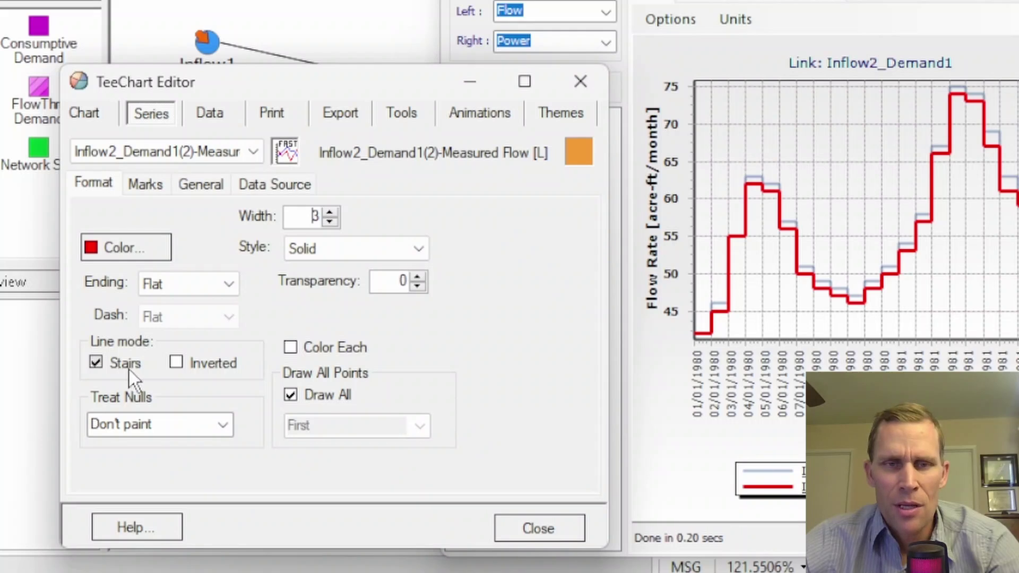
- Reposition the chart editor and turn the Measured Flow series' Stairs line mode off and back on
{"action": "left_click_drag", "start_coordinate": [408, 83], "coordinate": [347, 178]}
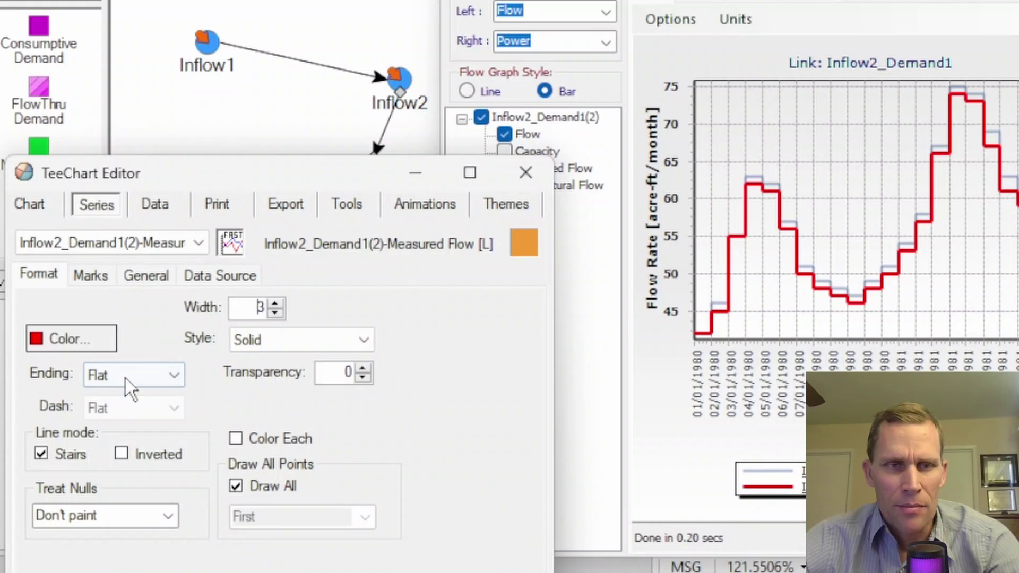
{"action": "left_click_drag", "start_coordinate": [266, 173], "coordinate": [323, 116]}
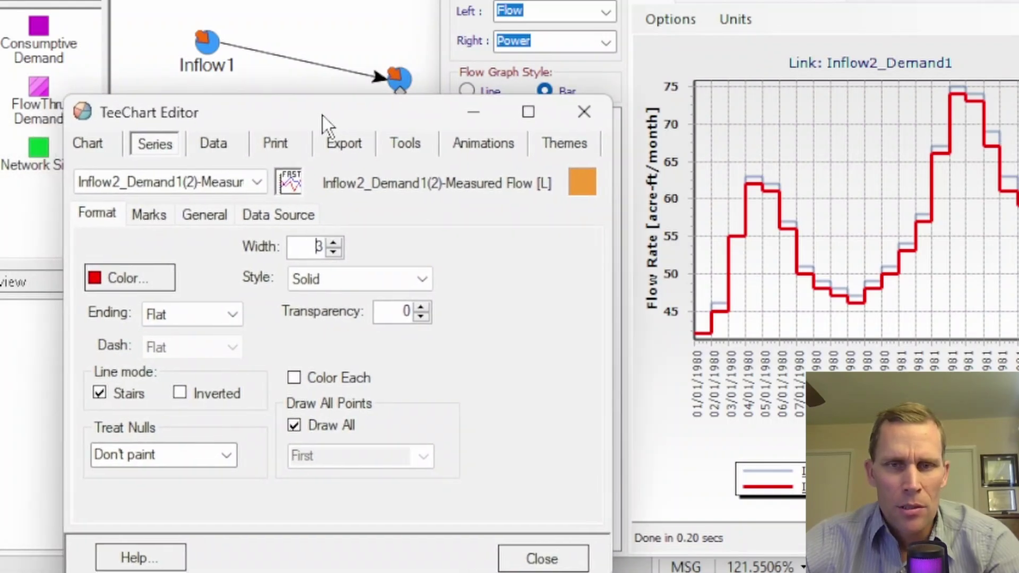
{"action": "left_click", "coordinate": [97, 393]}
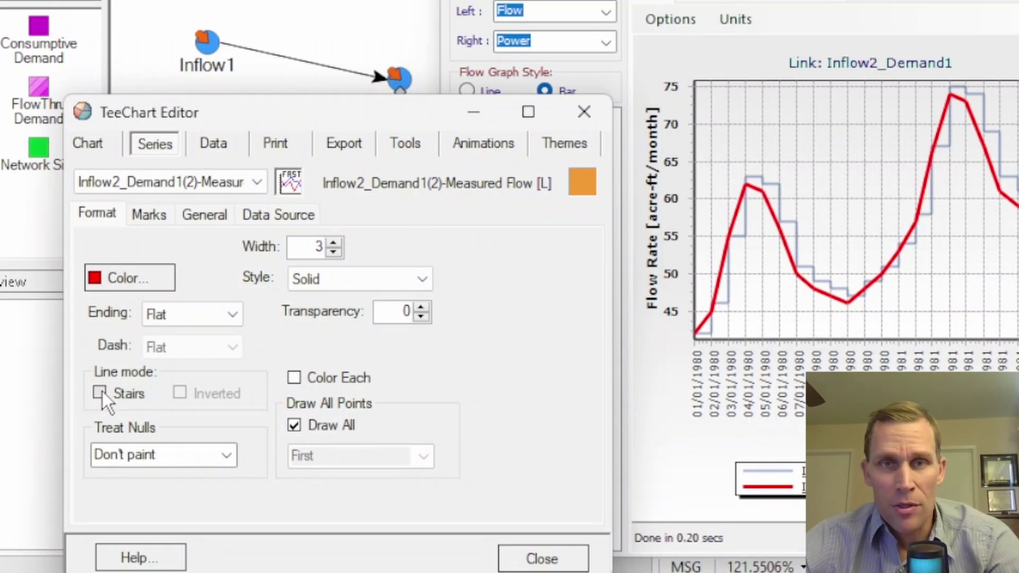
{"action": "left_click", "coordinate": [100, 393]}
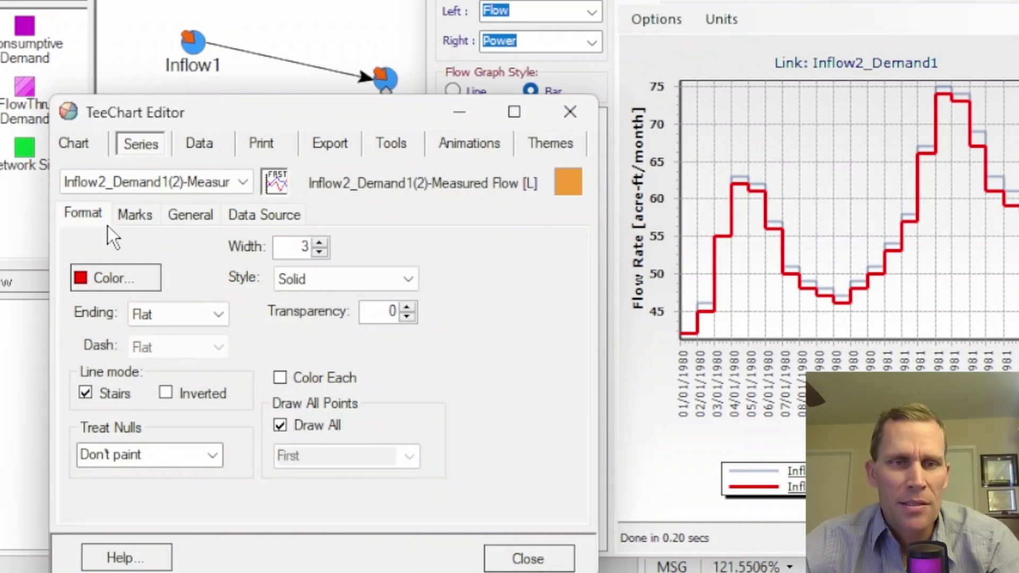
- Show value marks on the Measured Flow series, set them to draw every 3 points, and hide them again
{"action": "left_click", "coordinate": [144, 217]}
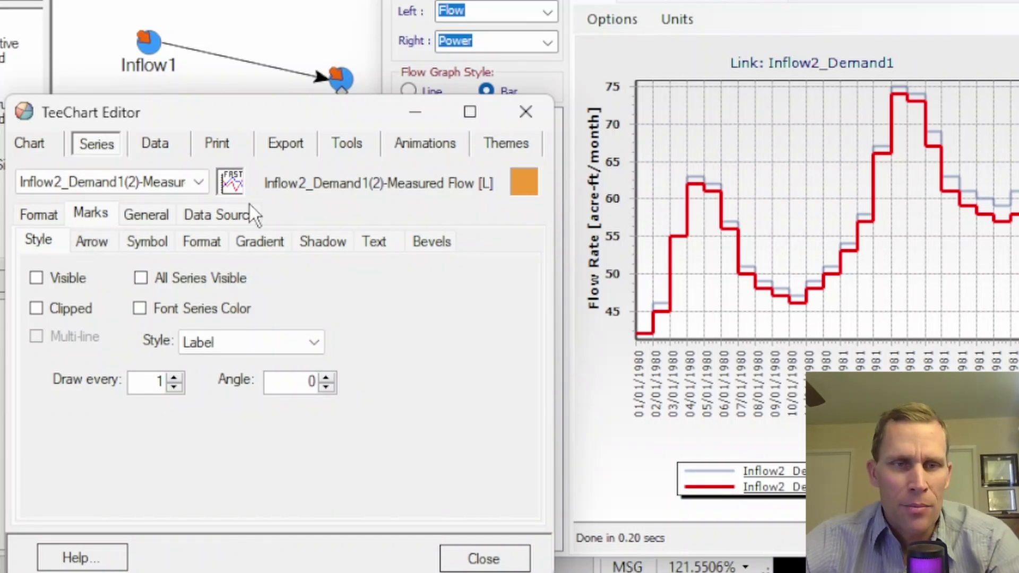
{"action": "left_click", "coordinate": [37, 278]}
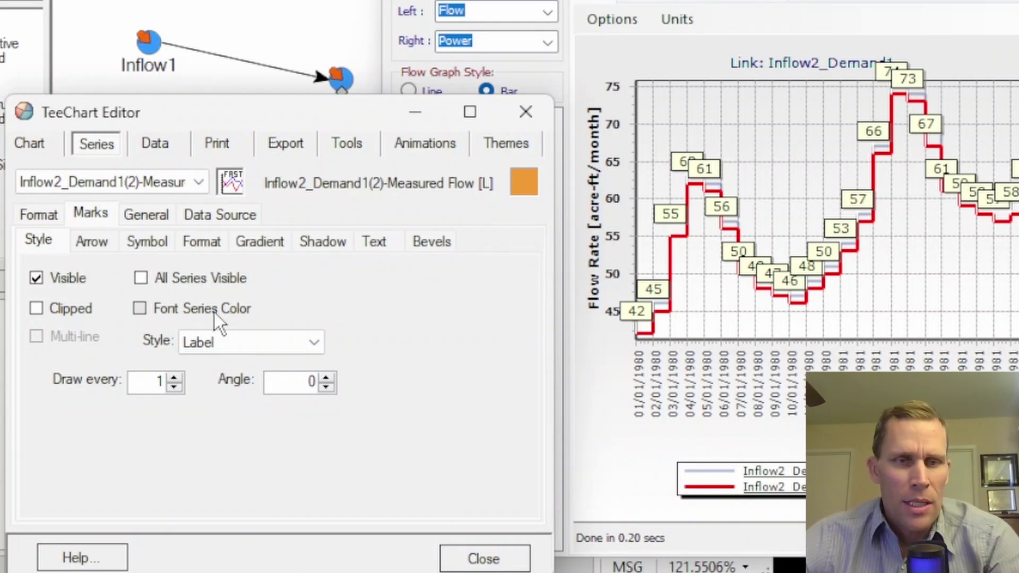
{"action": "left_click", "coordinate": [174, 378]}
{"action": "left_click", "coordinate": [174, 378]}
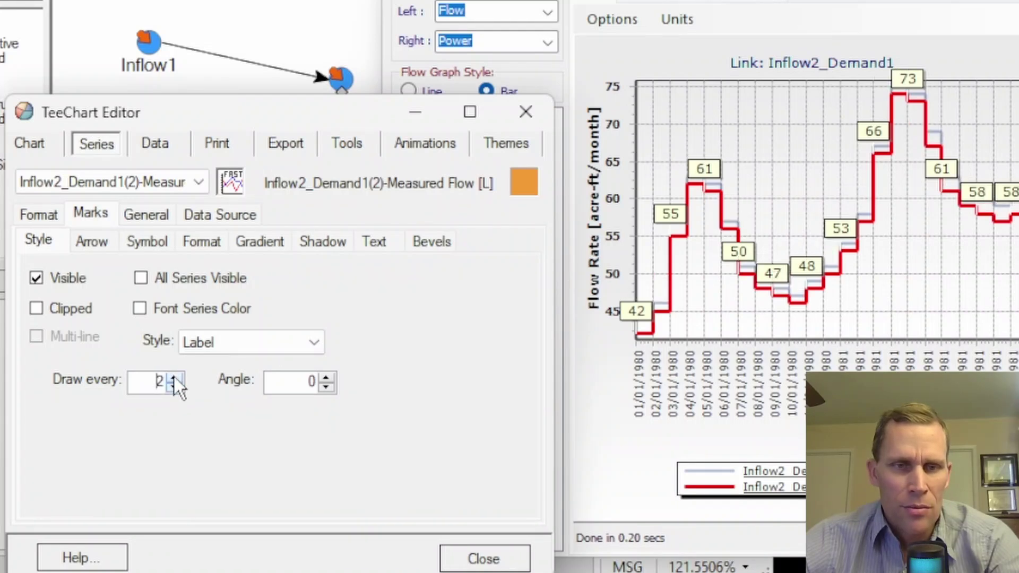
{"action": "left_click", "coordinate": [37, 280]}
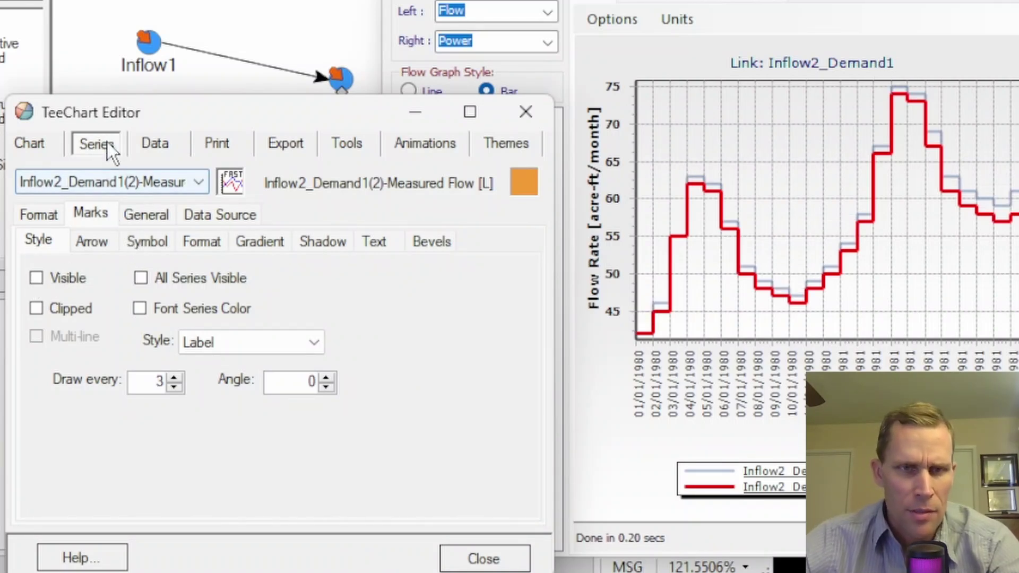
- Try the Top horizontal axis for the Measured Flow series and restore it to Bottom
{"action": "left_click", "coordinate": [141, 217]}
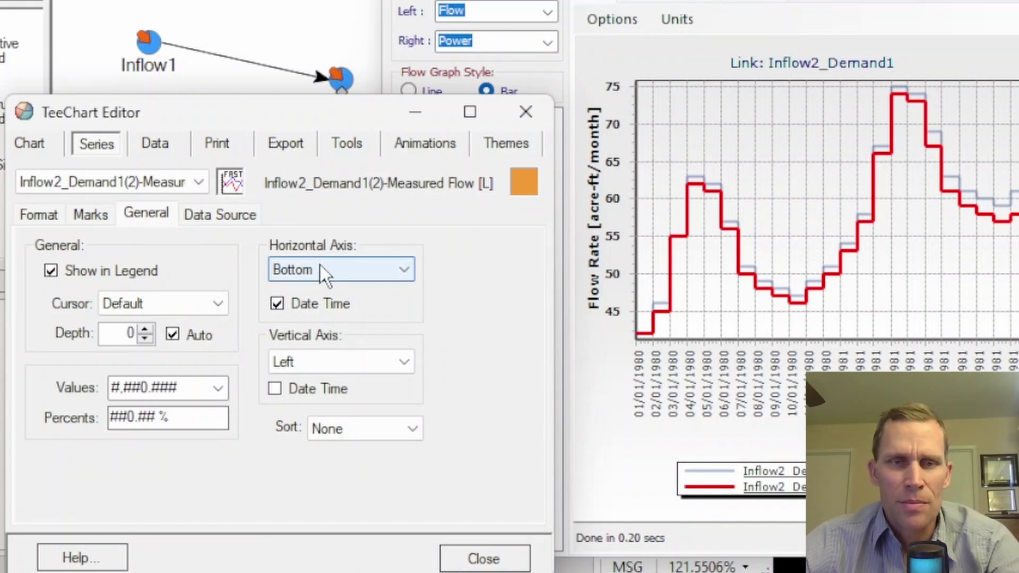
{"action": "left_click", "coordinate": [409, 269]}
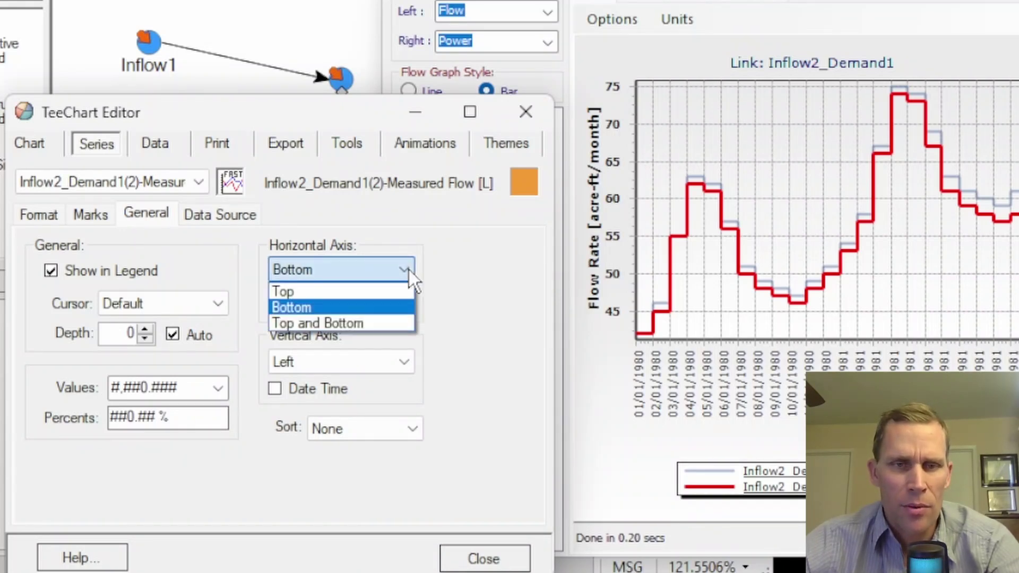
{"action": "left_click", "coordinate": [378, 291]}
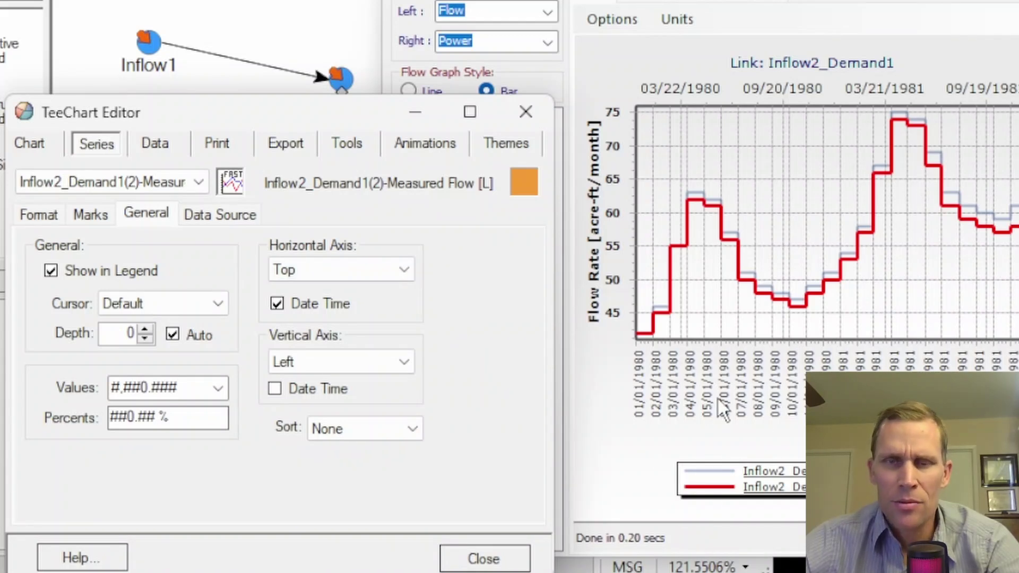
{"action": "left_click", "coordinate": [399, 268]}
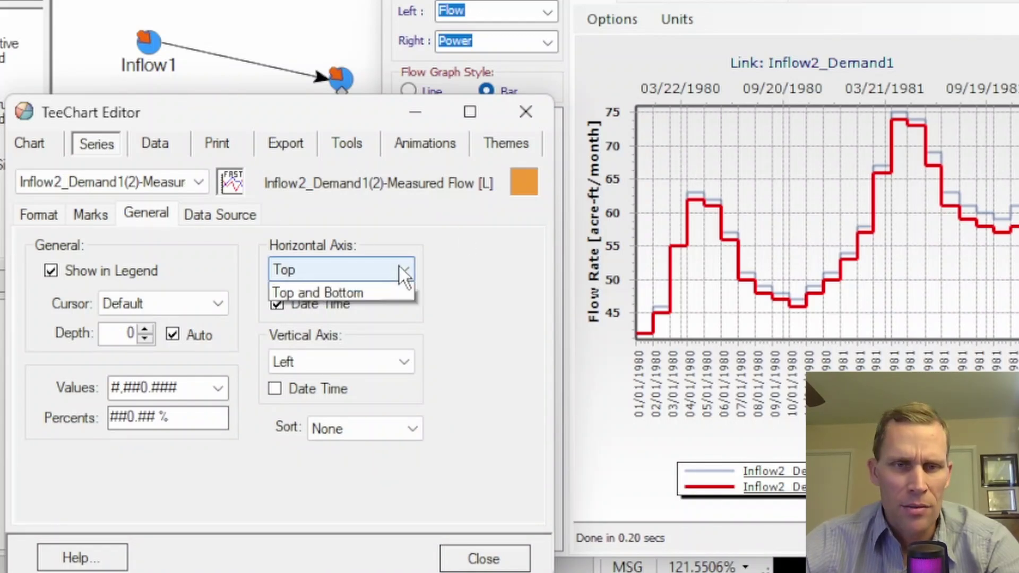
{"action": "left_click", "coordinate": [367, 306]}
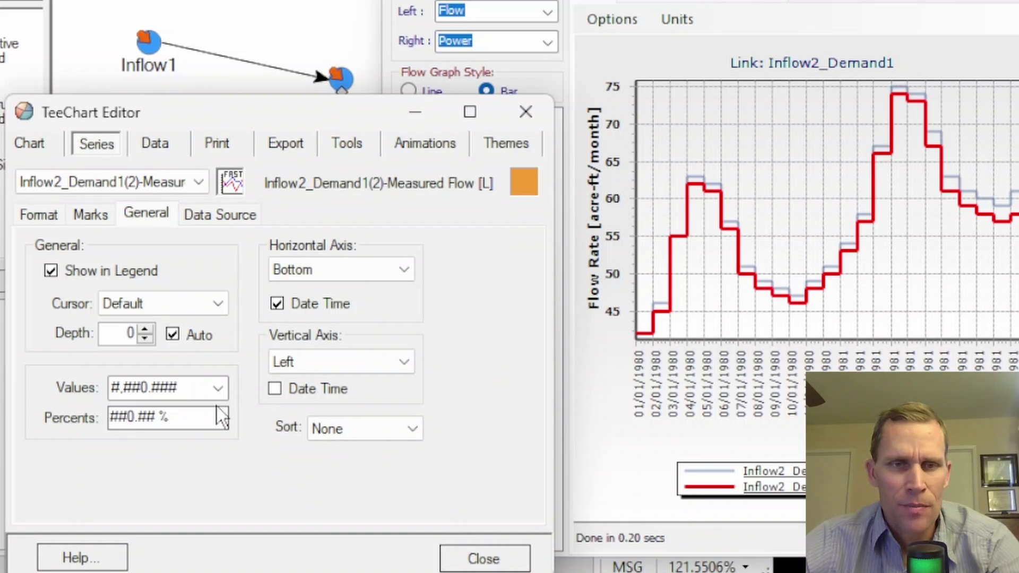
- Examine the Measured Flow series' data source options, choosing Function as the source type and reviewing the list of available functions
{"action": "left_click", "coordinate": [227, 218]}
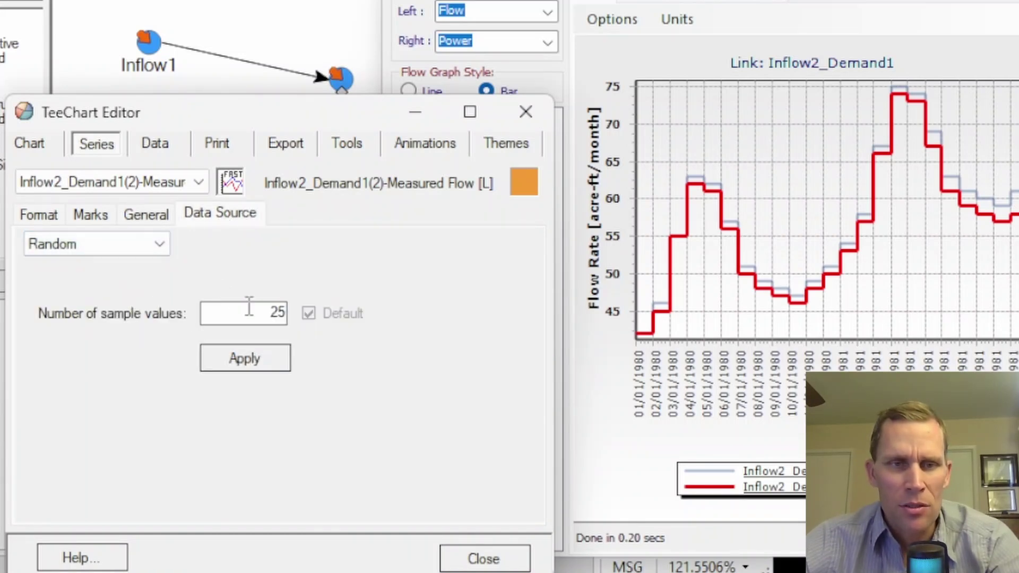
{"action": "left_click", "coordinate": [162, 247]}
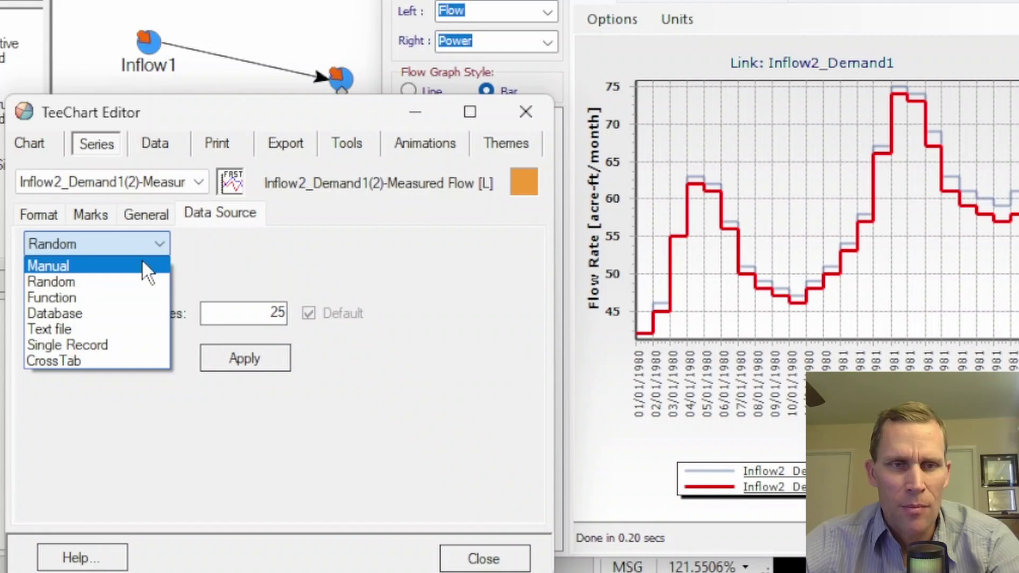
{"action": "left_click", "coordinate": [127, 295]}
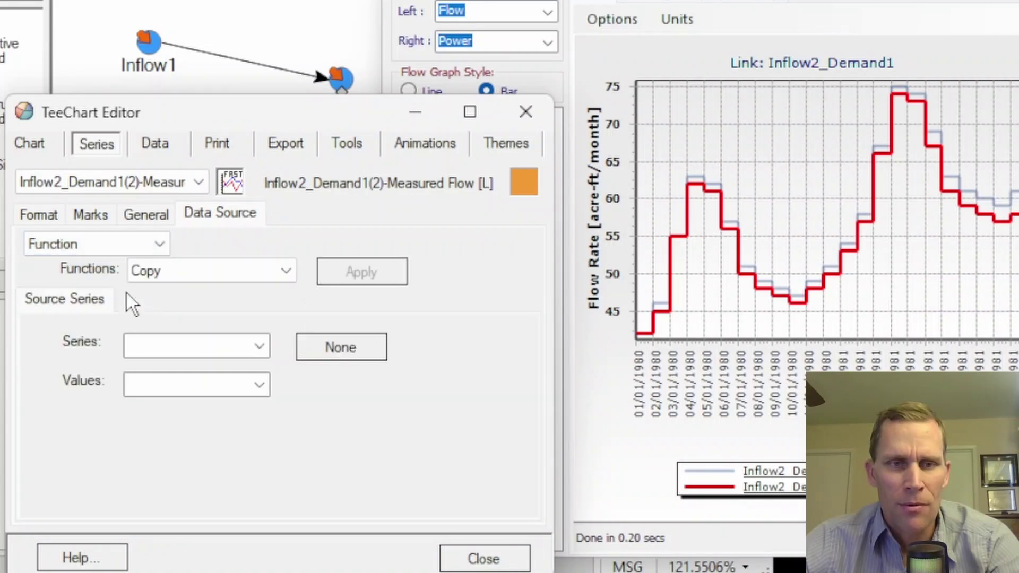
{"action": "left_click", "coordinate": [282, 273]}
{"action": "scroll", "coordinate": [225, 435], "scroll_direction": "down", "scroll_amount": 3}
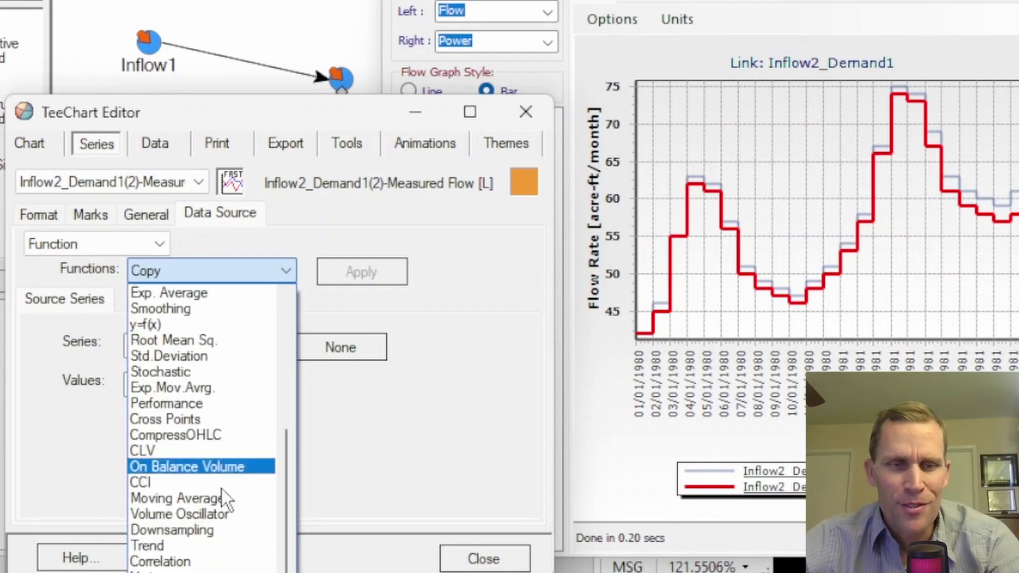
{"action": "scroll", "coordinate": [209, 471], "scroll_direction": "up", "scroll_amount": 1}
{"action": "scroll", "coordinate": [209, 471], "scroll_direction": "up", "scroll_amount": 4}
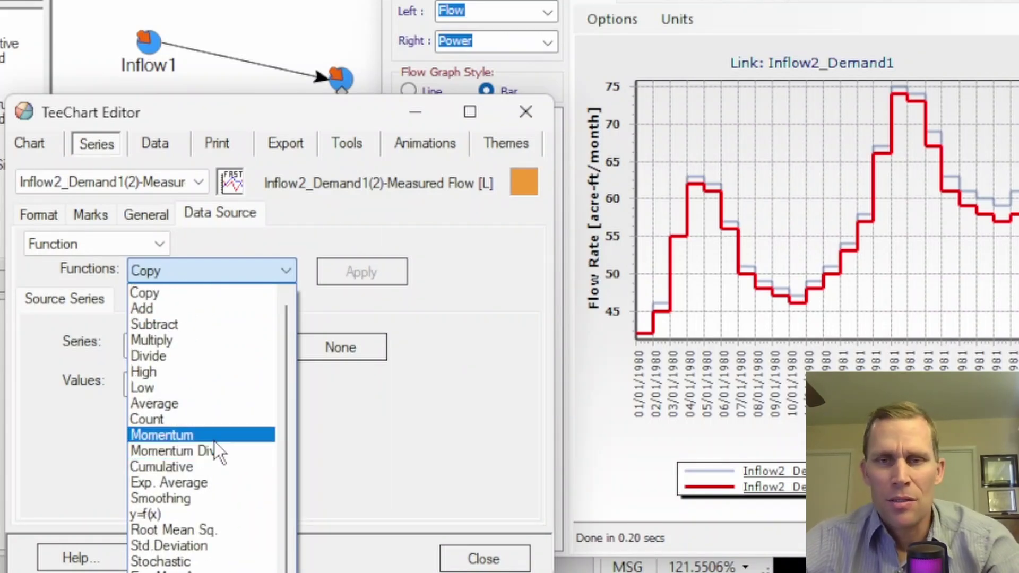
{"action": "left_click", "coordinate": [256, 290]}
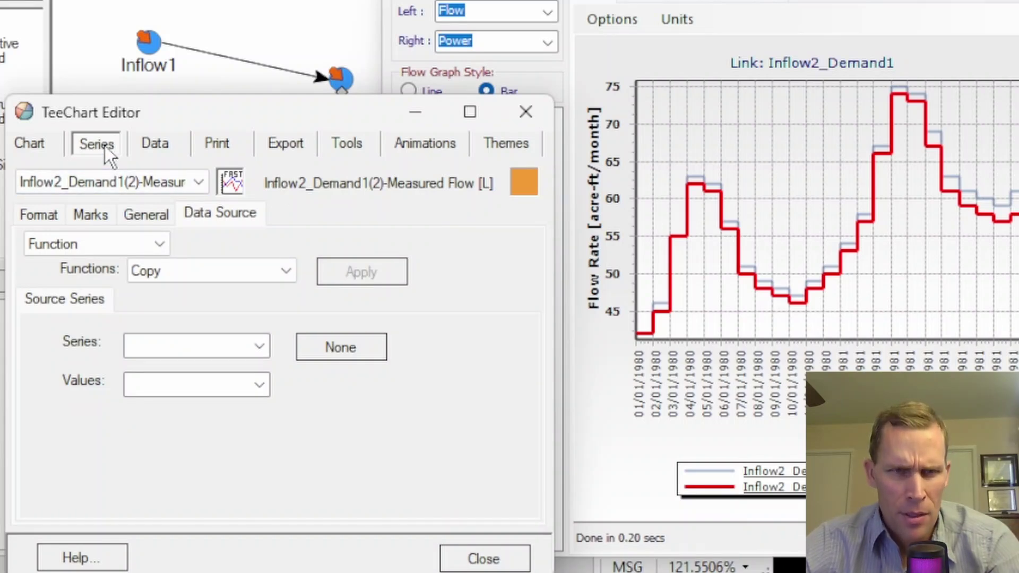
- View the chart's data table, close the chart editor and remove Measured Flow from the plot
{"action": "left_click", "coordinate": [152, 144]}
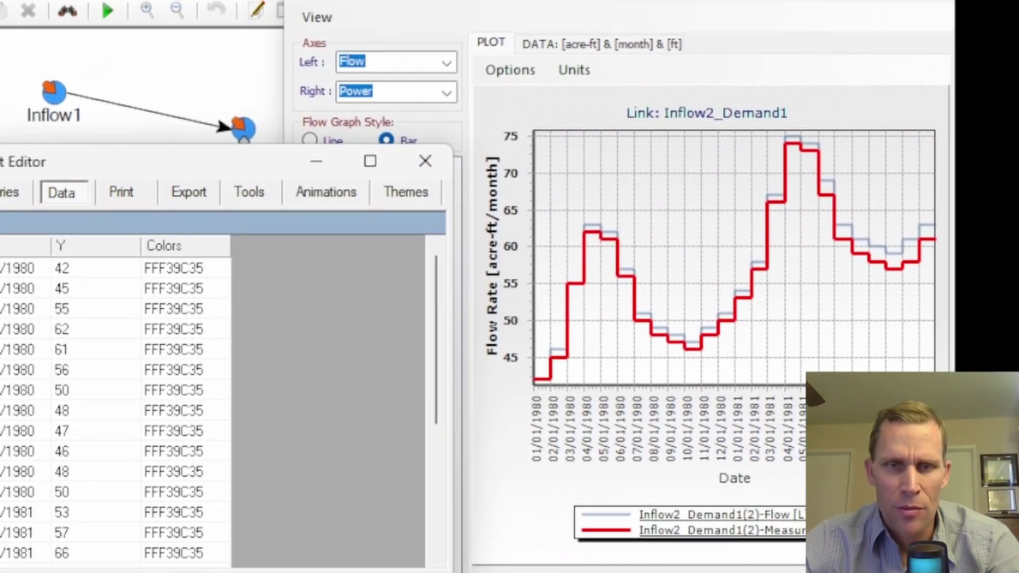
{"action": "left_click", "coordinate": [414, 572]}
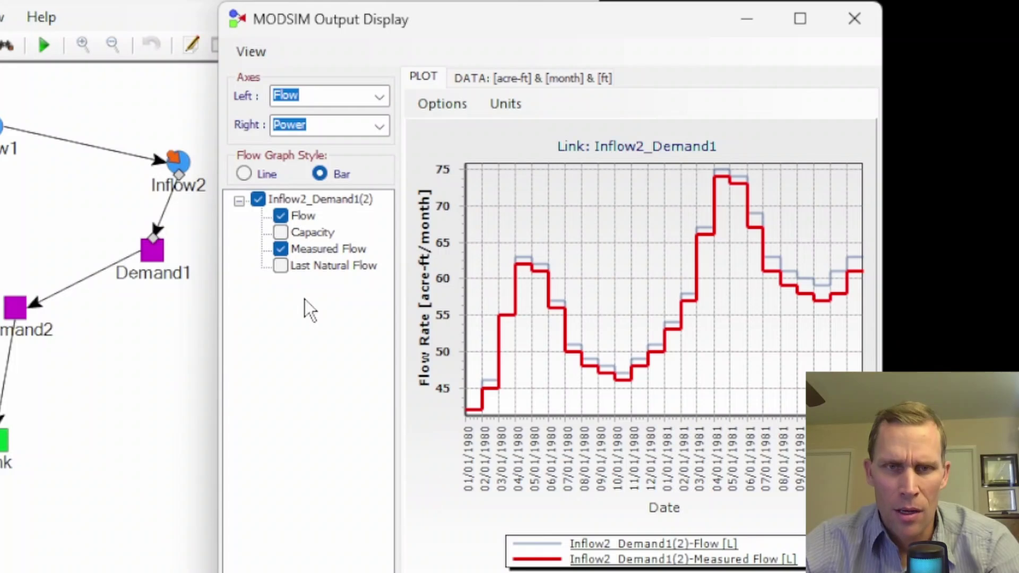
{"action": "left_click", "coordinate": [280, 249]}
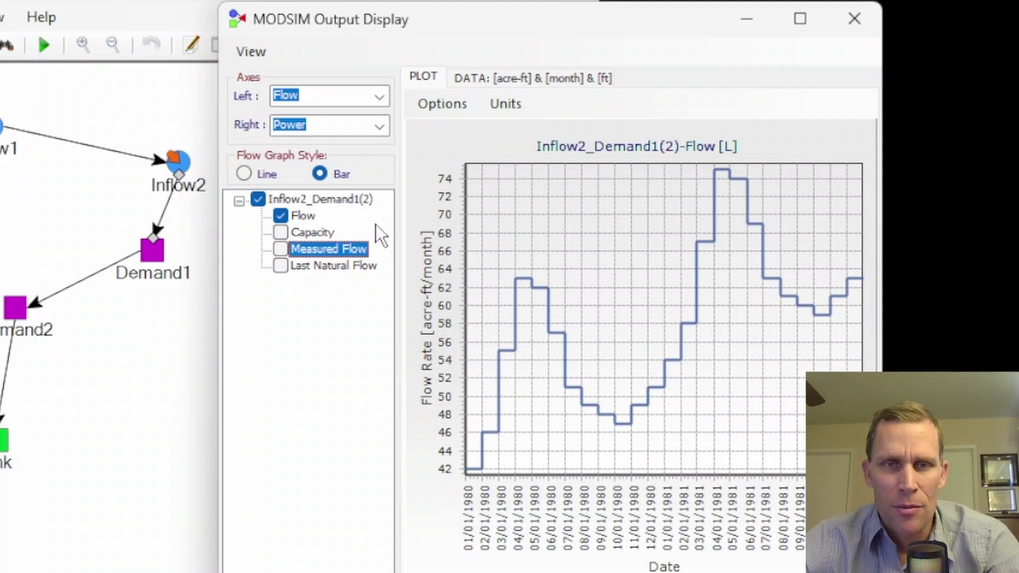
- Reopen the chart options and set the Flow values for 01/01/1980 and 02/01/1980 to 55 in the chart data
{"action": "left_click", "coordinate": [430, 105]}
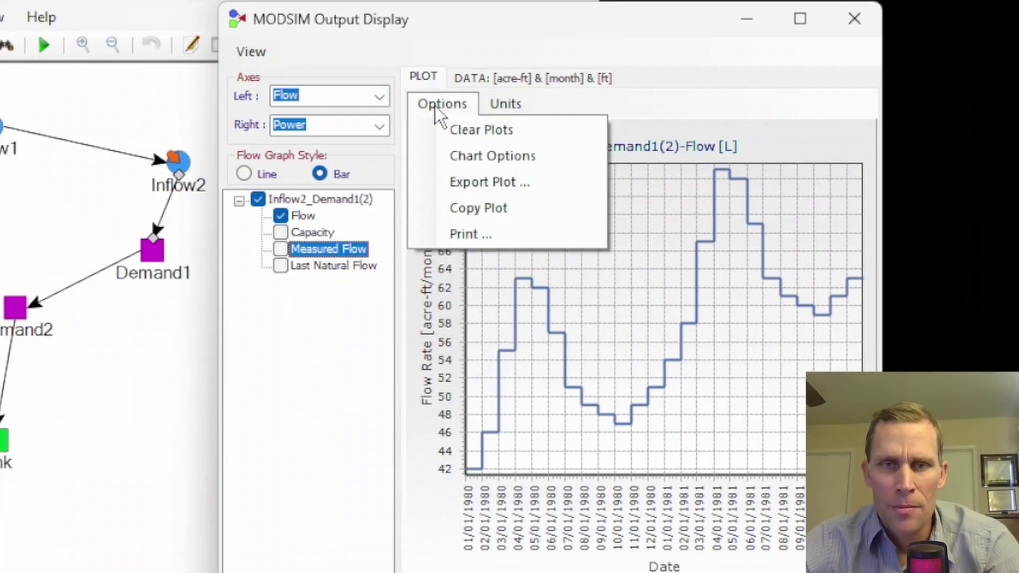
{"action": "left_click", "coordinate": [446, 153]}
{"action": "left_click_drag", "start_coordinate": [520, 133], "coordinate": [126, 210]}
{"action": "left_click", "coordinate": [71, 240]}
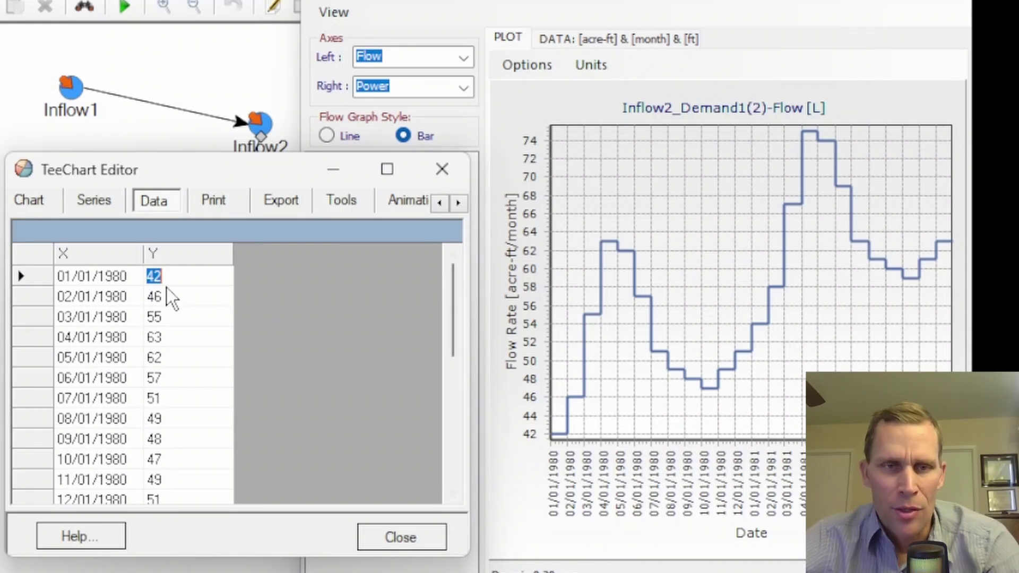
{"action": "key", "text": "BackSpace"}
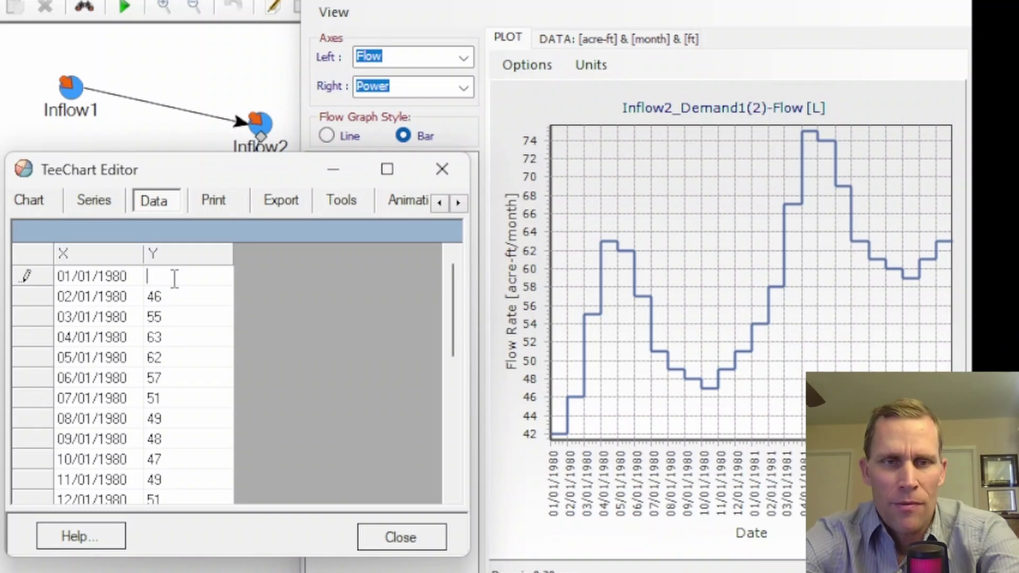
{"action": "type", "text": "55"}
{"action": "key", "text": "Return"}
{"action": "type", "text": "55"}
{"action": "key", "text": "Return"}
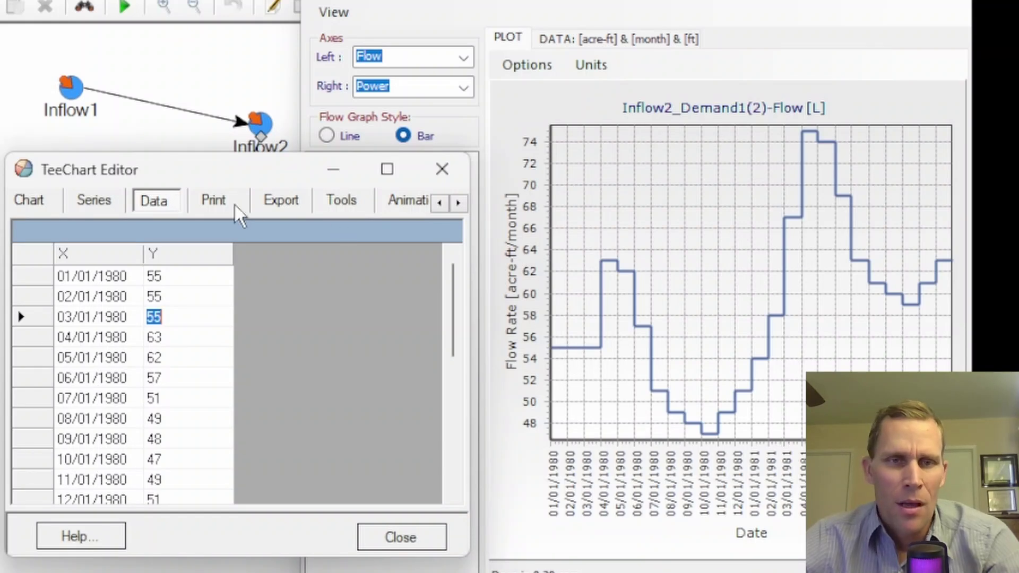
- Preview the chart's print page in an enlarged editor window and review the available printers
{"action": "left_click", "coordinate": [214, 199]}
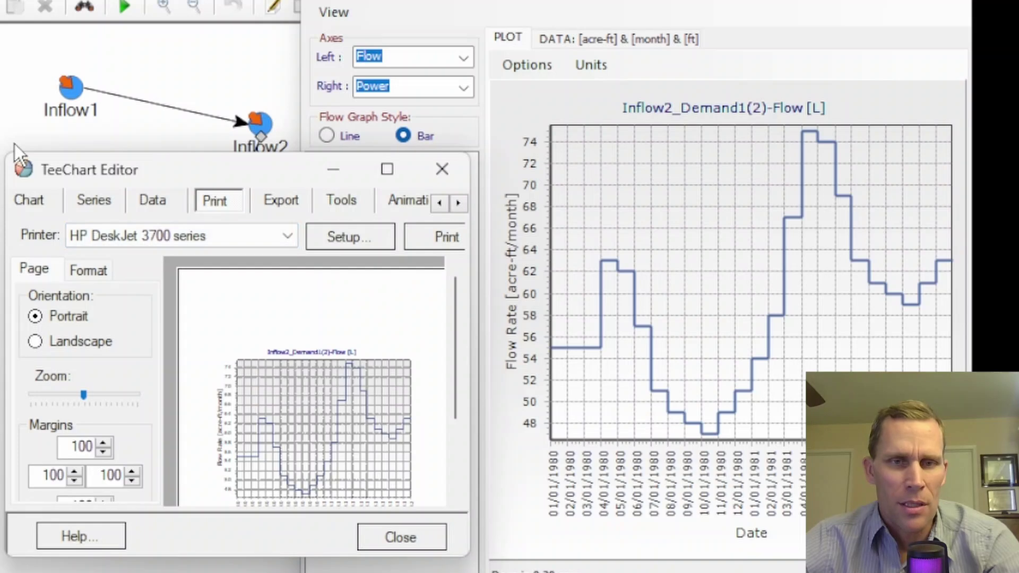
{"action": "left_click_drag", "start_coordinate": [170, 170], "coordinate": [148, 143]}
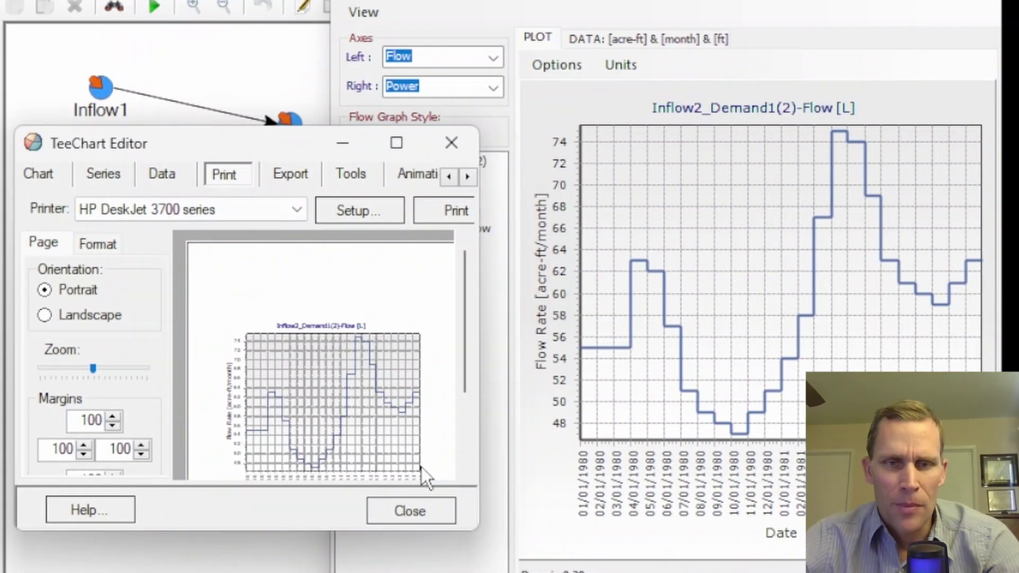
{"action": "left_click_drag", "start_coordinate": [475, 530], "coordinate": [531, 572]}
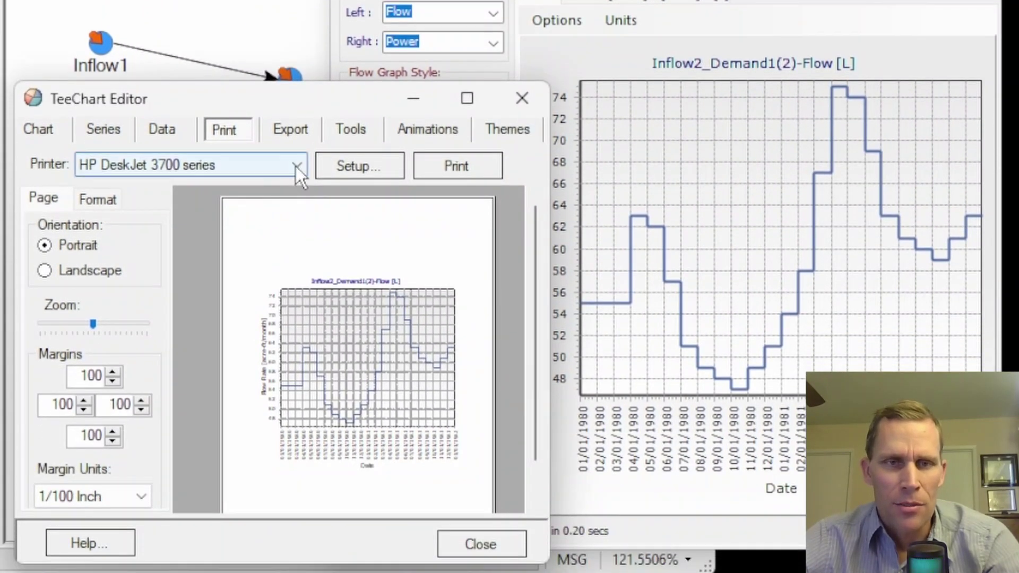
{"action": "left_click", "coordinate": [296, 166]}
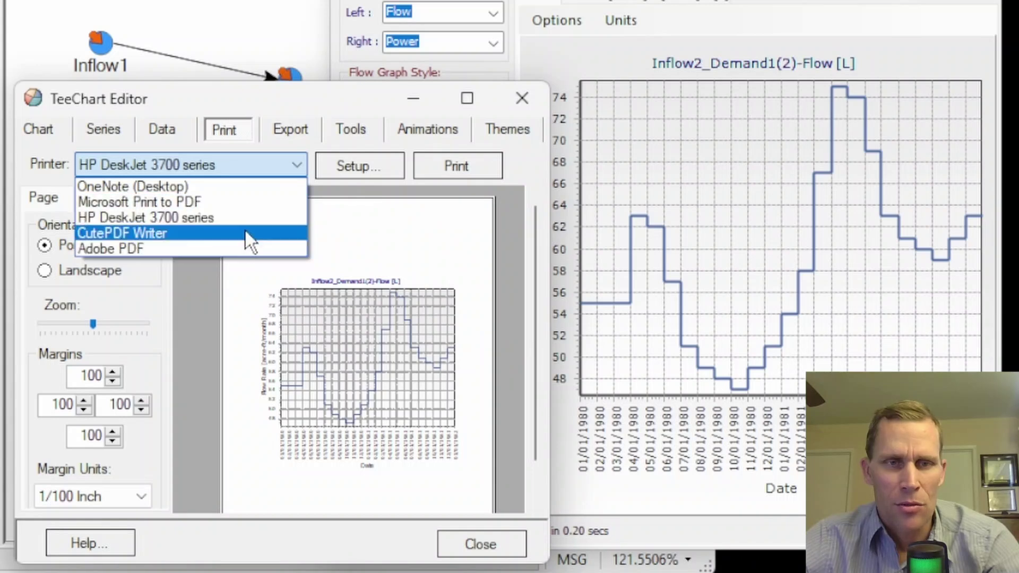
{"action": "left_click", "coordinate": [193, 101]}
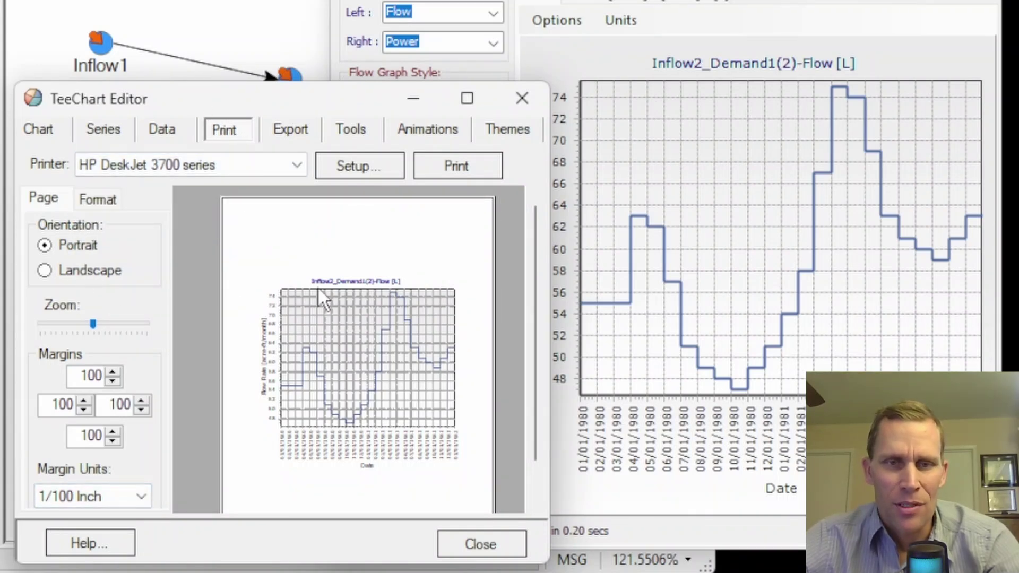
{"action": "left_click_drag", "start_coordinate": [309, 102], "coordinate": [299, 93]}
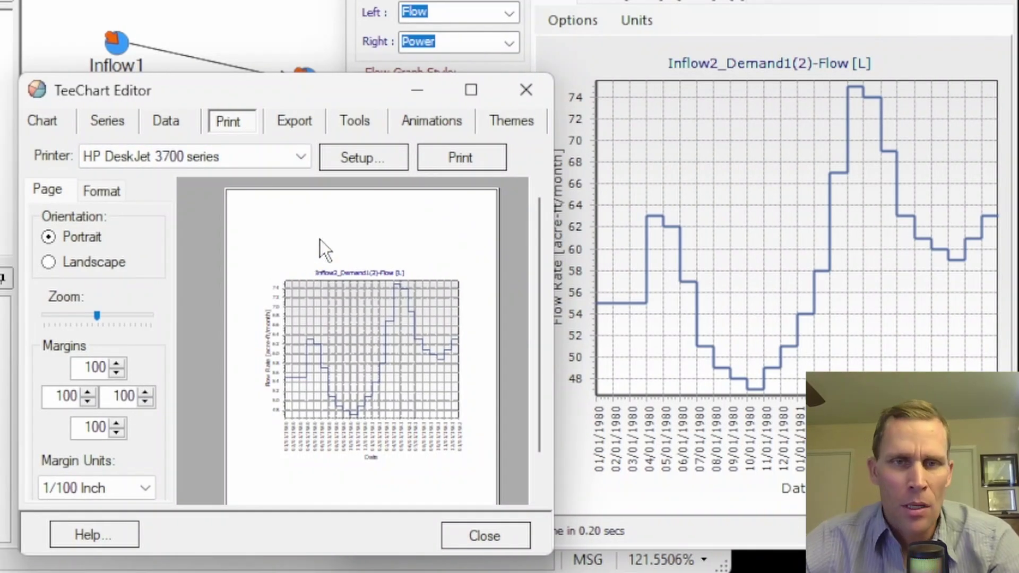
{"action": "left_click", "coordinate": [344, 154]}
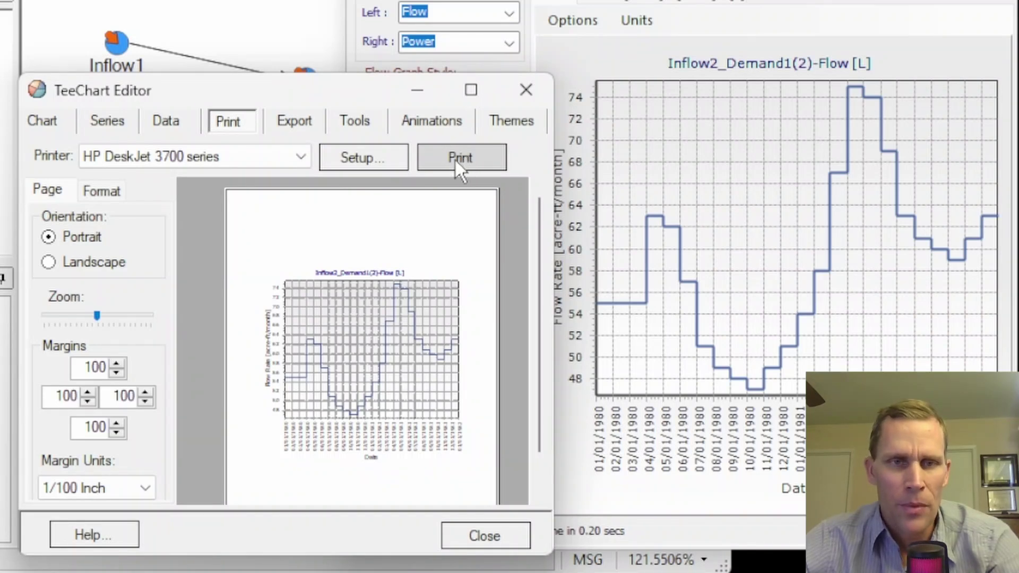
- Export the chart as a JPEG picture at 100% quality, saving it to the Desktop as Chart1.jpg
{"action": "left_click", "coordinate": [295, 121]}
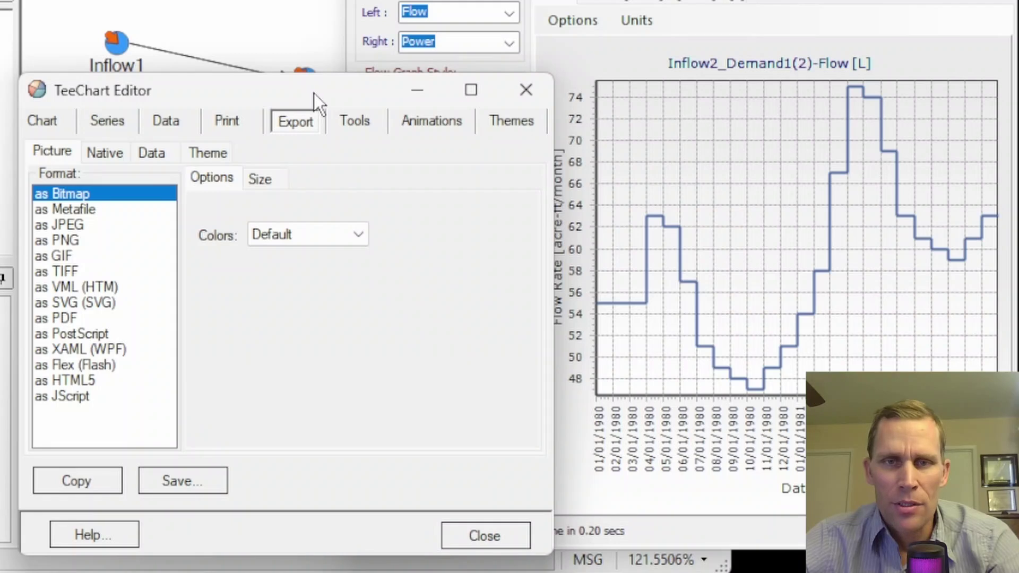
{"action": "left_click_drag", "start_coordinate": [313, 93], "coordinate": [297, 95]}
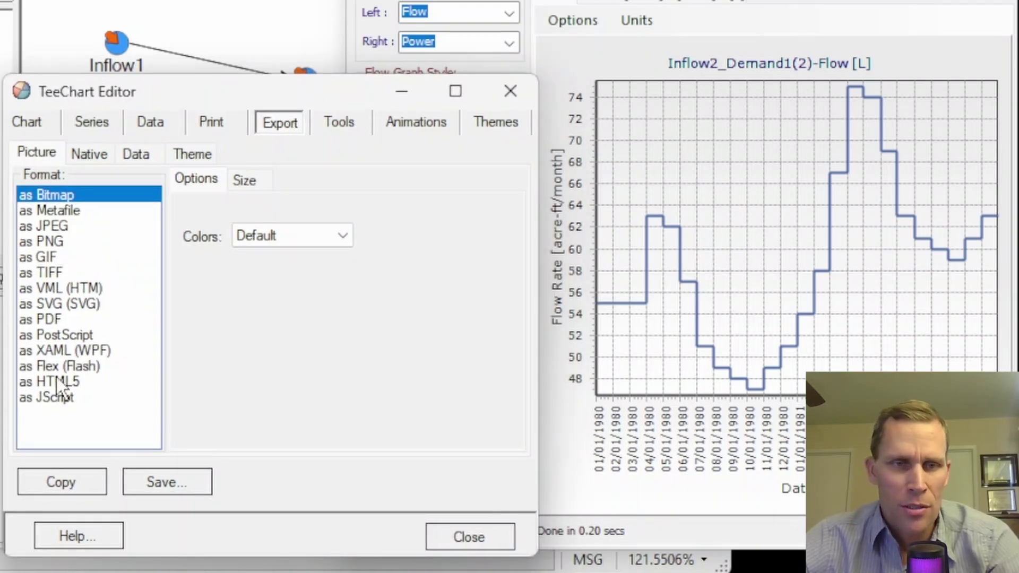
{"action": "left_click", "coordinate": [55, 226]}
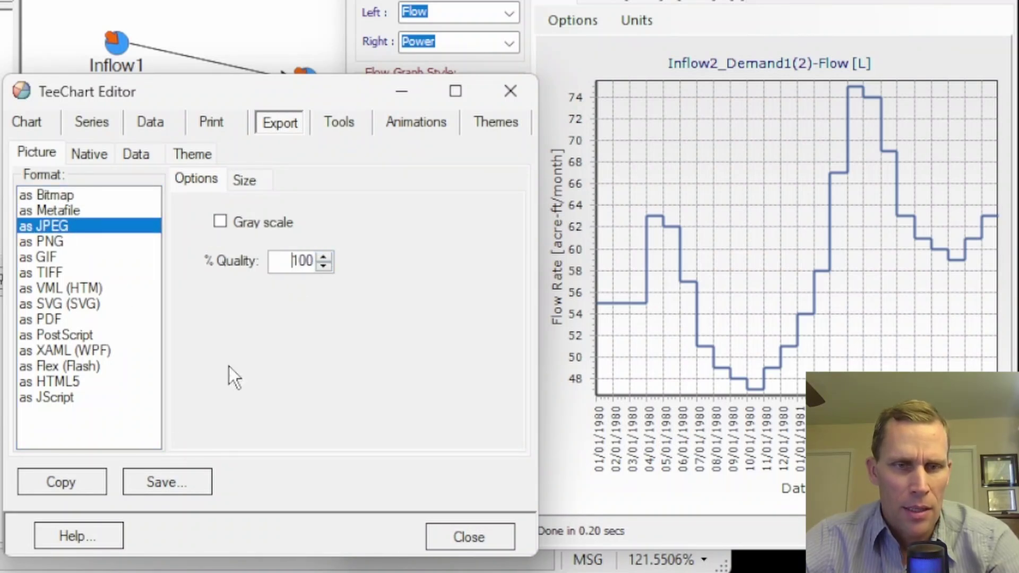
{"action": "left_click", "coordinate": [177, 480]}
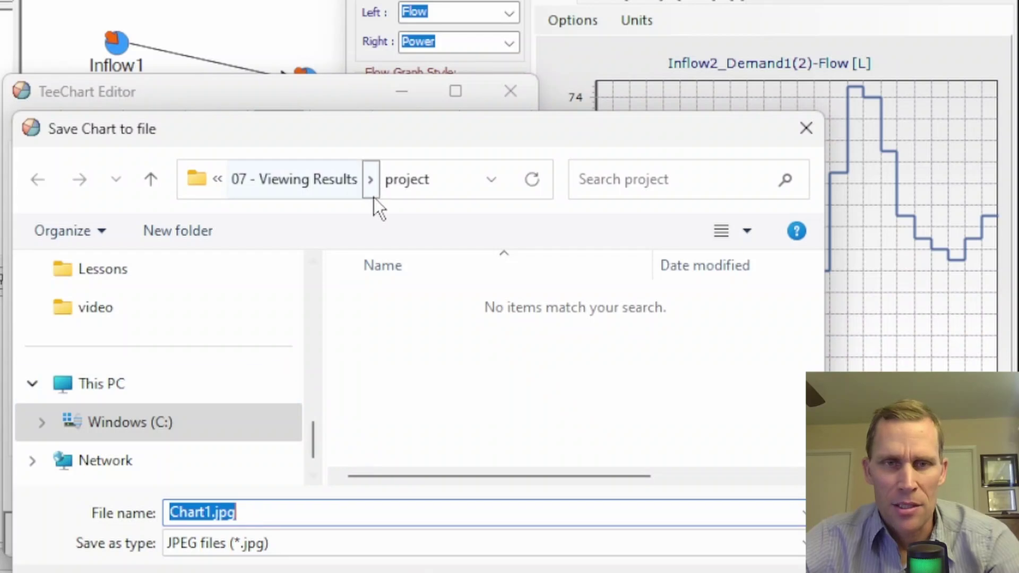
{"action": "left_click_drag", "start_coordinate": [372, 138], "coordinate": [374, 75]}
{"action": "scroll", "coordinate": [165, 303], "scroll_direction": "down", "scroll_amount": 1}
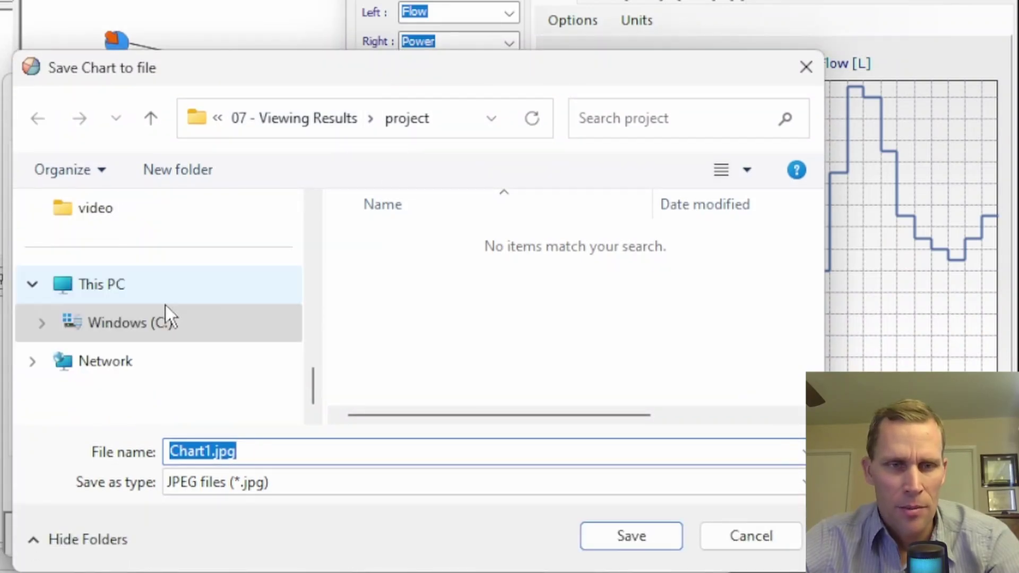
{"action": "scroll", "coordinate": [155, 302], "scroll_direction": "up", "scroll_amount": 3}
{"action": "left_click", "coordinate": [133, 250]}
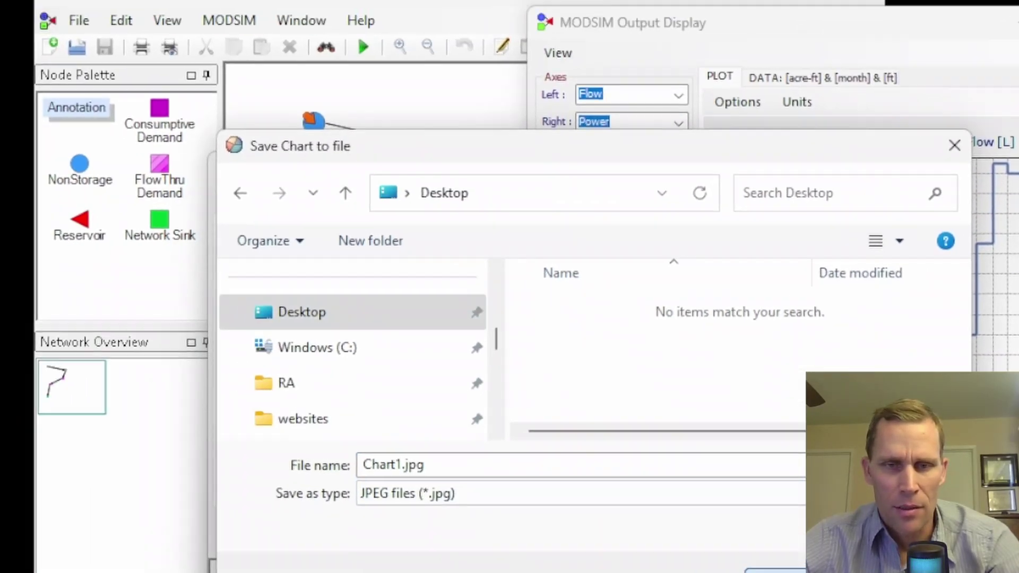
{"action": "left_click", "coordinate": [654, 542]}
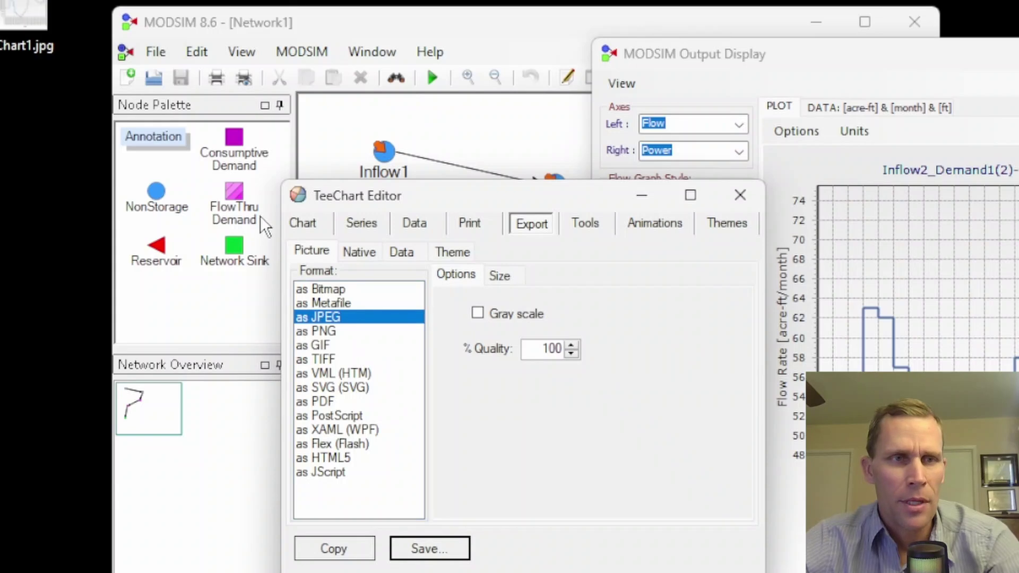
- Reposition Chart1.jpg on the desktop, open it to check the exported plot, and close the image viewer
{"action": "left_click_drag", "start_coordinate": [31, 20], "coordinate": [48, 114]}
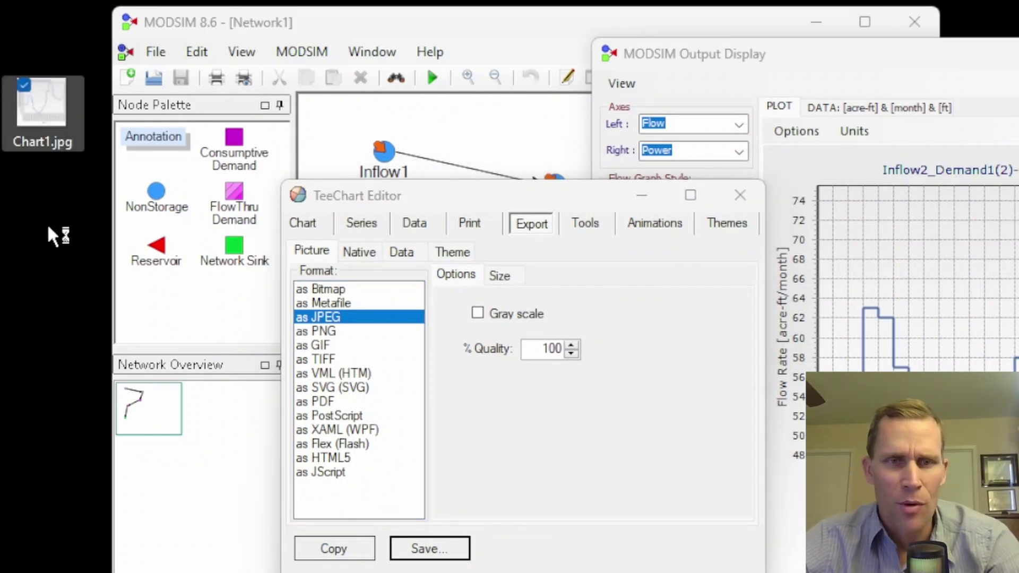
{"action": "key", "text": "Return"}
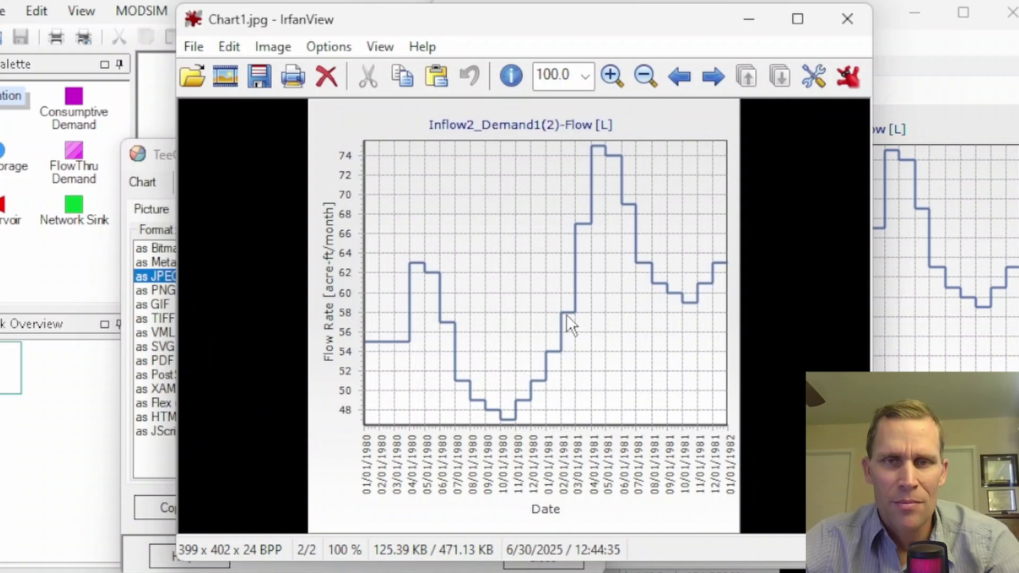
{"action": "left_click", "coordinate": [840, 25]}
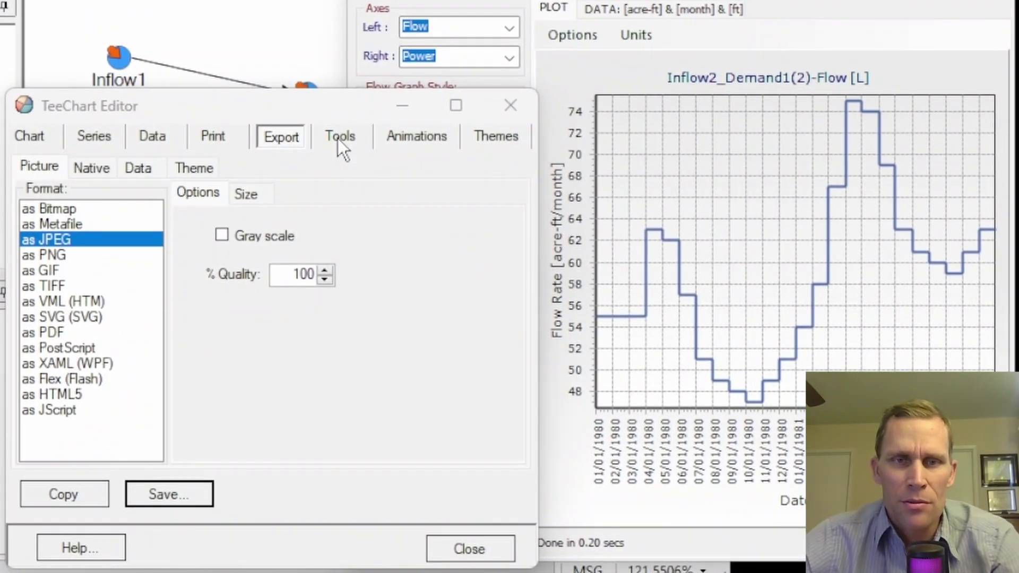
- Browse the series tools in the Chart Tools Gallery without adding one, and view the chart's theme settings
{"action": "left_click", "coordinate": [339, 139]}
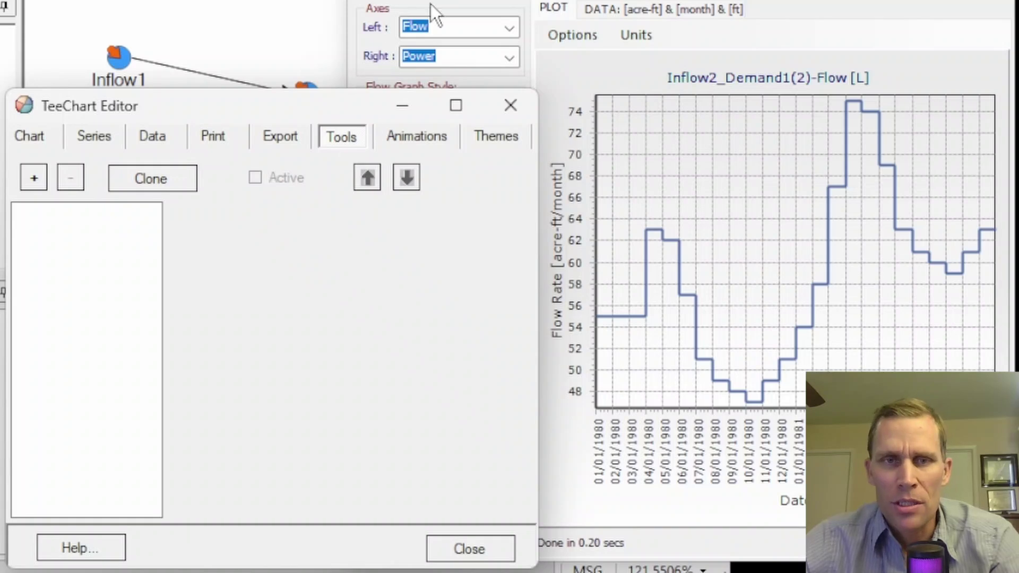
{"action": "left_click", "coordinate": [34, 179]}
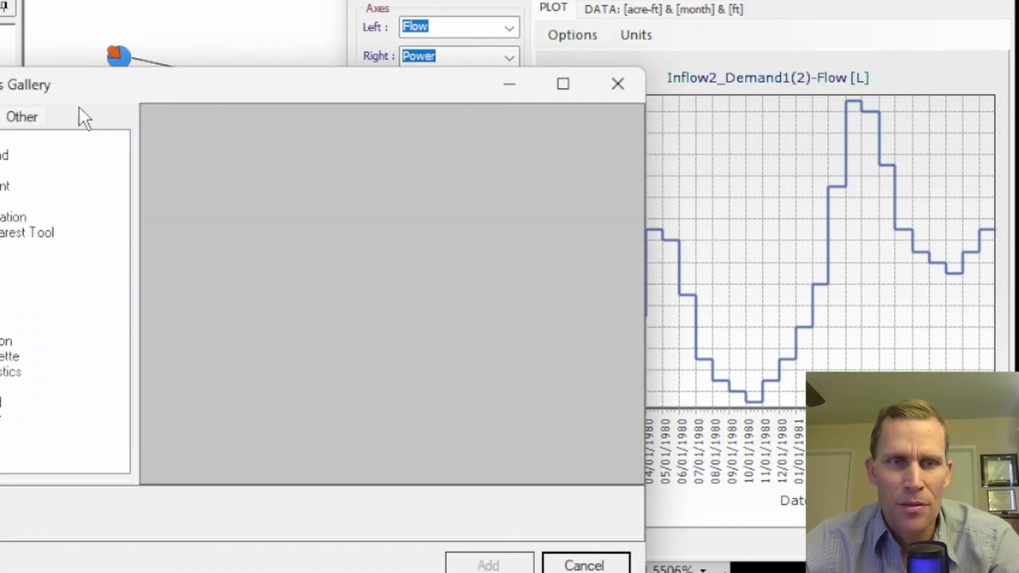
{"action": "left_click_drag", "start_coordinate": [91, 88], "coordinate": [253, 98]}
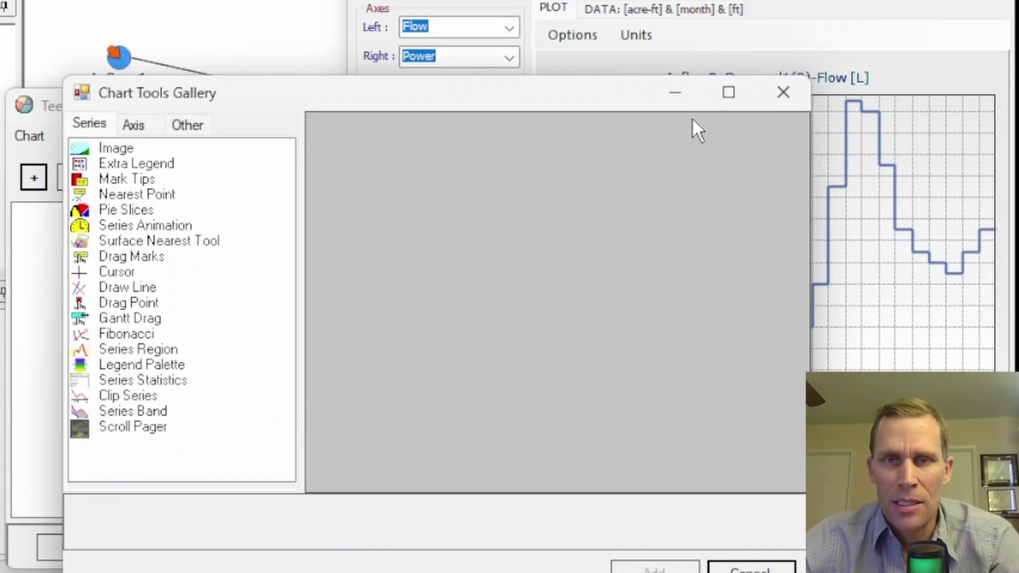
{"action": "left_click", "coordinate": [784, 94]}
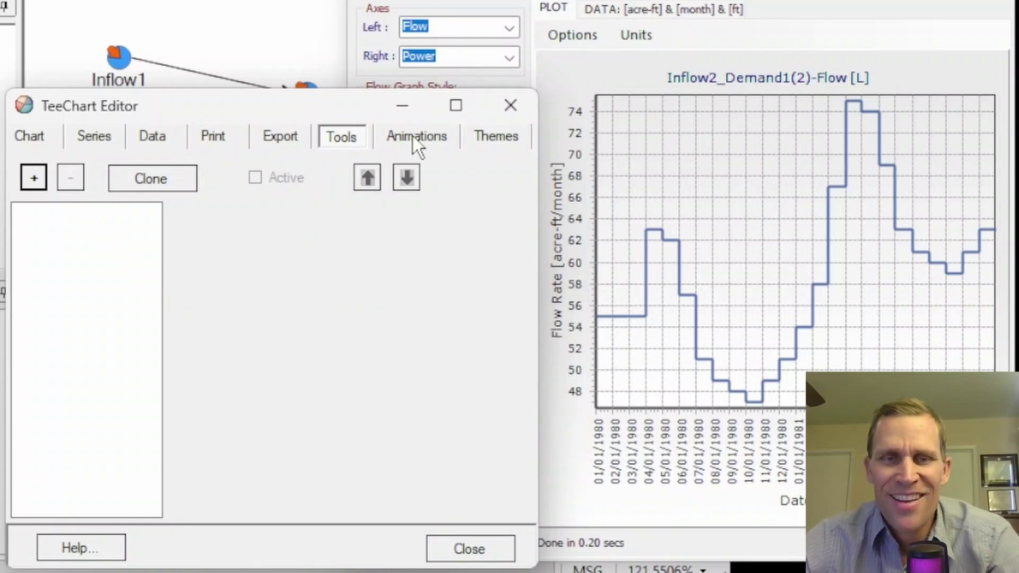
{"action": "left_click", "coordinate": [483, 137]}
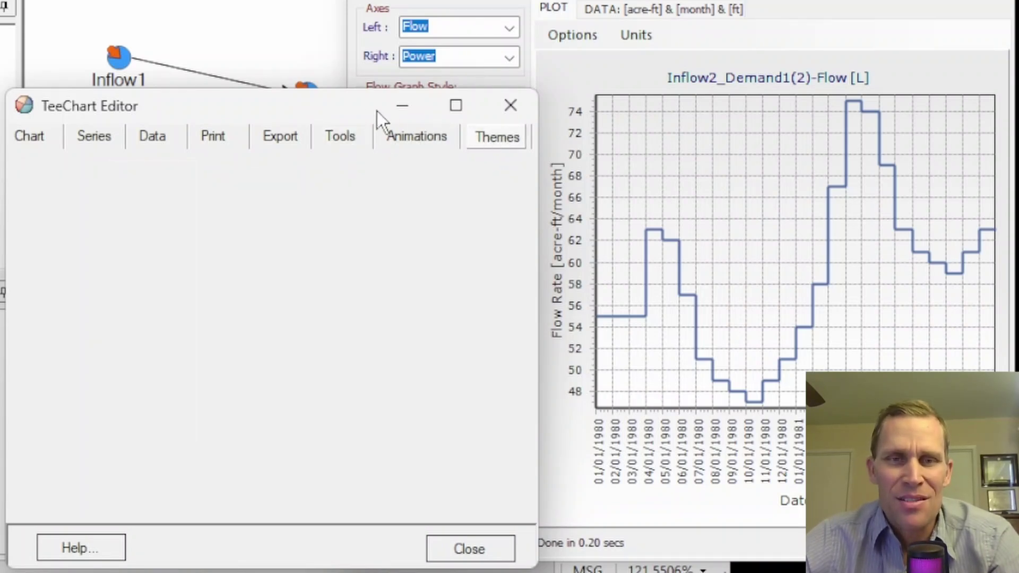
- Preview the chart themes from BlackIsBack through Grayscale, and return to the Blues theme
{"action": "mouse_move", "coordinate": [241, 113]}
{"action": "left_mouse_down"}
{"action": "mouse_move", "coordinate": [210, 101]}
{"action": "mouse_move", "coordinate": [228, 116]}
{"action": "left_mouse_up"}
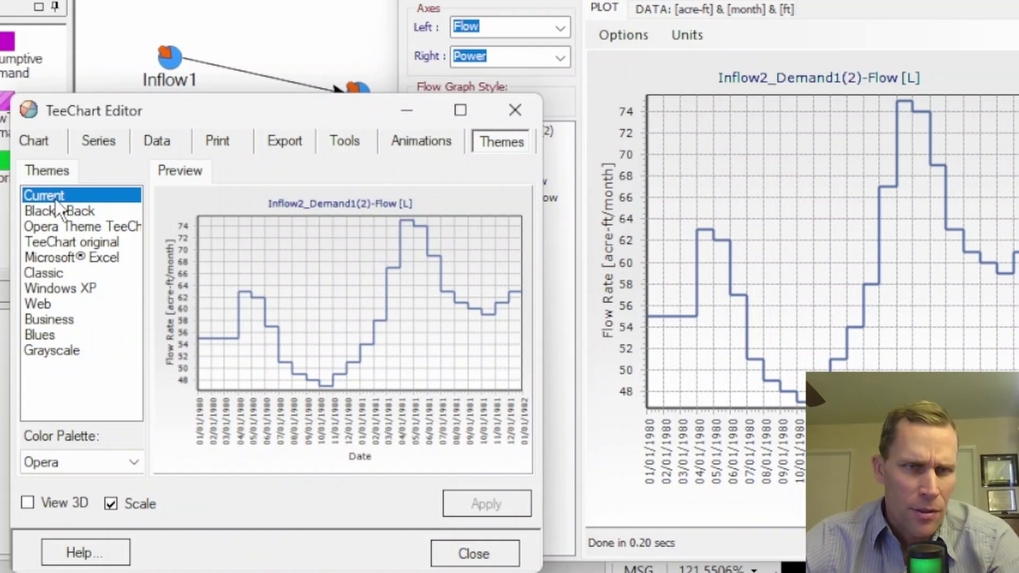
{"action": "left_click", "coordinate": [62, 212]}
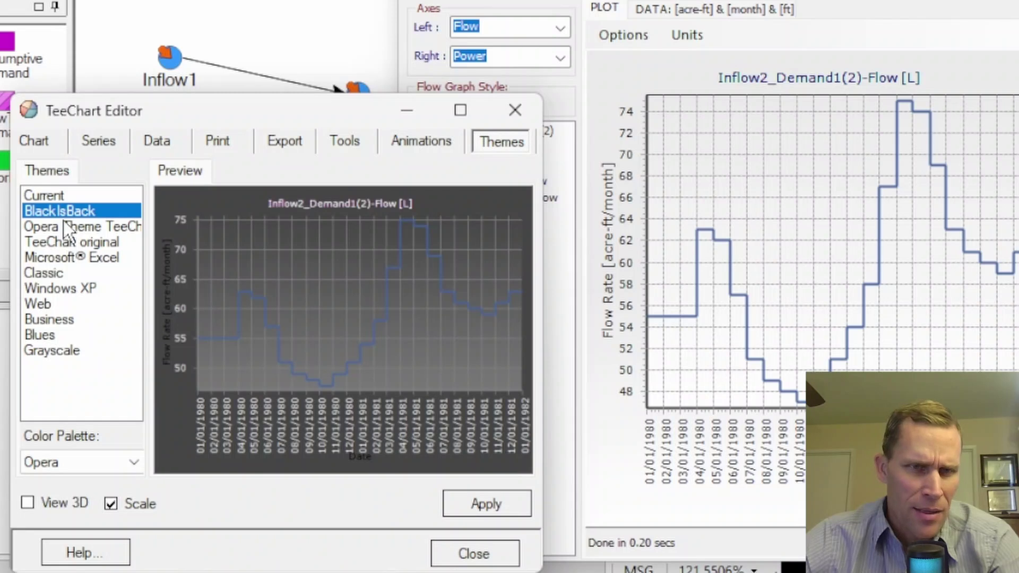
{"action": "left_click", "coordinate": [62, 222]}
{"action": "left_click", "coordinate": [63, 241]}
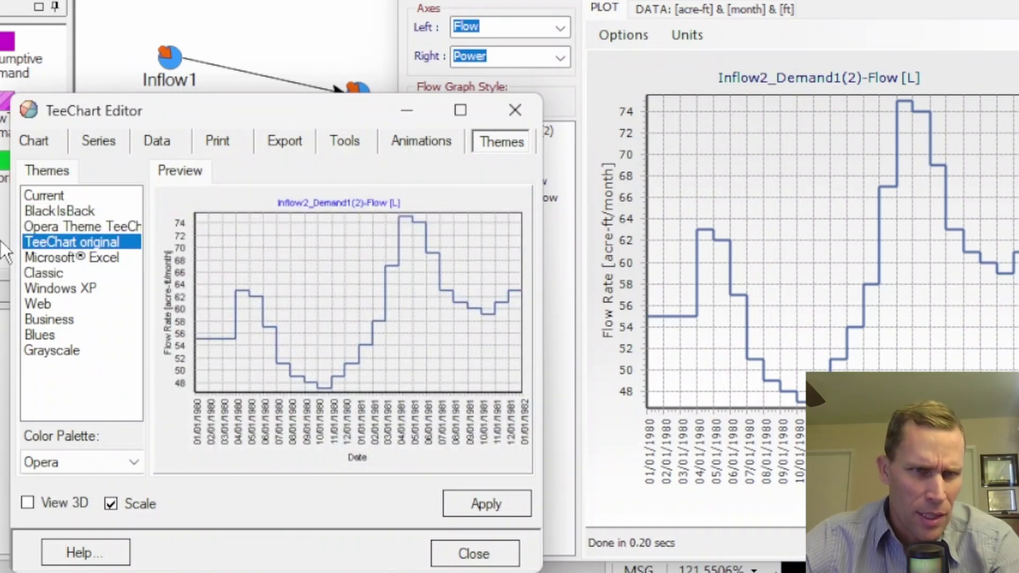
{"action": "left_click", "coordinate": [53, 258]}
{"action": "left_click", "coordinate": [51, 276]}
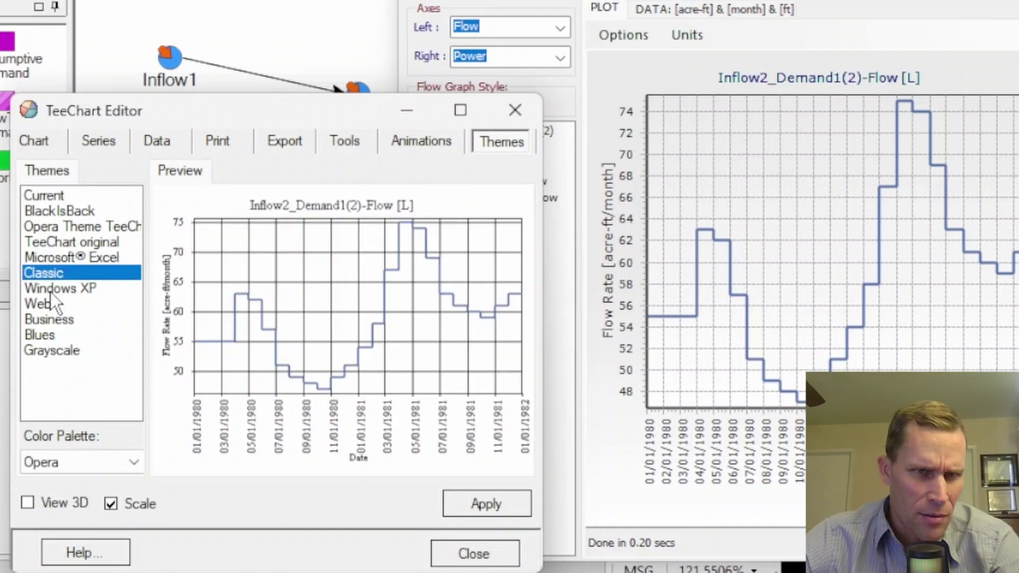
{"action": "left_click", "coordinate": [52, 295]}
{"action": "left_click", "coordinate": [53, 304]}
{"action": "left_click", "coordinate": [54, 320]}
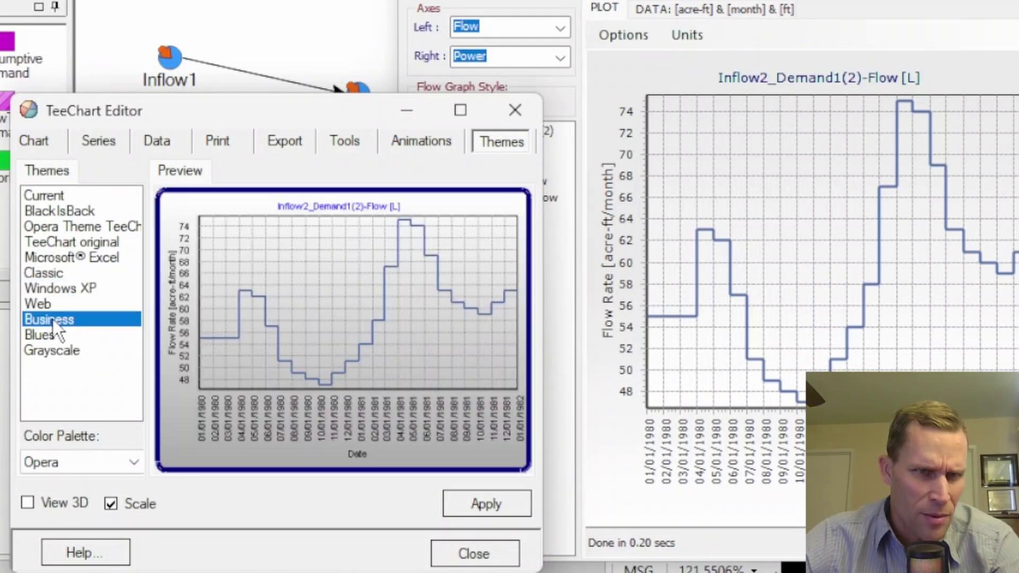
{"action": "left_click", "coordinate": [55, 336]}
{"action": "left_click", "coordinate": [58, 355]}
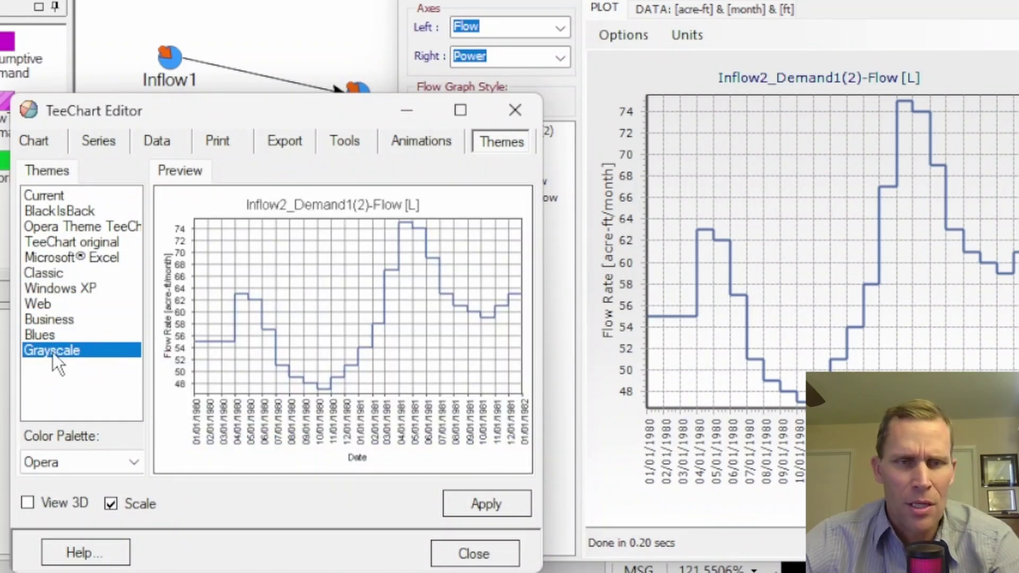
{"action": "left_click", "coordinate": [46, 337]}
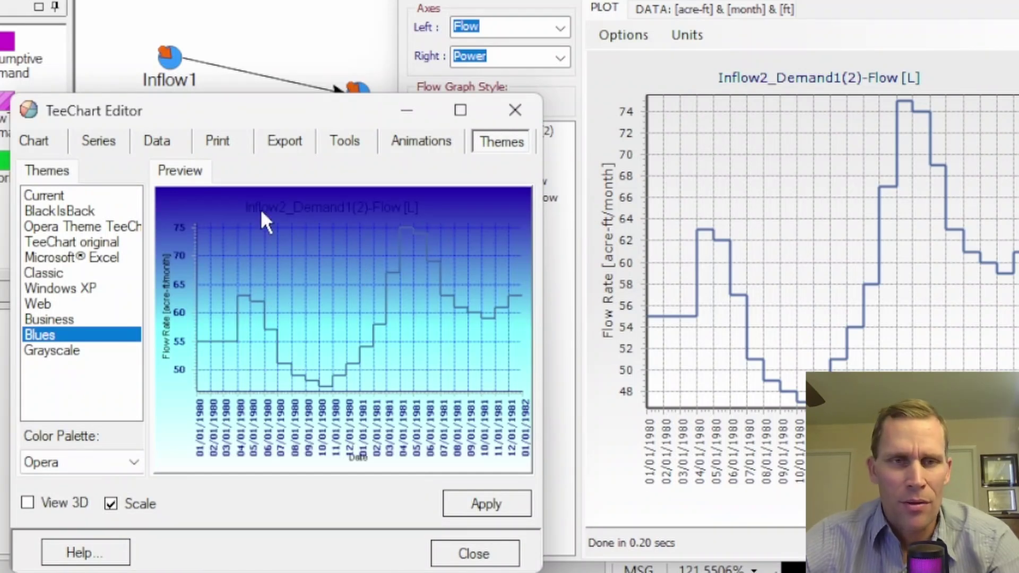
- Check the chart's series list, and preview the Blues theme in 3D with the Victorian color palette
{"action": "left_click", "coordinate": [38, 142]}
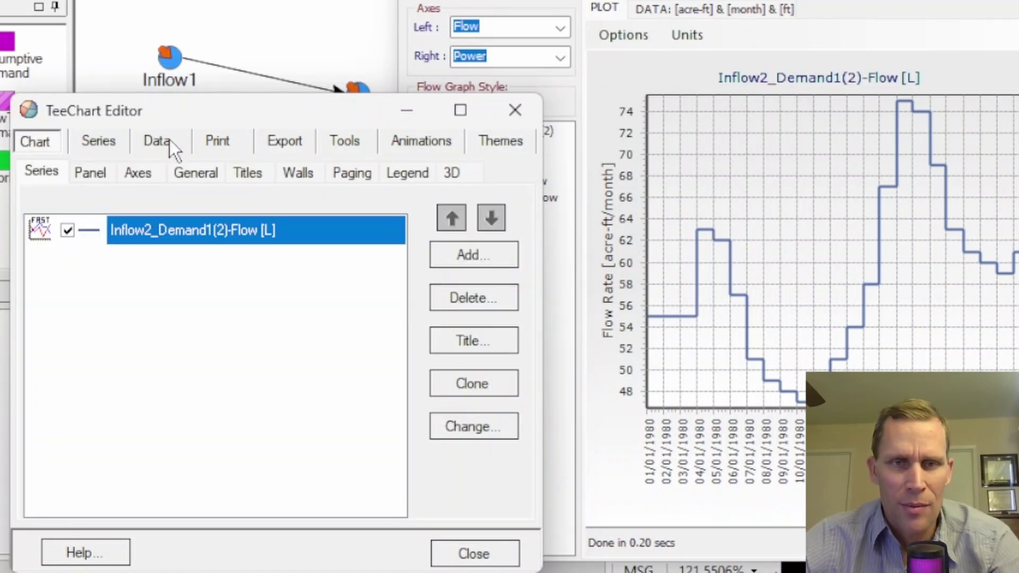
{"action": "left_click", "coordinate": [489, 144]}
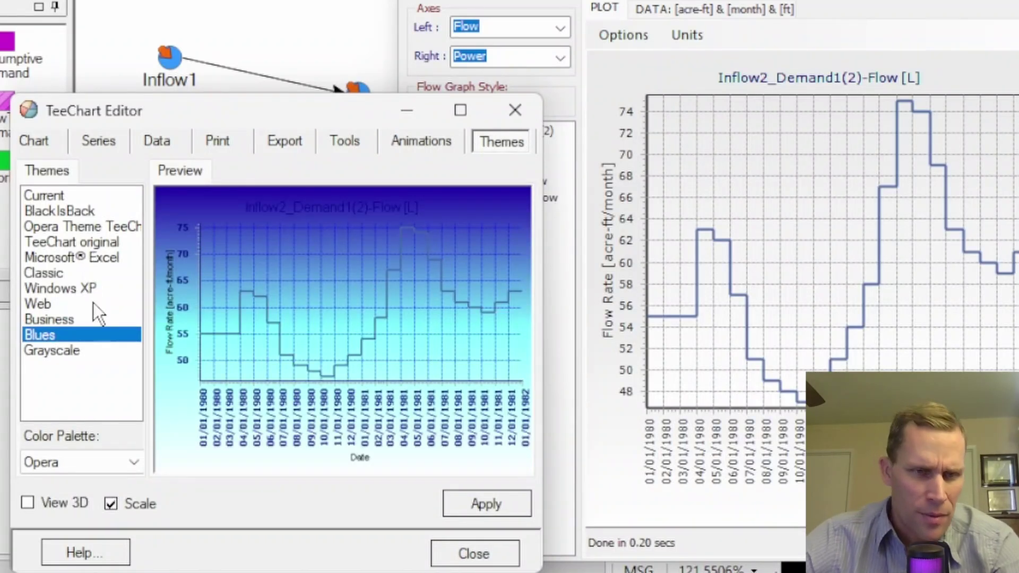
{"action": "left_click", "coordinate": [28, 504]}
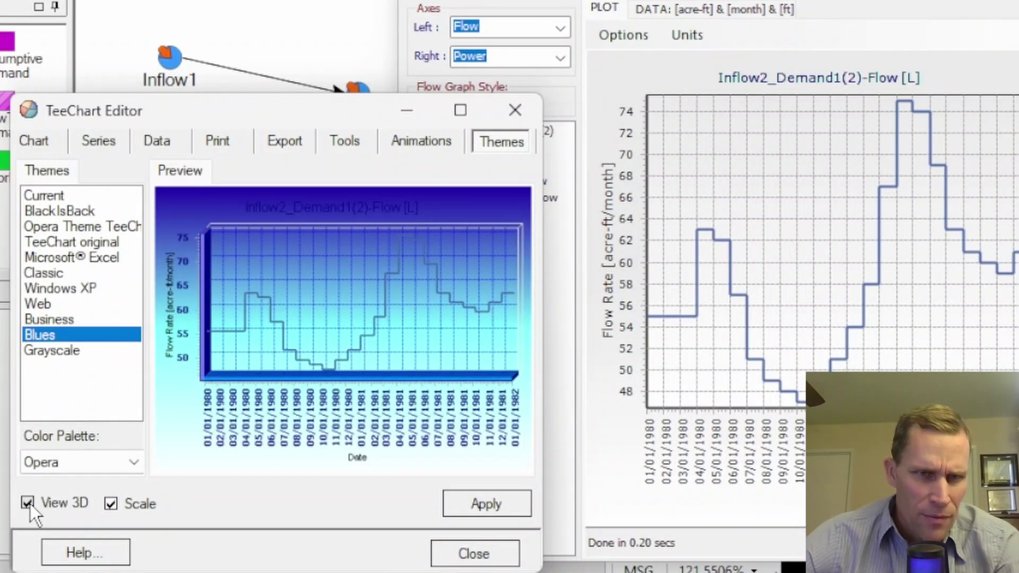
{"action": "left_click", "coordinate": [87, 462]}
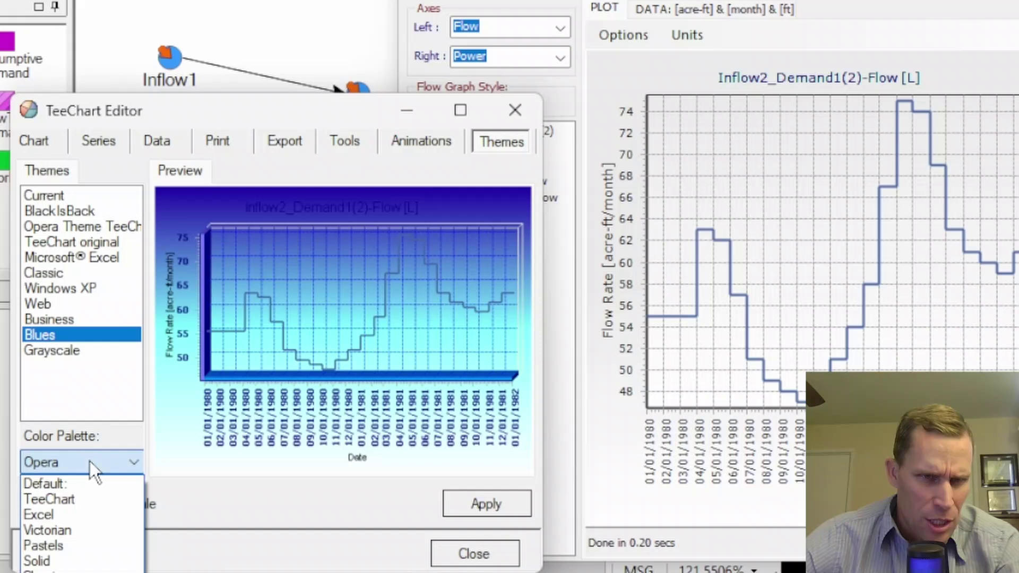
{"action": "left_click", "coordinate": [69, 529]}
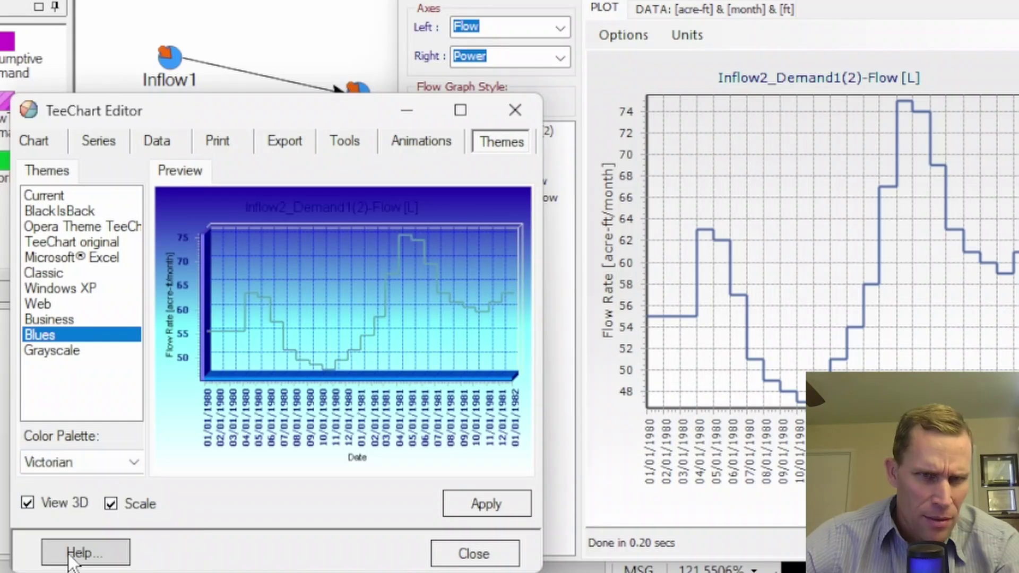
- Apply the TeeChart original theme with the Default color palette and 3D view off, and close the chart editor
{"action": "left_click", "coordinate": [56, 242]}
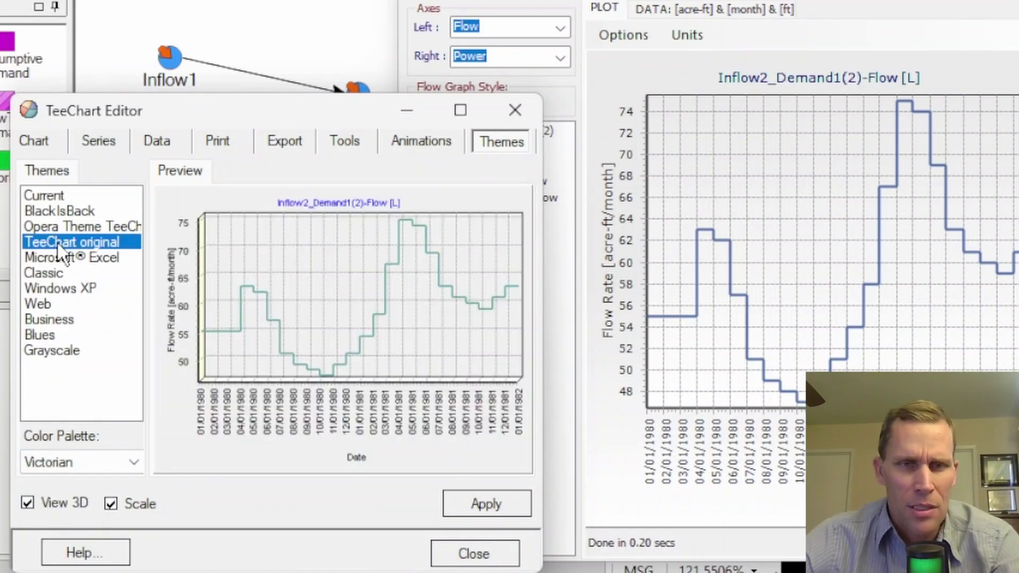
{"action": "left_click", "coordinate": [95, 461]}
{"action": "left_click", "coordinate": [75, 483]}
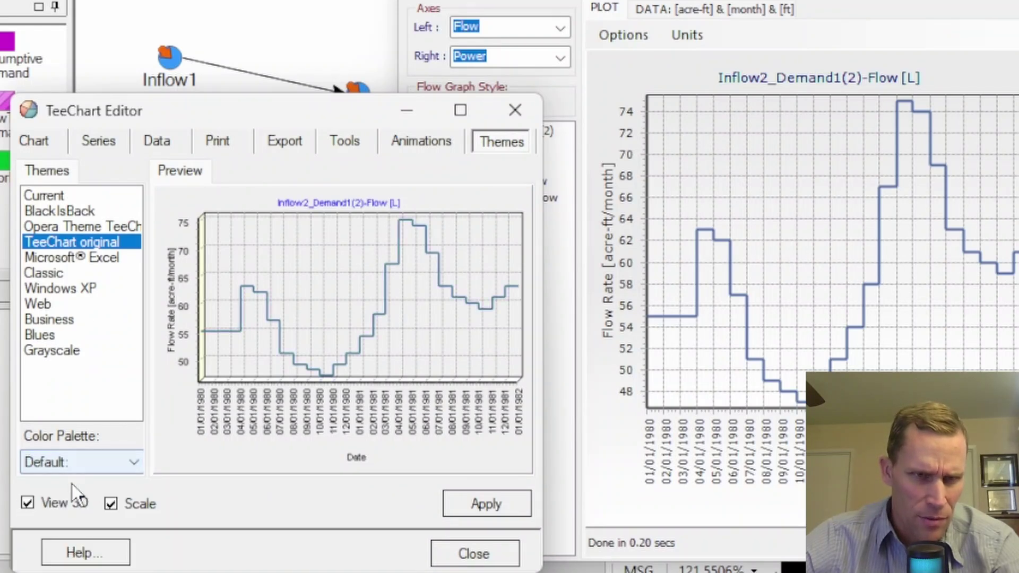
{"action": "left_click", "coordinate": [27, 503]}
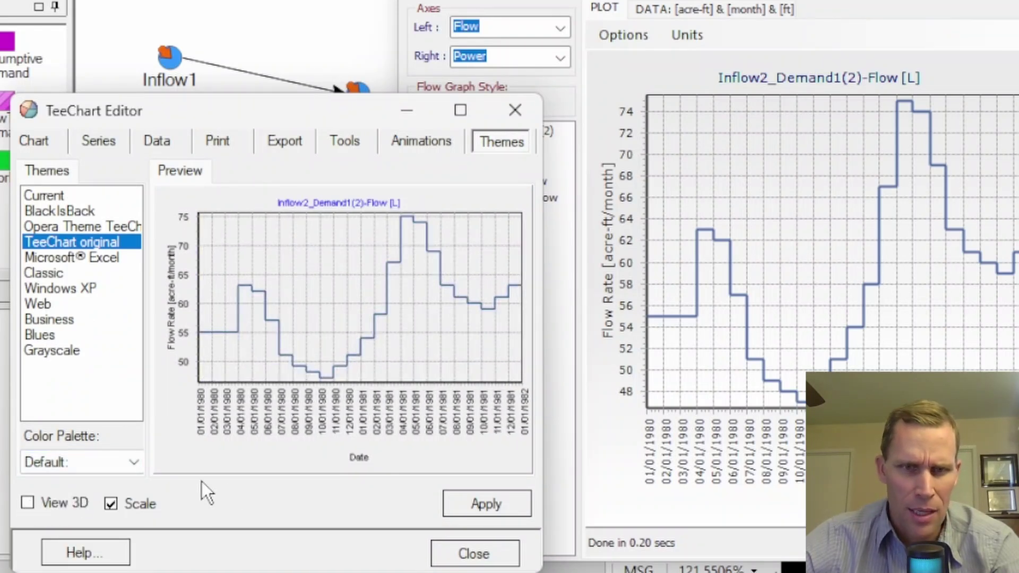
{"action": "left_click", "coordinate": [461, 502]}
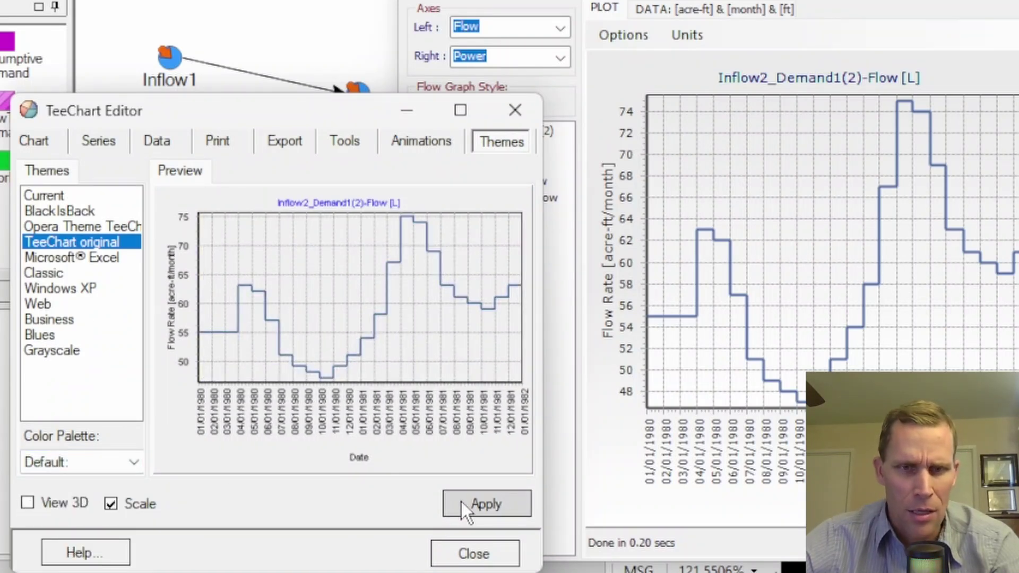
{"action": "left_click", "coordinate": [474, 555]}
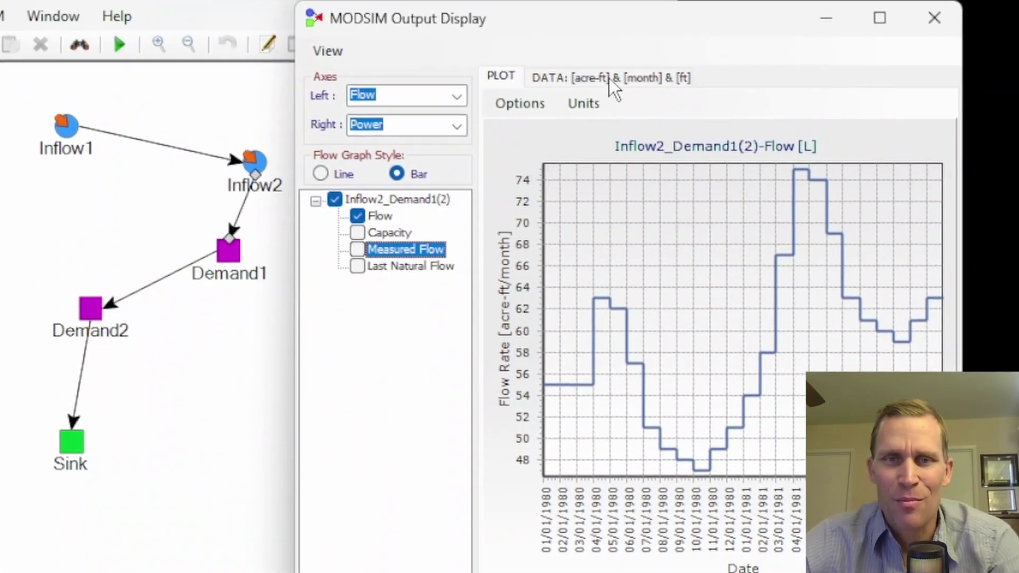
- Try to export the plot directly from the output display's plot options
{"action": "left_click", "coordinate": [521, 104]}
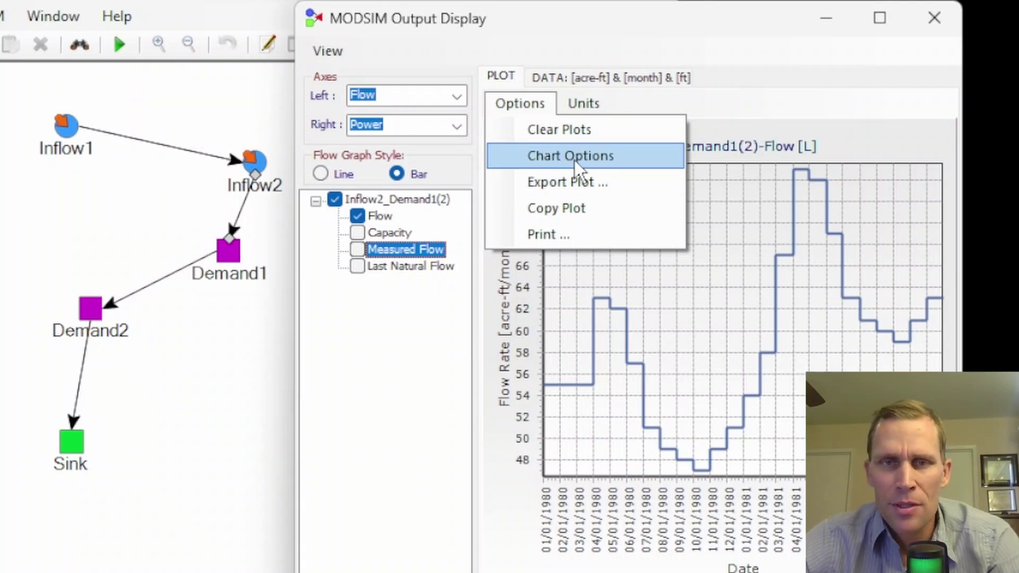
{"action": "left_click", "coordinate": [557, 183]}
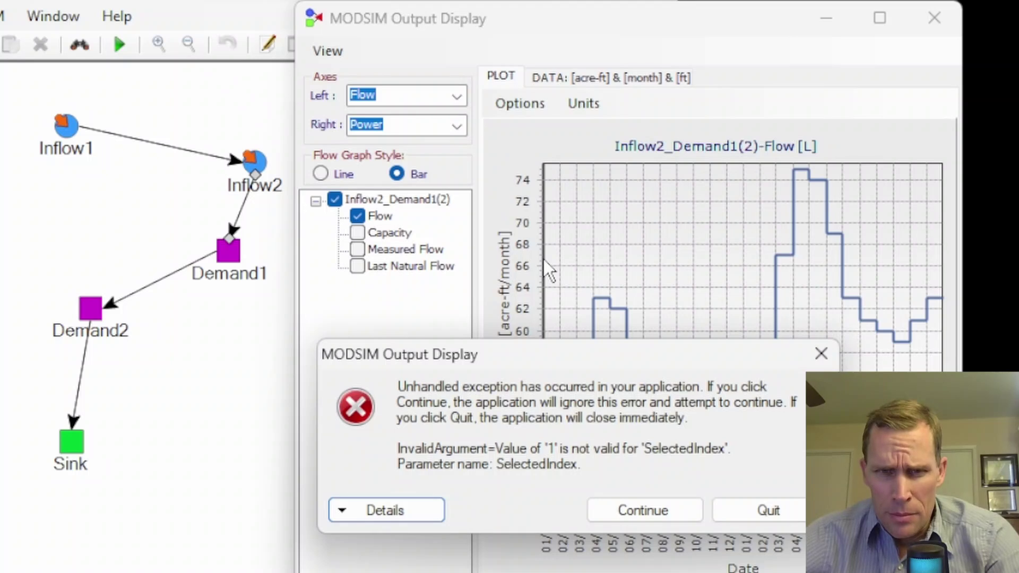
{"action": "left_click", "coordinate": [608, 504]}
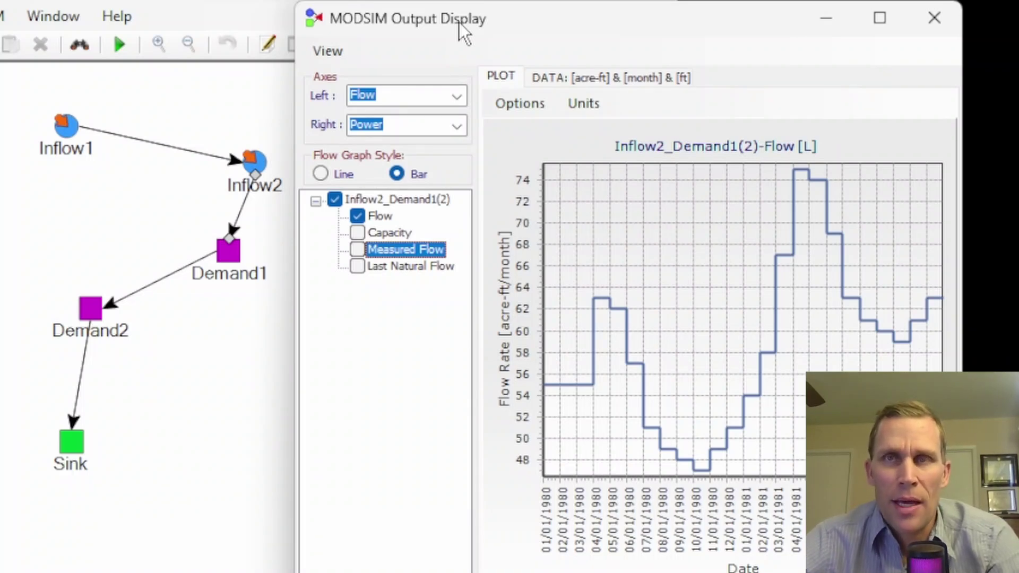
- Copy the plot, switch to IrfanView, and paste it there as a new image
{"action": "left_click", "coordinate": [513, 102]}
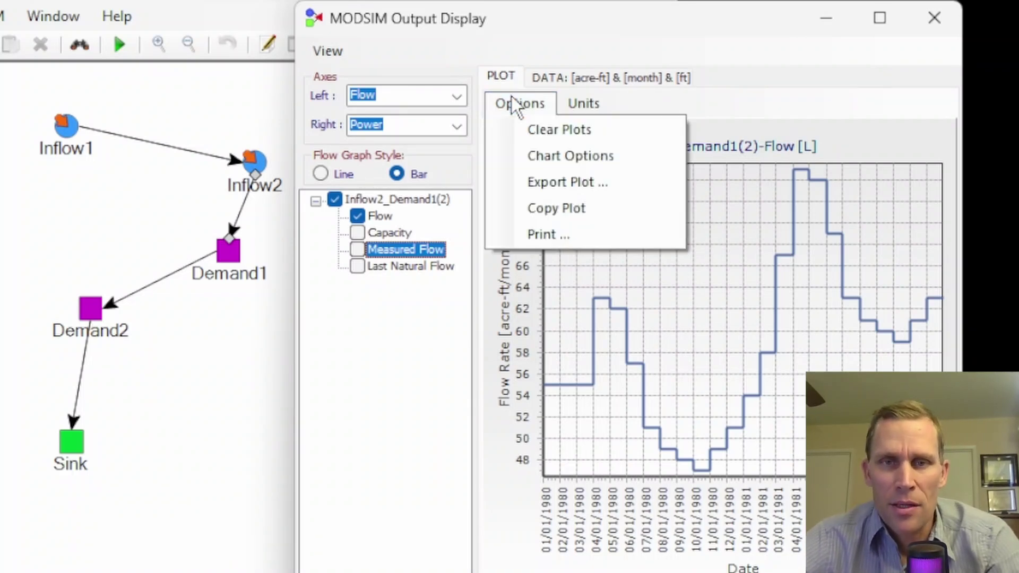
{"action": "left_click", "coordinate": [546, 207]}
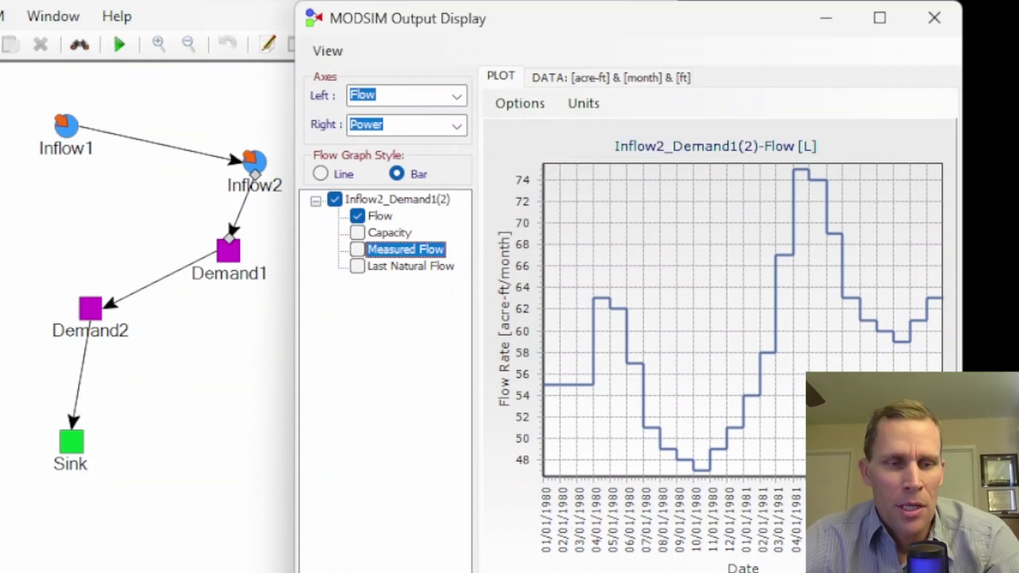
{"action": "key", "text": "super"}
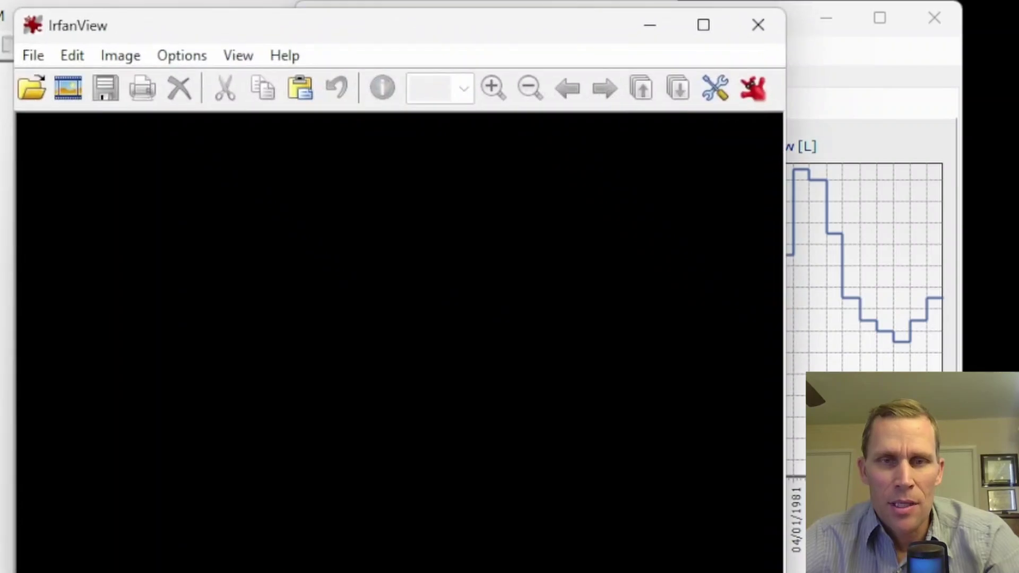
{"action": "key", "text": "ctrl+v"}
{"action": "left_click_drag", "start_coordinate": [311, 32], "coordinate": [451, 28]}
- Save the pasted plot image to the Desktop as Clipboard01.jpg and close IrfanView
{"action": "key", "text": "ctrl+s"}
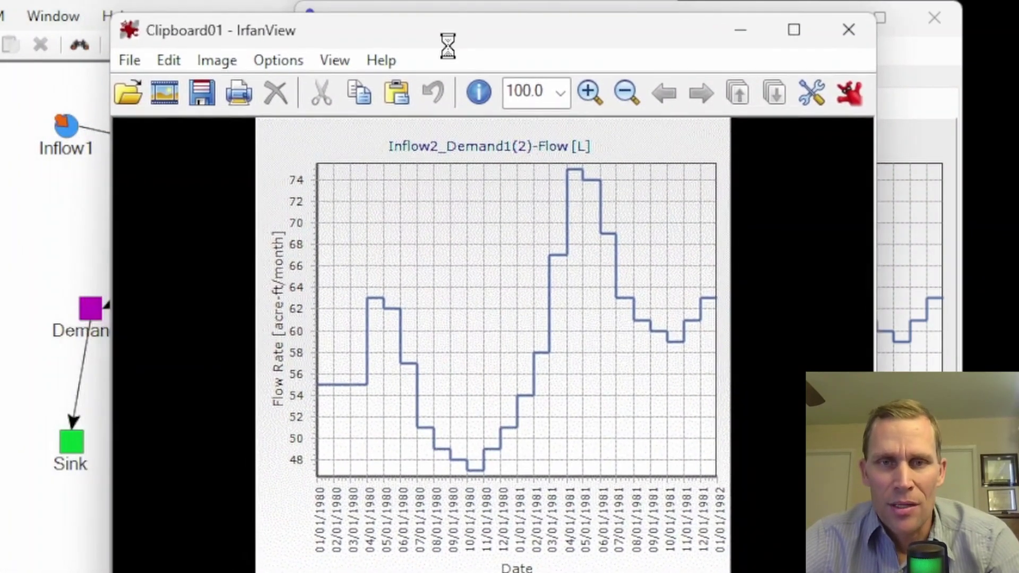
{"action": "key", "text": "Return"}
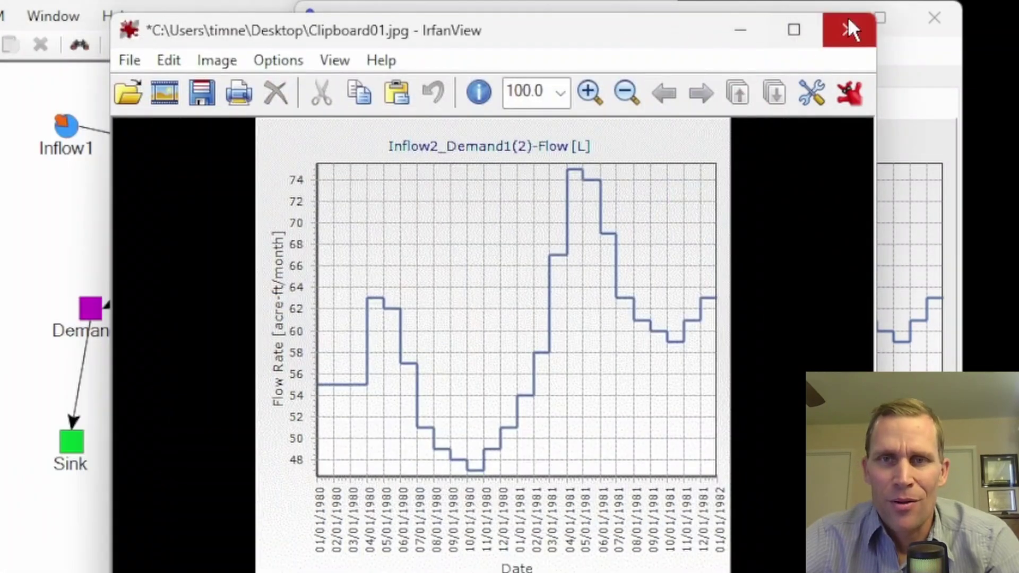
{"action": "left_click", "coordinate": [848, 28]}
- Review the plot's print preview with its printer and margin settings, and close it without printing
{"action": "left_click", "coordinate": [527, 96]}
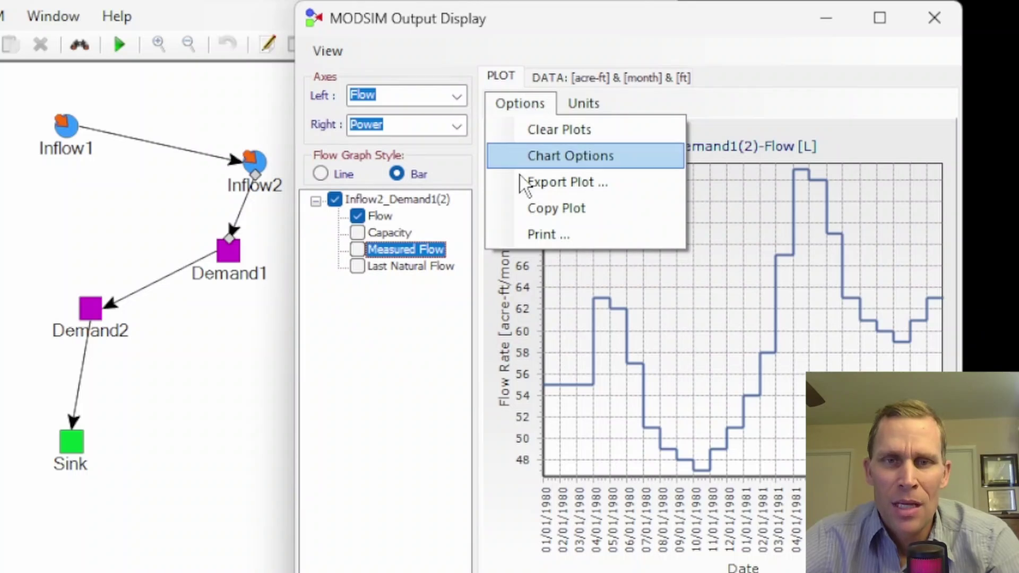
{"action": "left_click", "coordinate": [532, 233]}
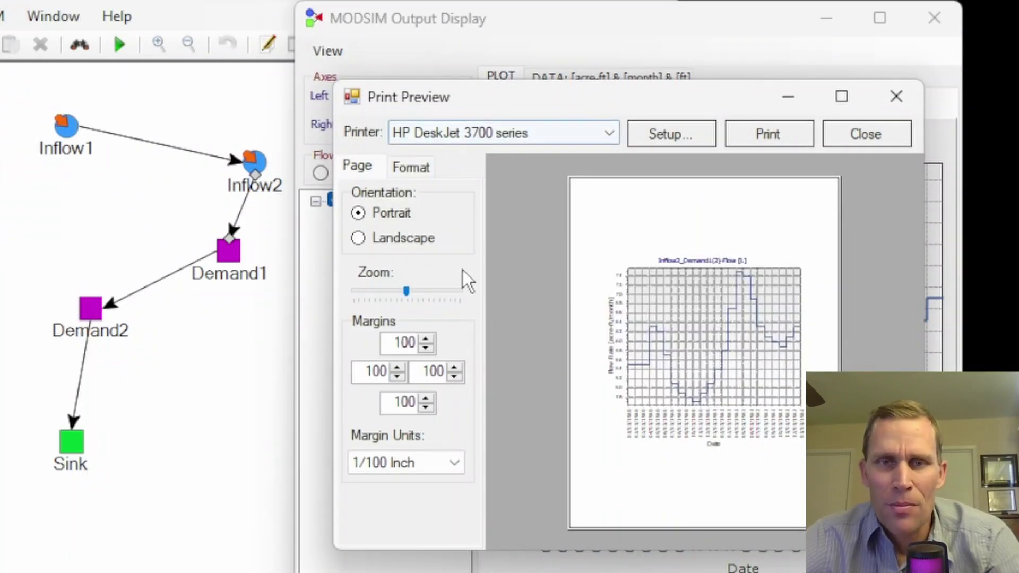
{"action": "left_click", "coordinate": [495, 137]}
{"action": "left_click", "coordinate": [508, 107]}
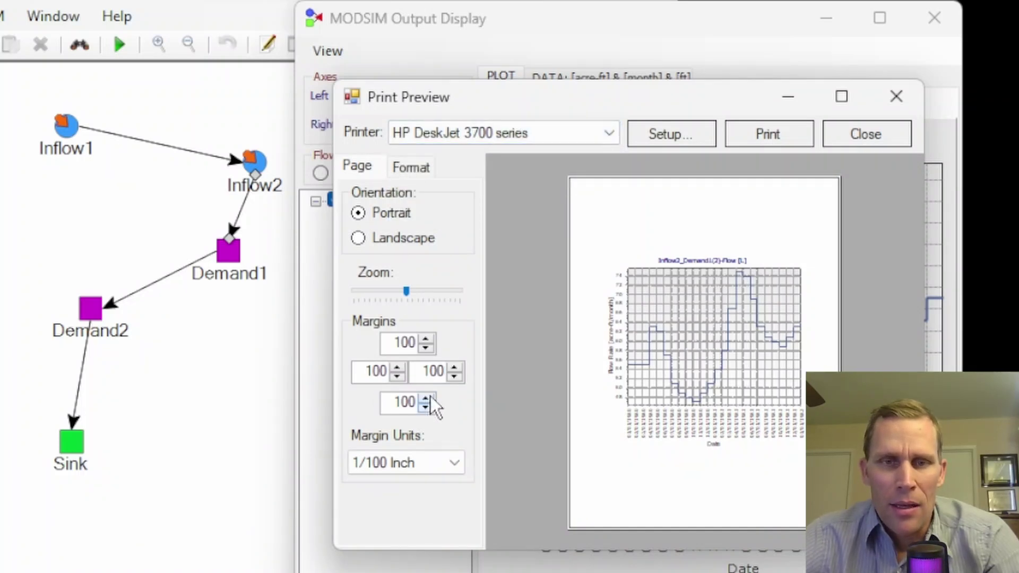
{"action": "left_click", "coordinate": [881, 111]}
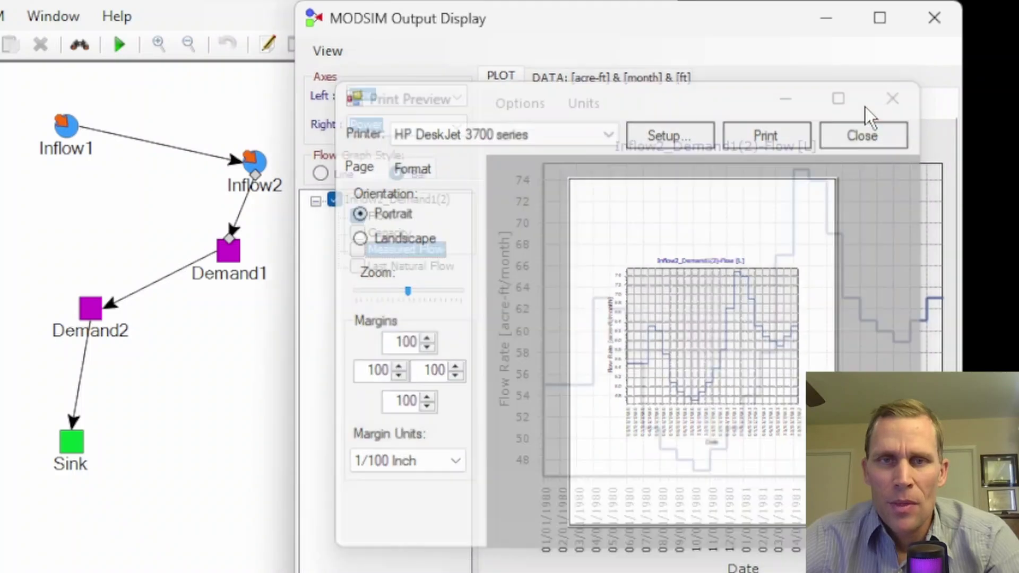
- Review the plot's available time units, and set its volume unit to ft³
{"action": "left_click", "coordinate": [511, 103]}
{"action": "left_click", "coordinate": [571, 103]}
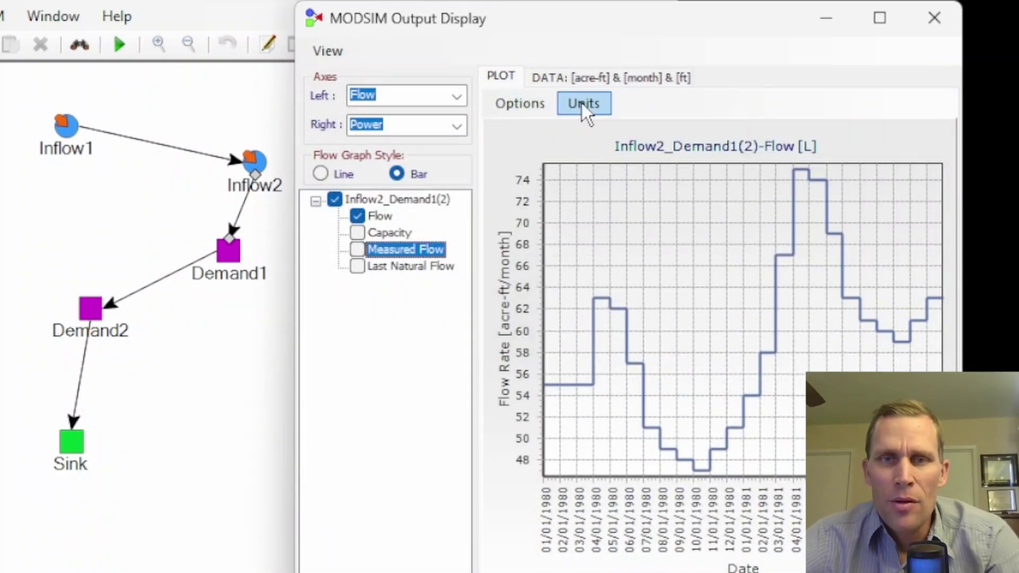
{"action": "left_click", "coordinate": [590, 103]}
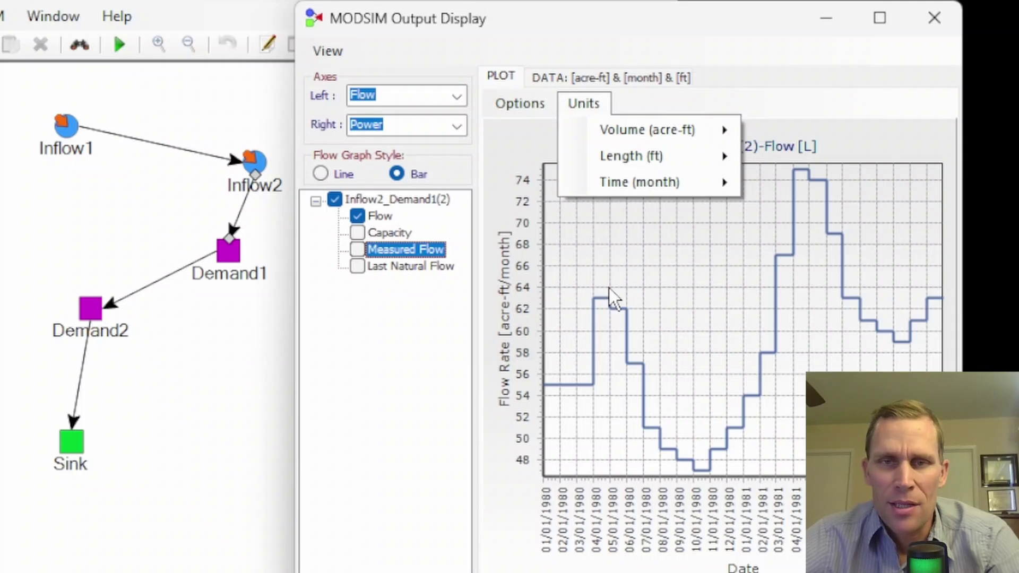
{"action": "mouse_move", "coordinate": [595, 182]}
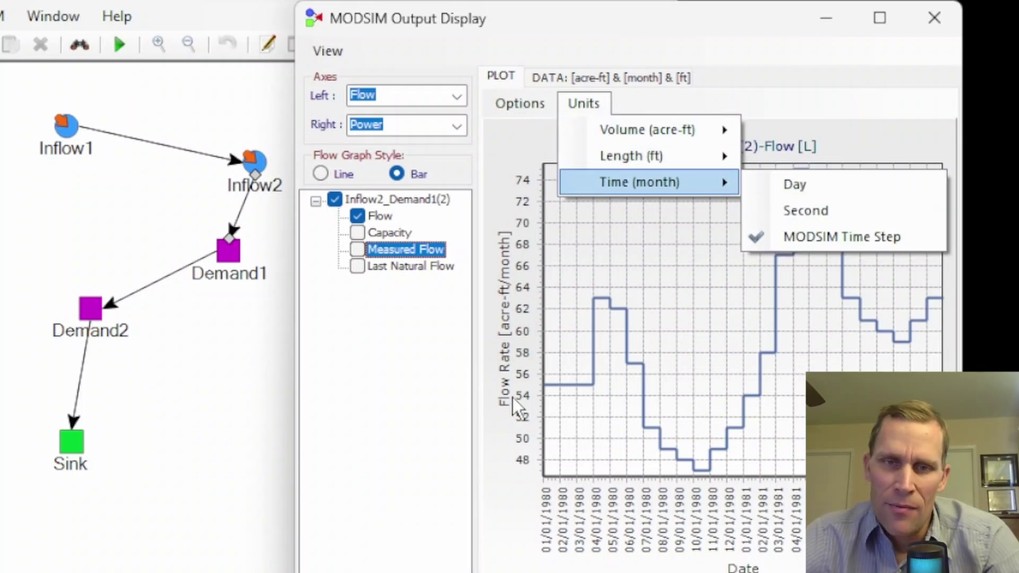
{"action": "left_click", "coordinate": [499, 356]}
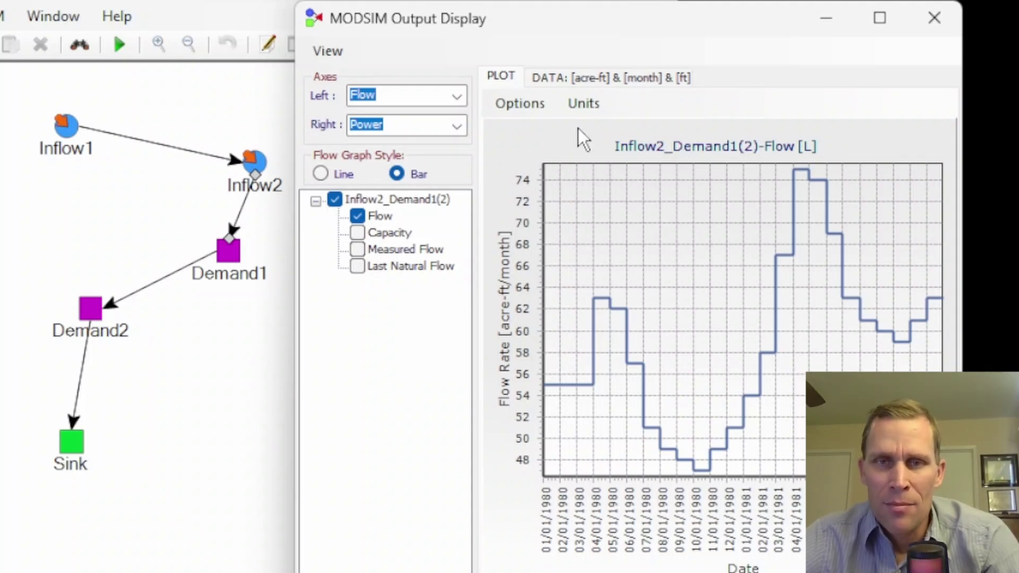
{"action": "left_click", "coordinate": [583, 104]}
{"action": "mouse_move", "coordinate": [598, 127]}
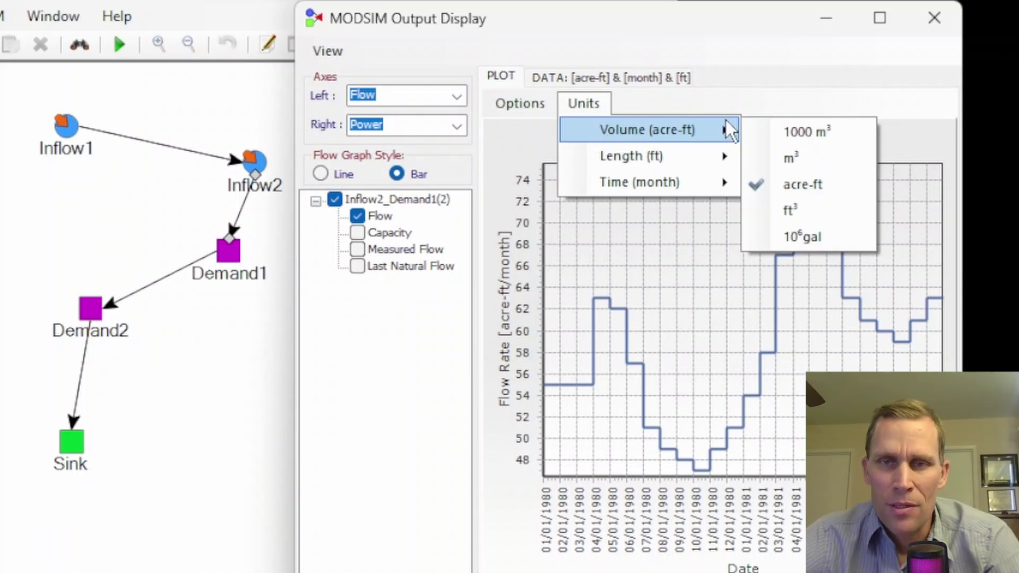
{"action": "left_click", "coordinate": [796, 209]}
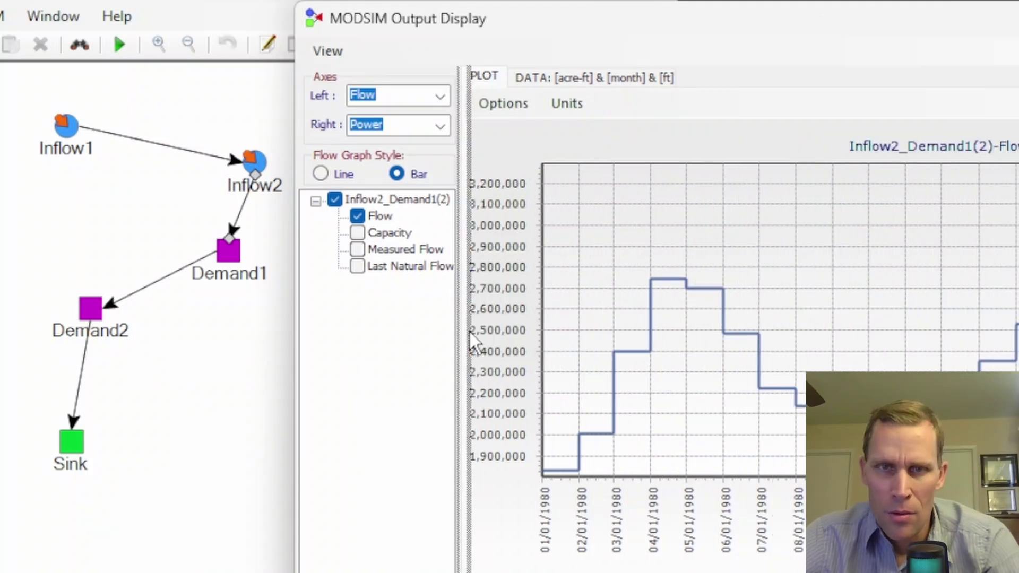
- Widen the pane listing the plotted series, and set the plot's time unit to Second
{"action": "left_click_drag", "start_coordinate": [459, 332], "coordinate": [473, 334]}
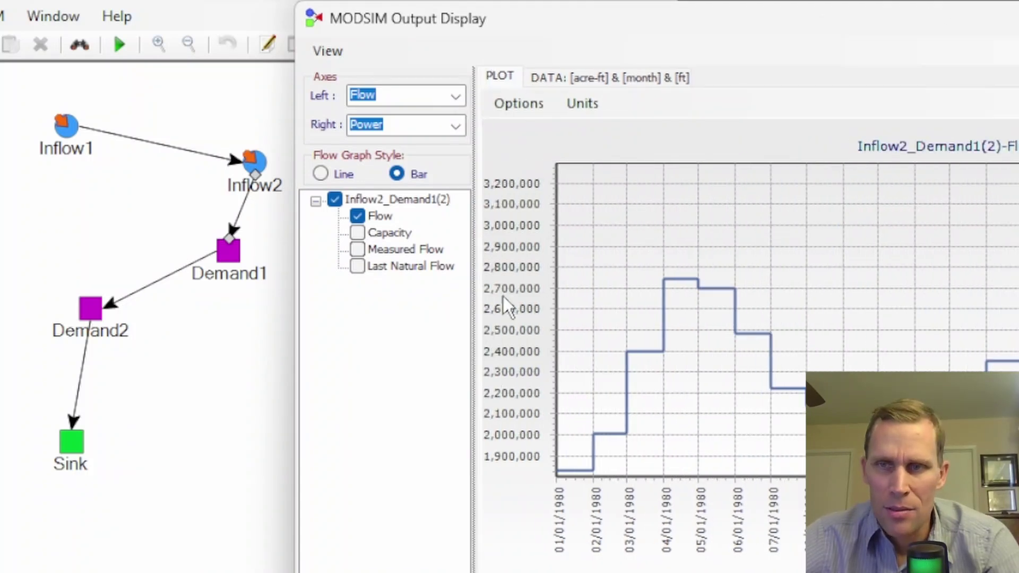
{"action": "left_click_drag", "start_coordinate": [1018, 315], "coordinate": [997, 319]}
{"action": "left_click_drag", "start_coordinate": [411, 339], "coordinate": [470, 340]}
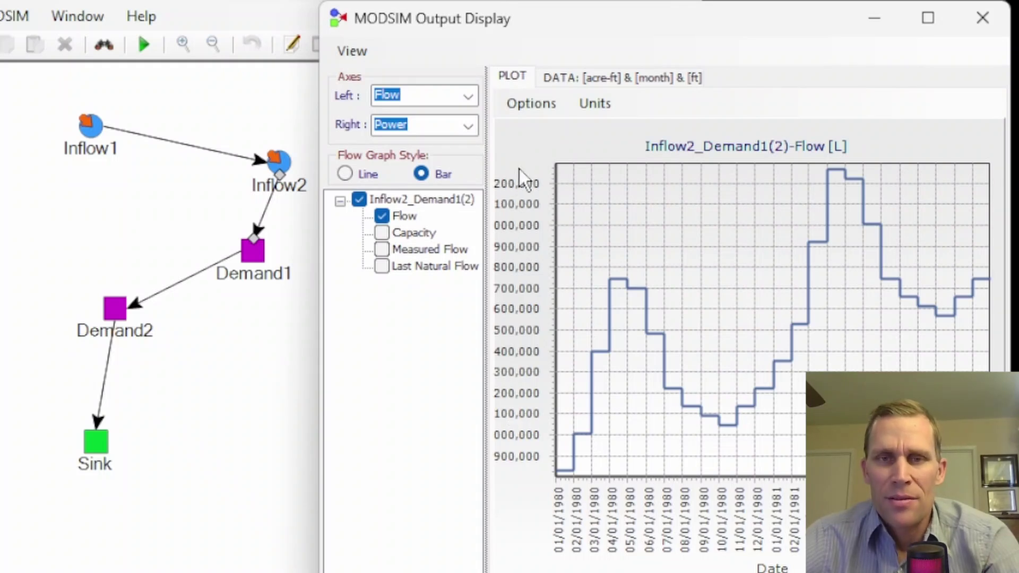
{"action": "left_click", "coordinate": [590, 104]}
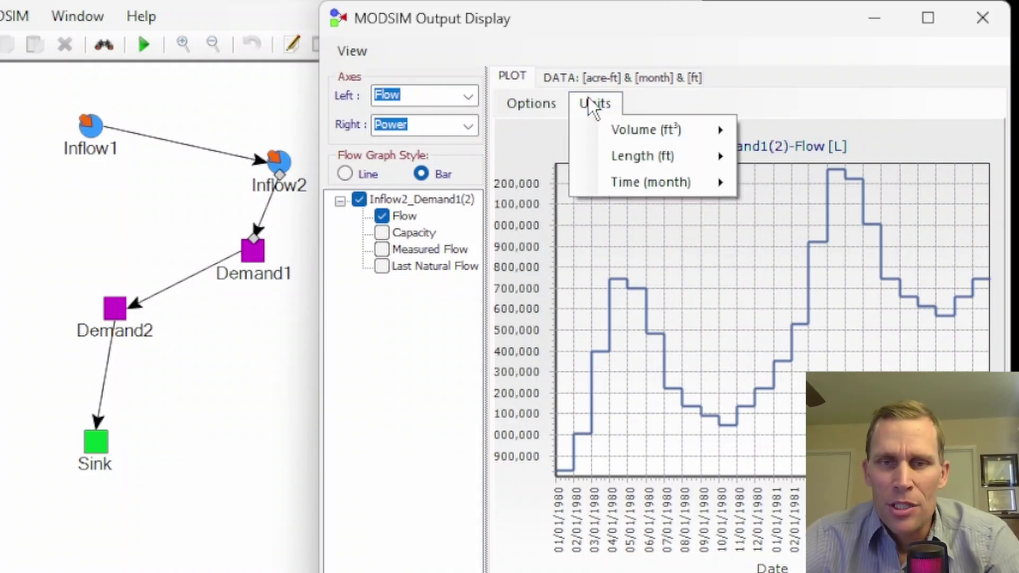
{"action": "mouse_move", "coordinate": [615, 189]}
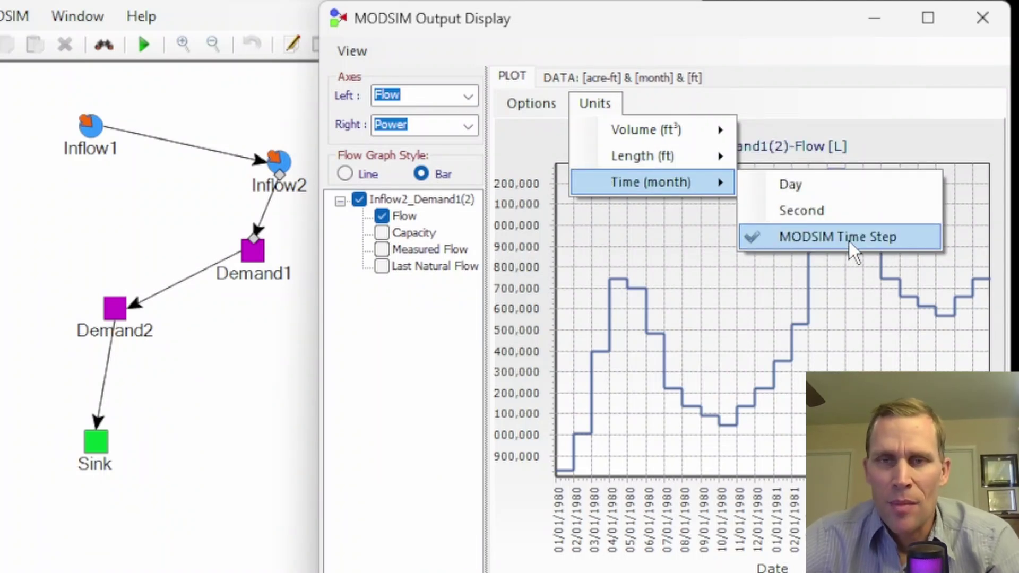
{"action": "left_click", "coordinate": [805, 211]}
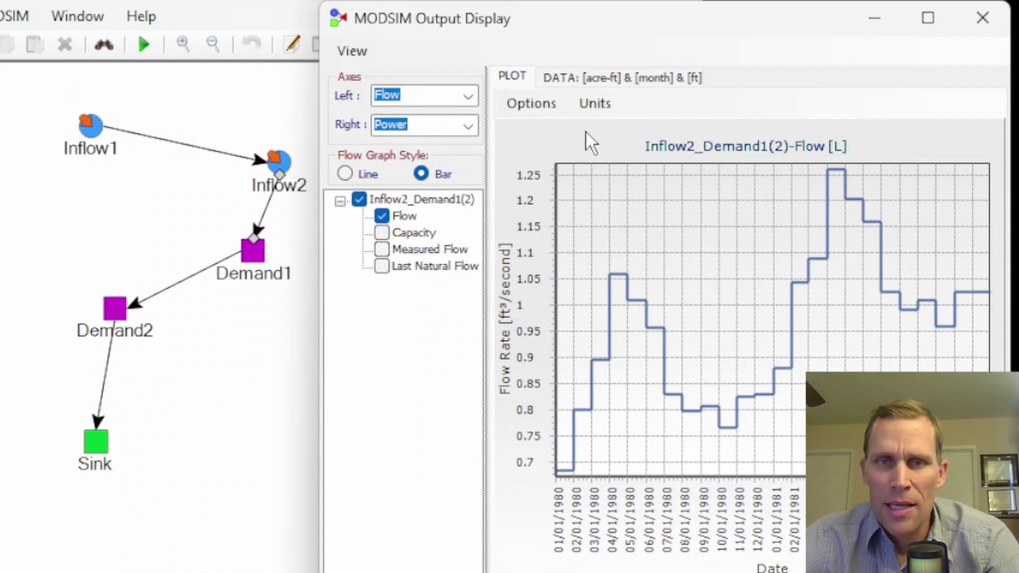
- Review the plot's available length units and leave the unit choices without changing them
{"action": "left_click", "coordinate": [594, 106]}
{"action": "mouse_move", "coordinate": [611, 152]}
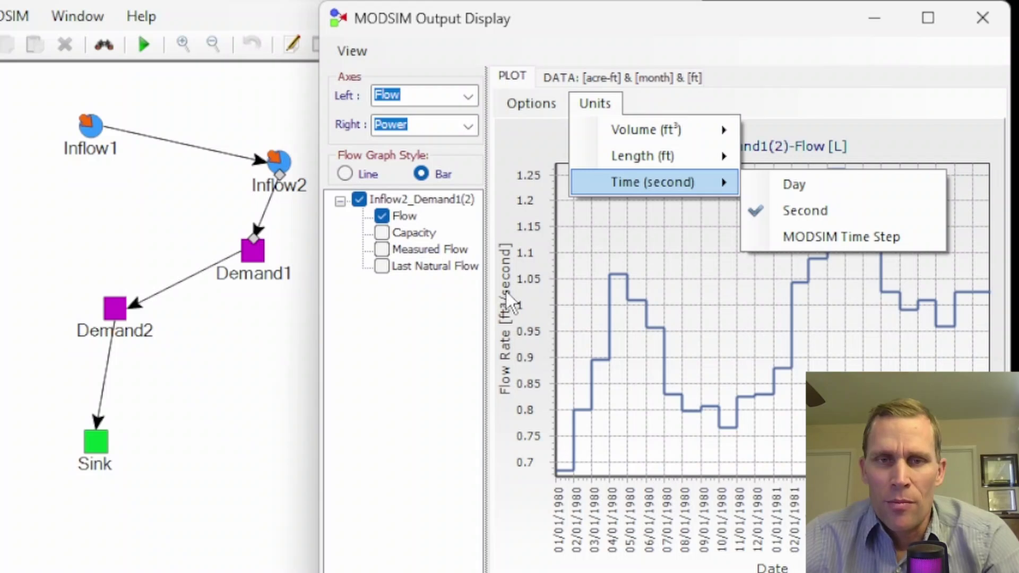
{"action": "mouse_move", "coordinate": [642, 162]}
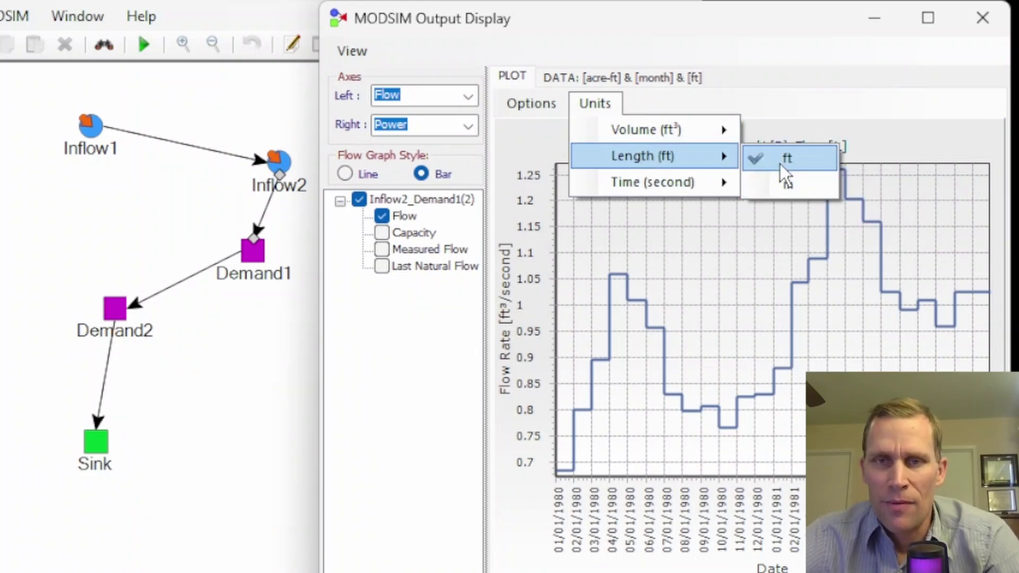
{"action": "left_click", "coordinate": [596, 107]}
{"action": "left_click", "coordinate": [508, 80]}
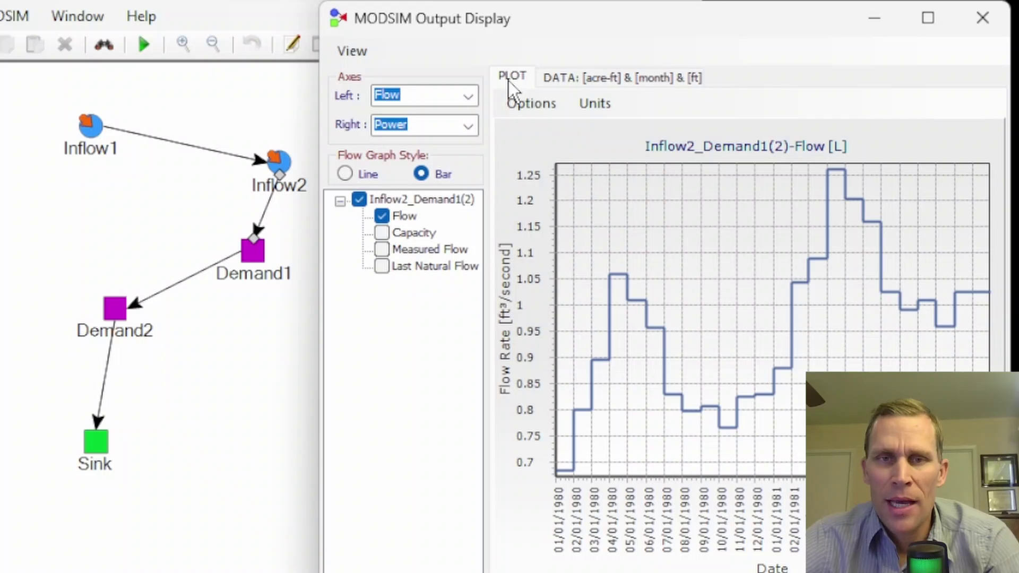
- Open the output data table for the Inflow2_Demand1(2) link and look through its columns
{"action": "left_click", "coordinate": [555, 81]}
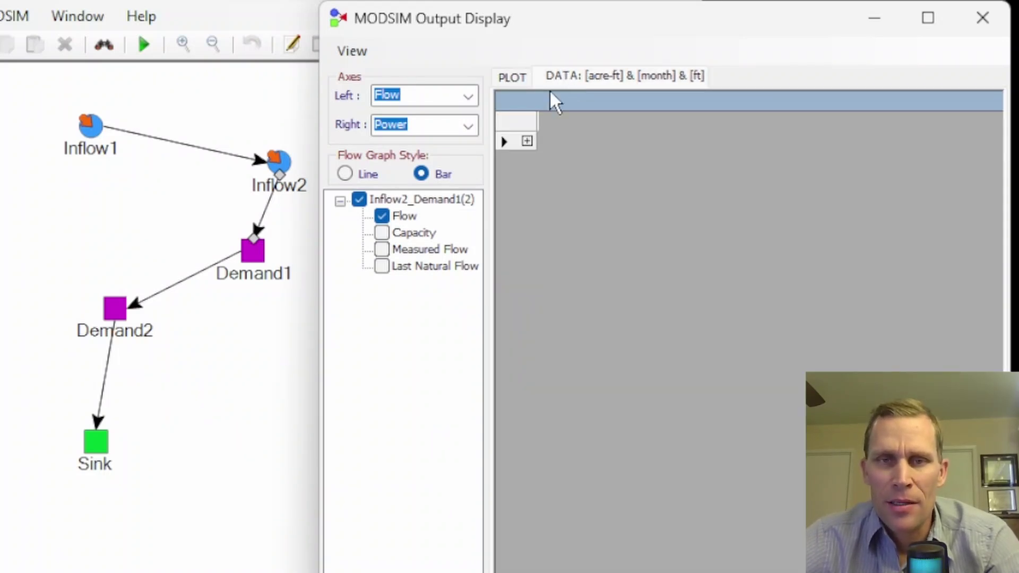
{"action": "left_click", "coordinate": [528, 141]}
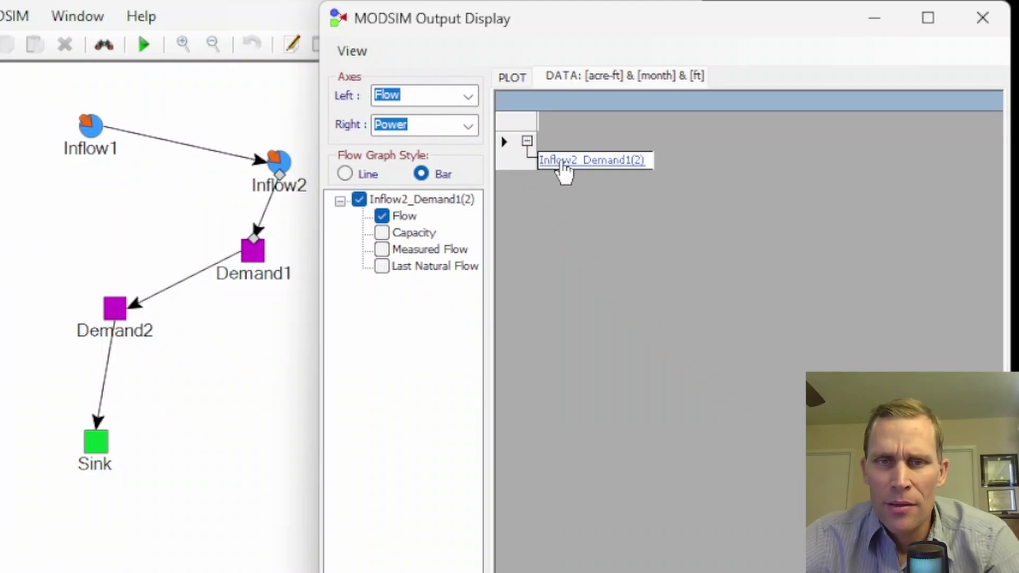
{"action": "left_click", "coordinate": [577, 162]}
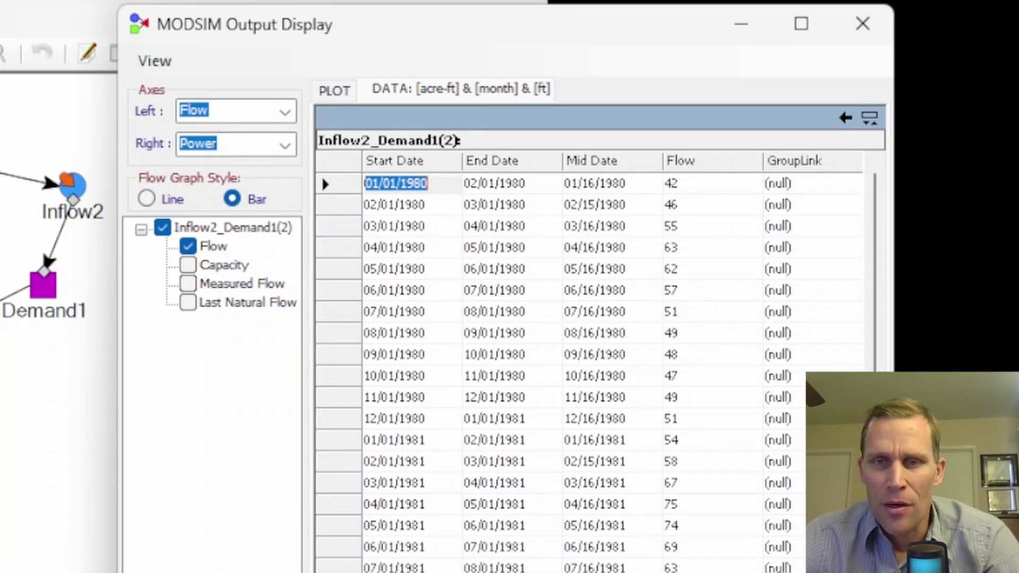
{"action": "scroll", "coordinate": [610, 360], "scroll_direction": "right", "scroll_amount": 5}
{"action": "scroll", "coordinate": [610, 361], "scroll_direction": "right", "scroll_amount": 5}
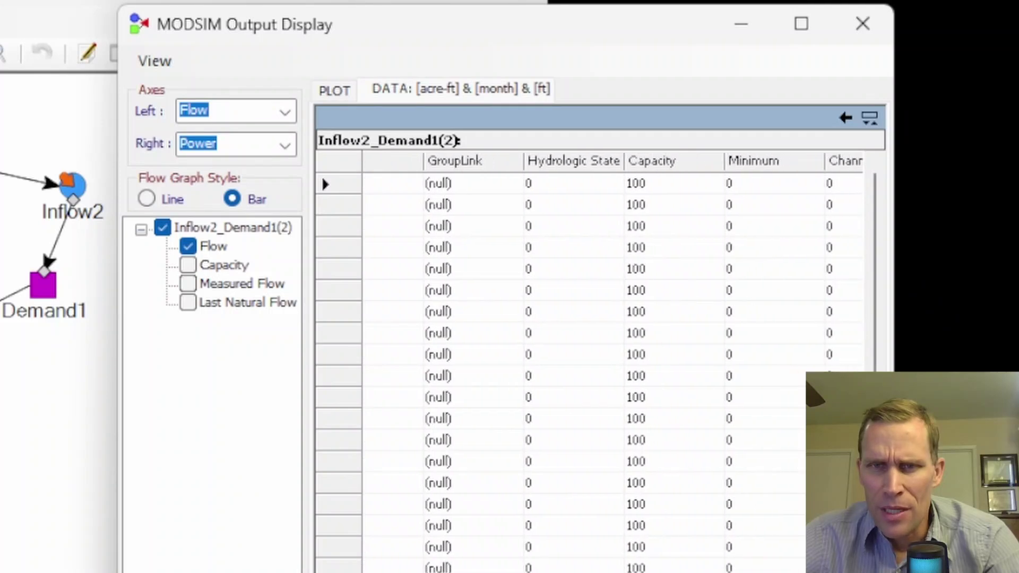
{"action": "scroll", "coordinate": [610, 361], "scroll_direction": "left", "scroll_amount": 10}
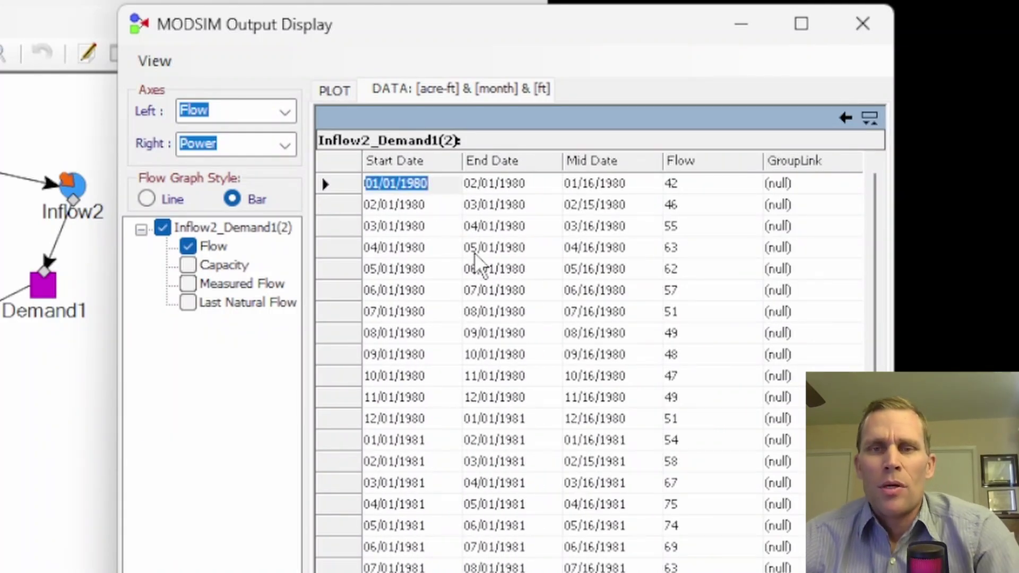
- Copy all rows of the link's output table, switch to Excel, and paste them into Sheet3 starting at row 4, column 4
{"action": "left_click", "coordinate": [498, 251]}
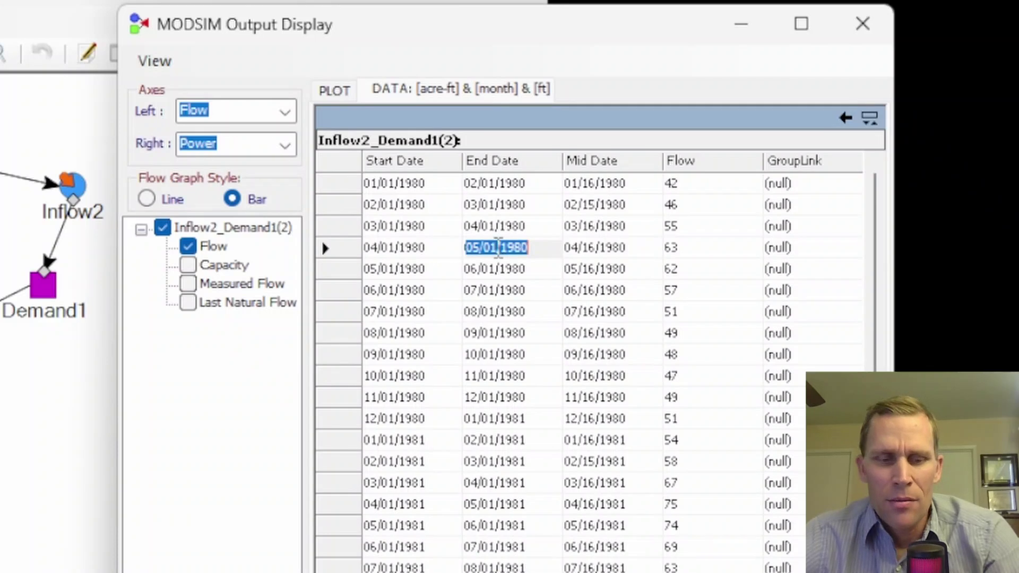
{"action": "key", "text": "ctrl+a"}
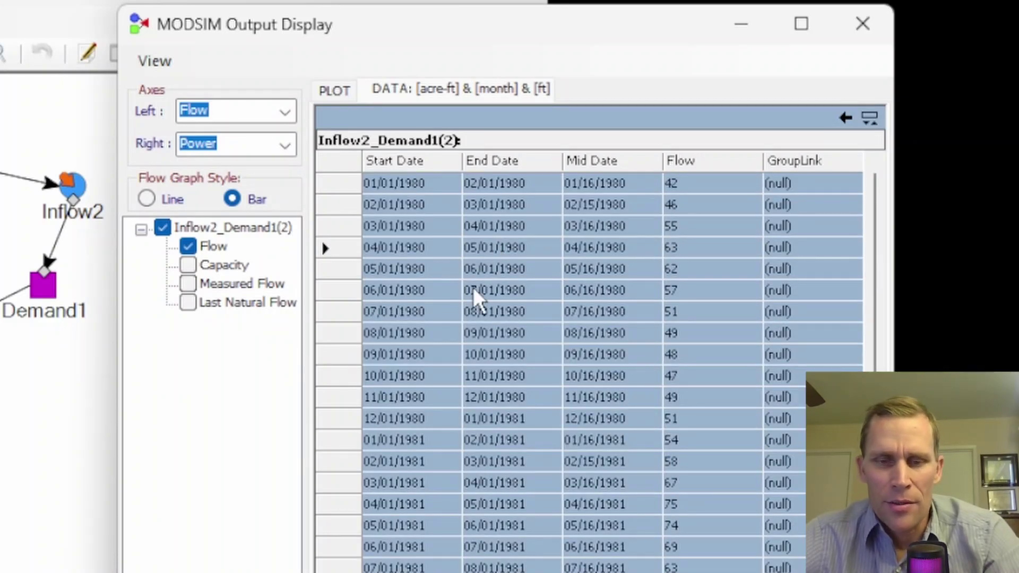
{"action": "key", "text": "alt+Tab"}
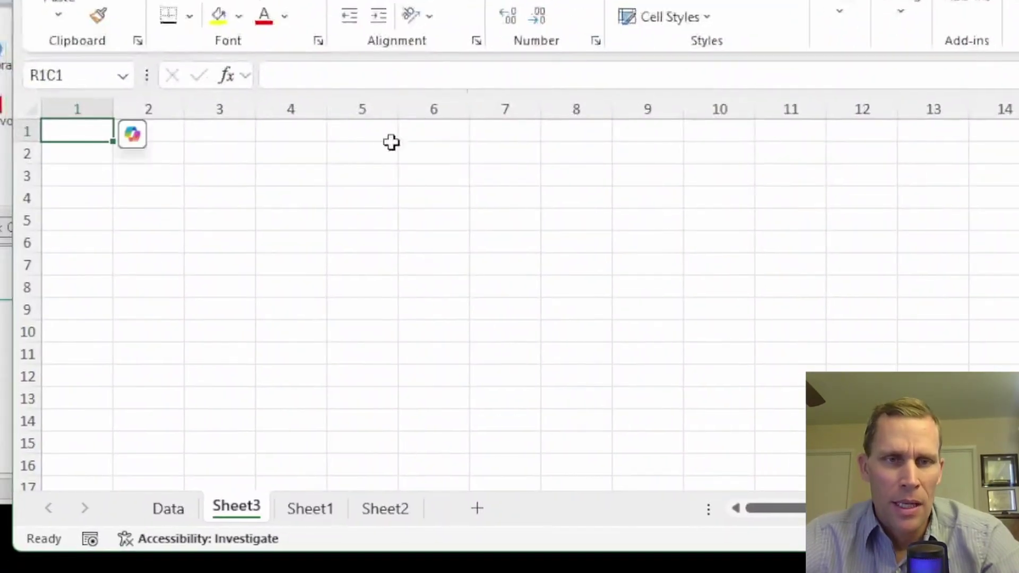
{"action": "left_click", "coordinate": [287, 196]}
{"action": "key", "text": "ctrl+v"}
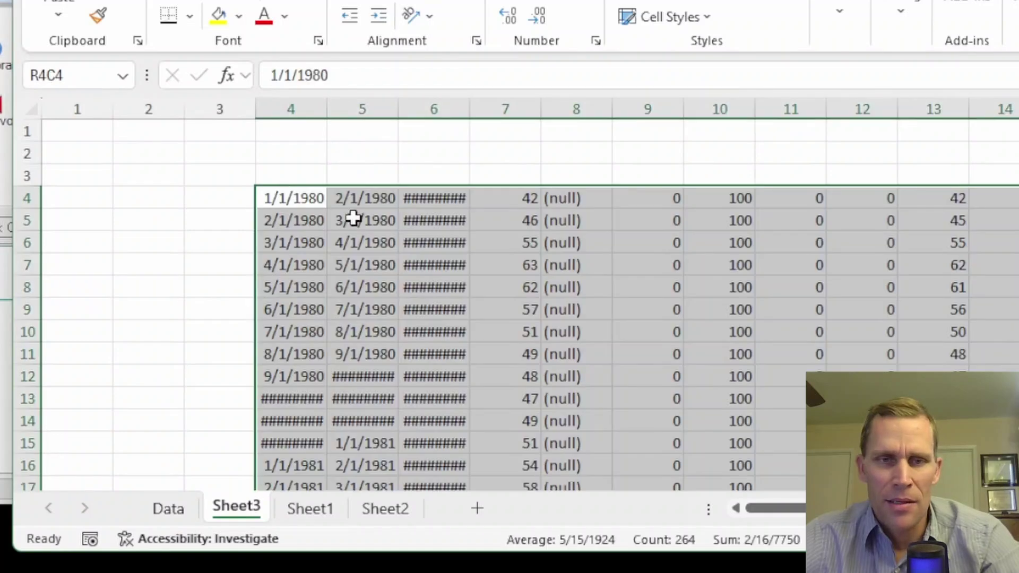
- Examine the pasted rows and columns in Sheet3, switch back to MODSIM, and deselect the rows of the output table
{"action": "scroll", "coordinate": [353, 216], "scroll_direction": "down", "scroll_amount": 2}
{"action": "scroll", "coordinate": [428, 234], "scroll_direction": "up", "scroll_amount": 2}
{"action": "left_click", "coordinate": [364, 205]}
{"action": "left_click_drag", "start_coordinate": [265, 167], "coordinate": [875, 374]}
{"action": "left_click", "coordinate": [432, 181]}
{"action": "left_click_drag", "start_coordinate": [292, 175], "coordinate": [1001, 184]}
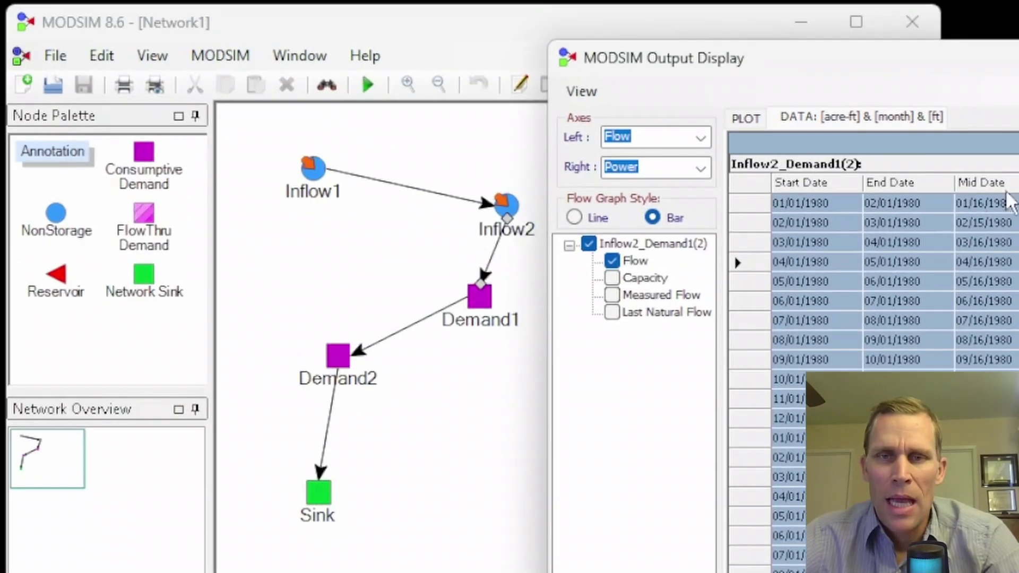
{"action": "left_click", "coordinate": [919, 208]}
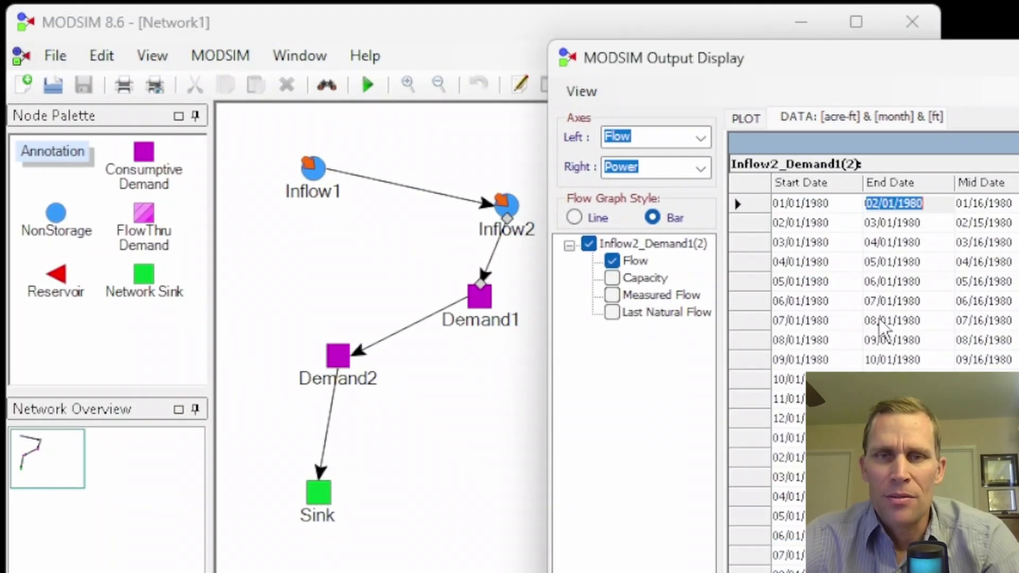
- Check which export options the network offers for its results, without exporting anything
{"action": "left_click", "coordinate": [37, 56]}
{"action": "mouse_move", "coordinate": [106, 198]}
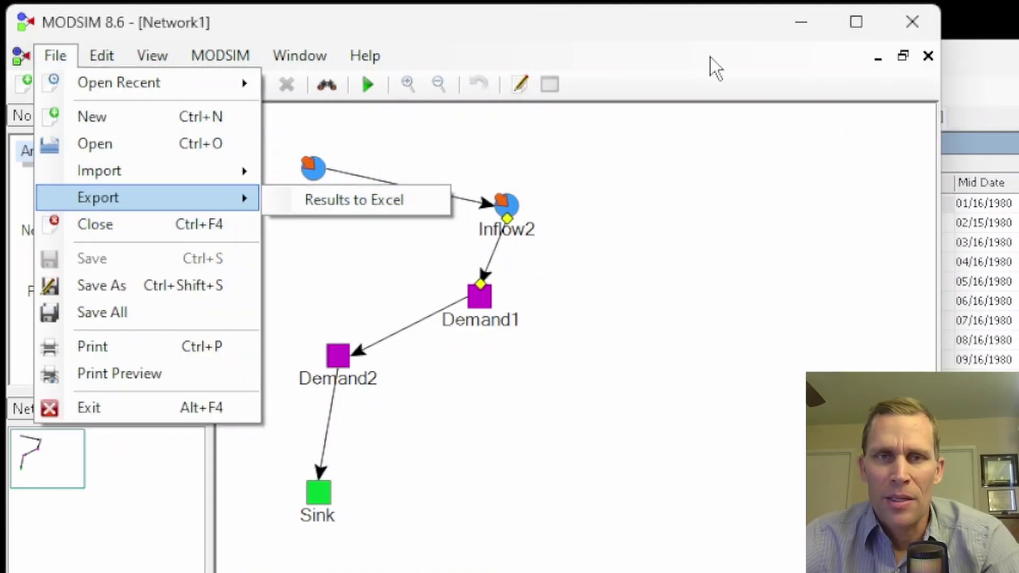
{"action": "left_click", "coordinate": [594, 34]}
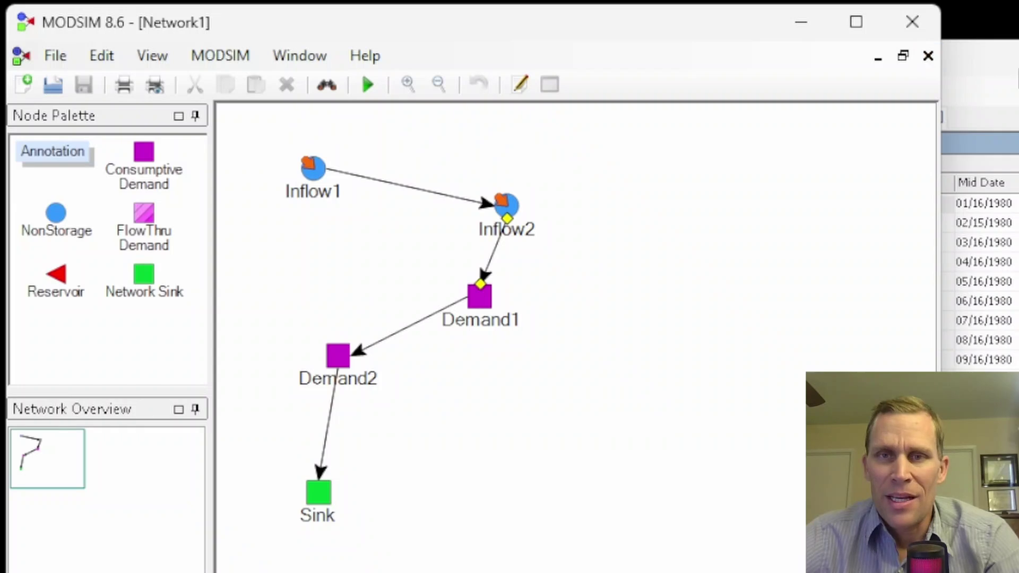
- Return to the output display, view the link's flow plot again, and go back to its data table
{"action": "left_click", "coordinate": [1013, 60]}
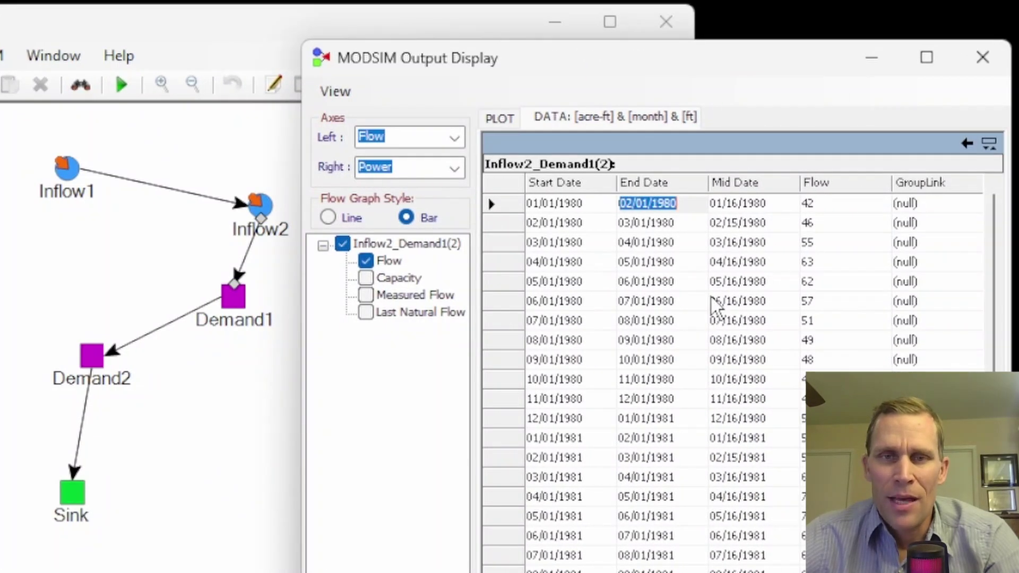
{"action": "left_click", "coordinate": [498, 118]}
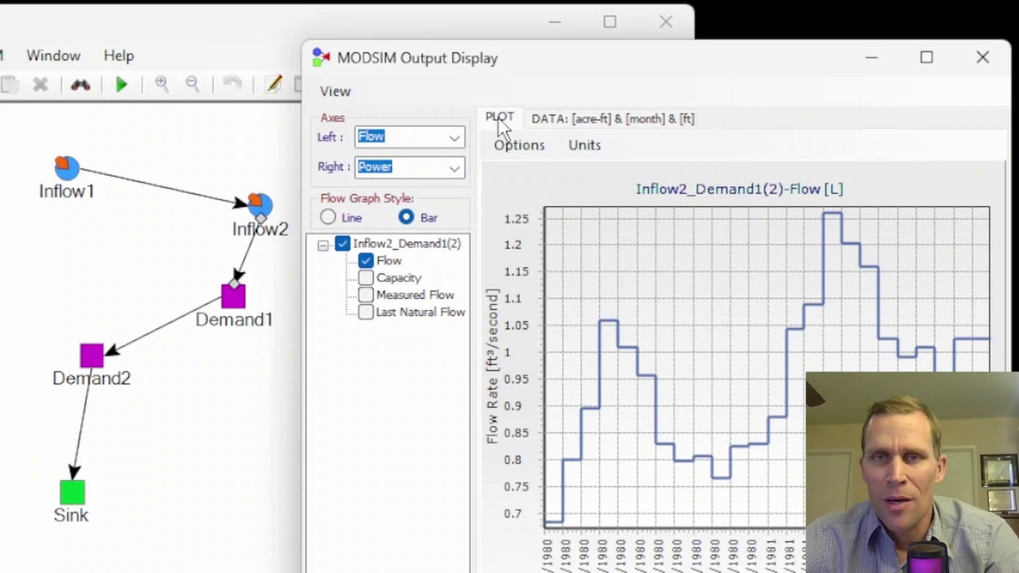
{"action": "left_click", "coordinate": [560, 119]}
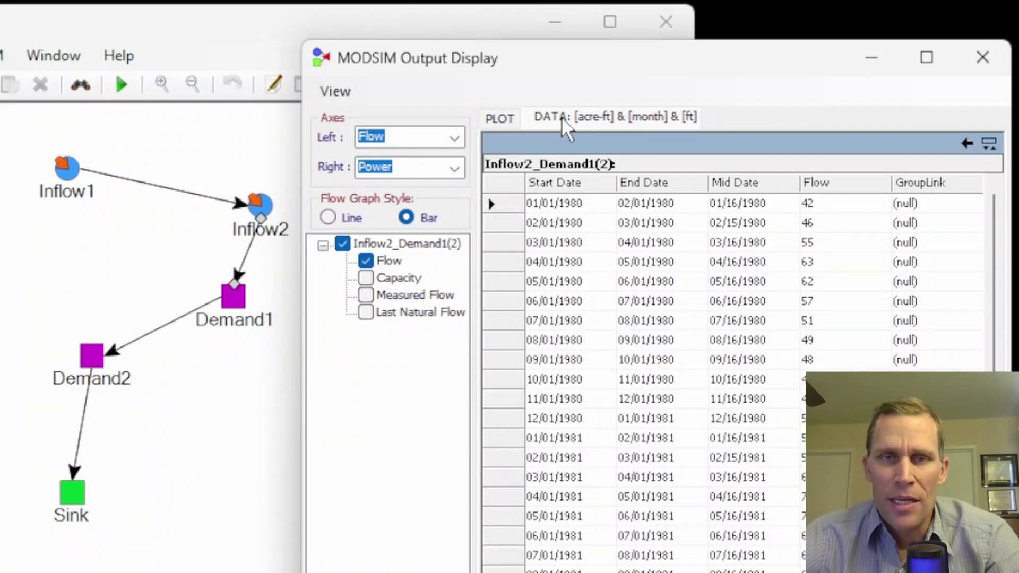